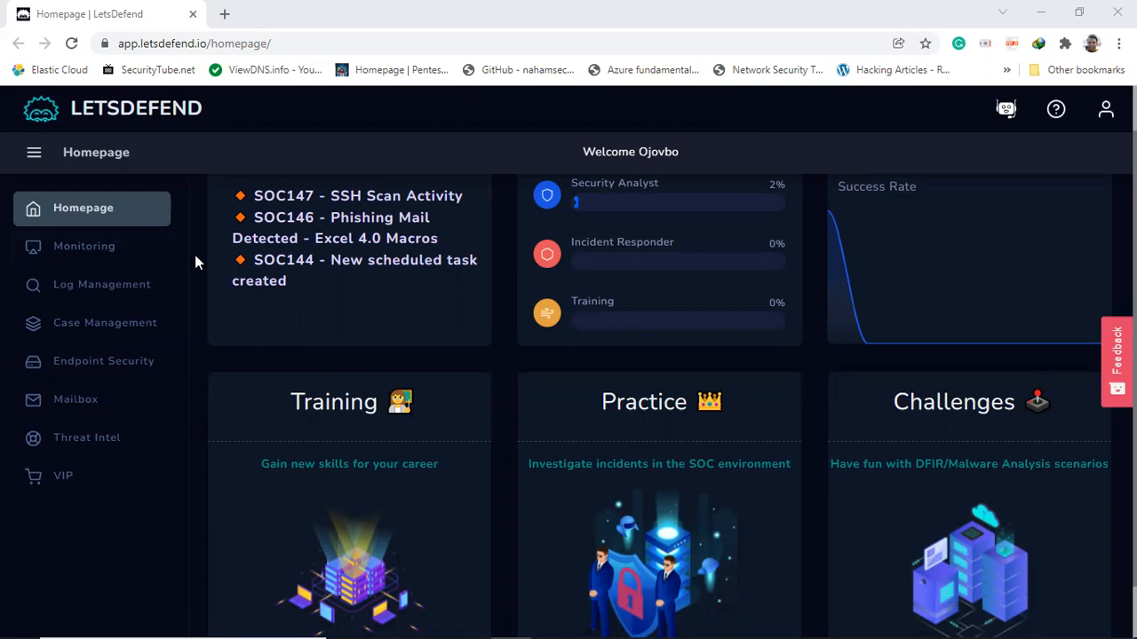
Step: Open the Monitoring page, dismiss the free-plan notice and expand the details of the SOC141 - Phishing URL Detected alert
{"action": "left_click", "coordinate": [147, 251]}
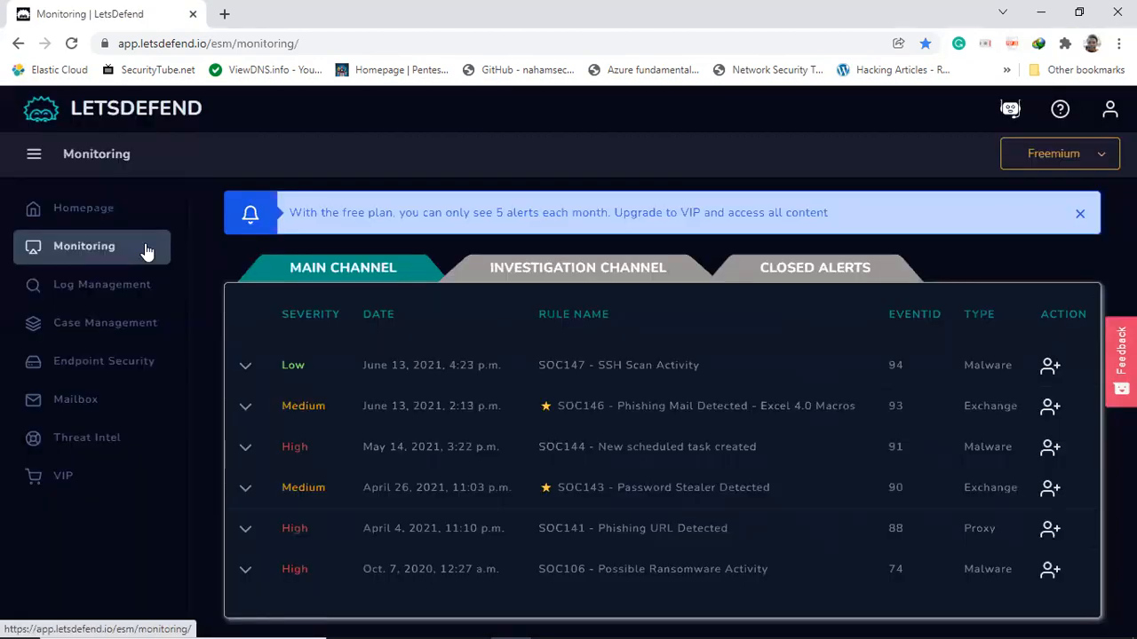
{"action": "left_click", "coordinate": [1079, 213]}
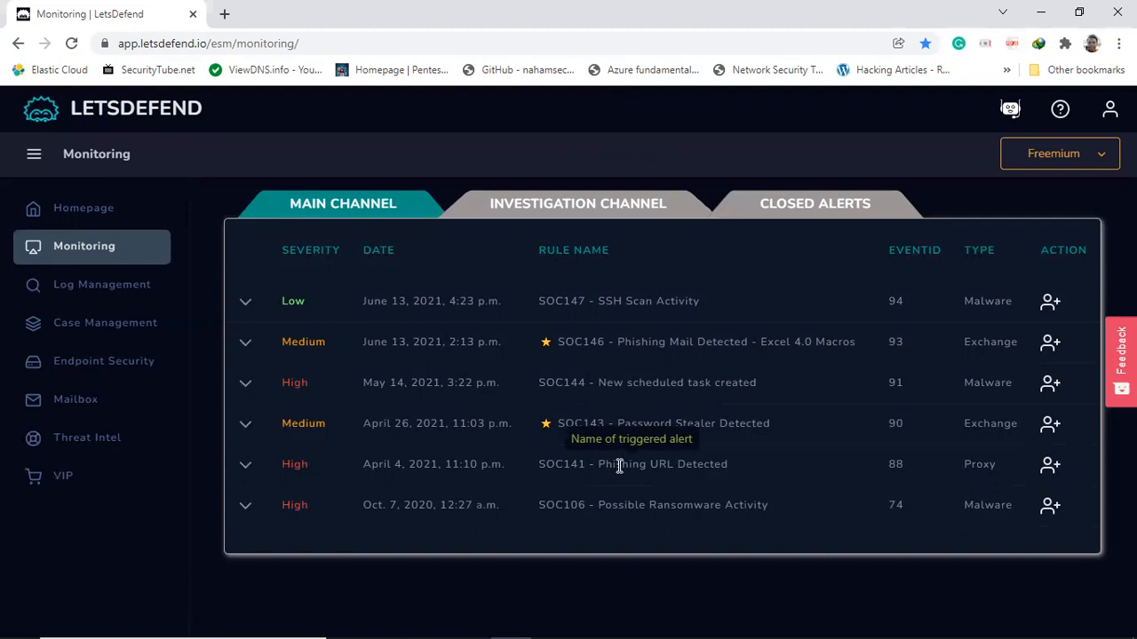
{"action": "left_click", "coordinate": [241, 468]}
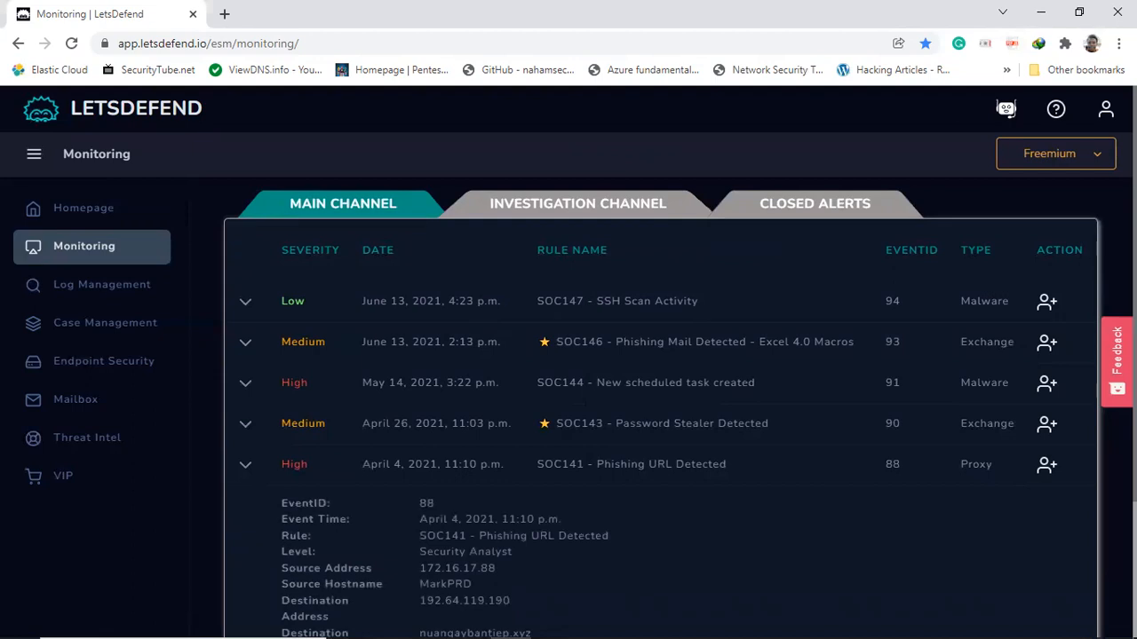
{"action": "scroll", "coordinate": [662, 408], "scroll_direction": "down", "scroll_amount": 2}
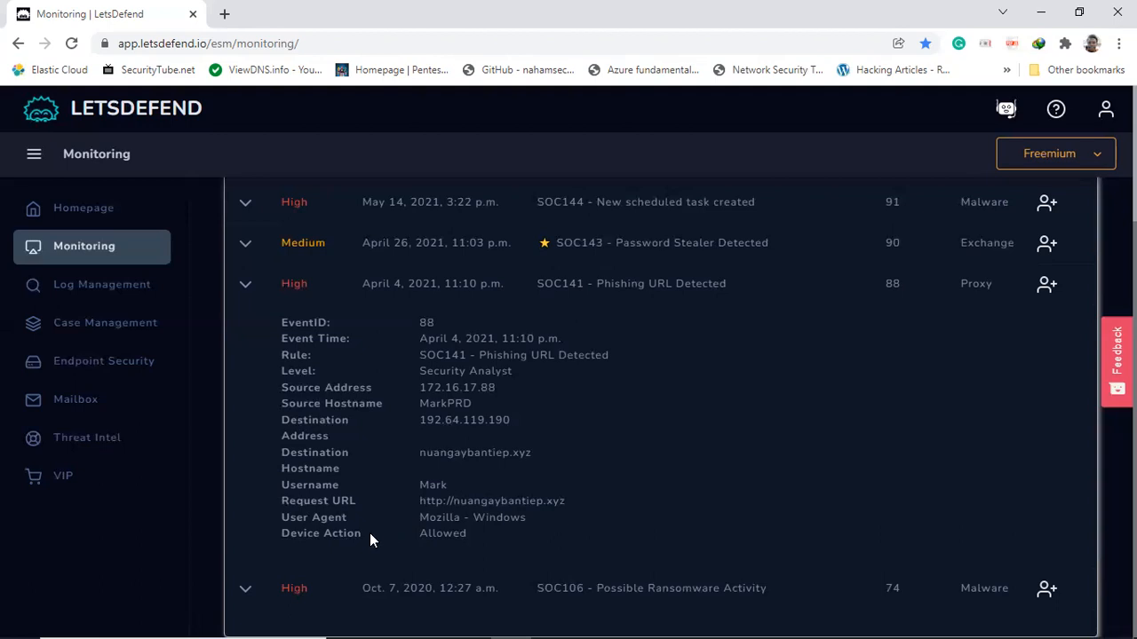
Step: Copy the SOC141 alert details from the event ID through the device action into a new Notepad document and minimize it
{"action": "left_click_drag", "start_coordinate": [485, 536], "coordinate": [266, 351]}
{"action": "key", "text": "ctrl+c"}
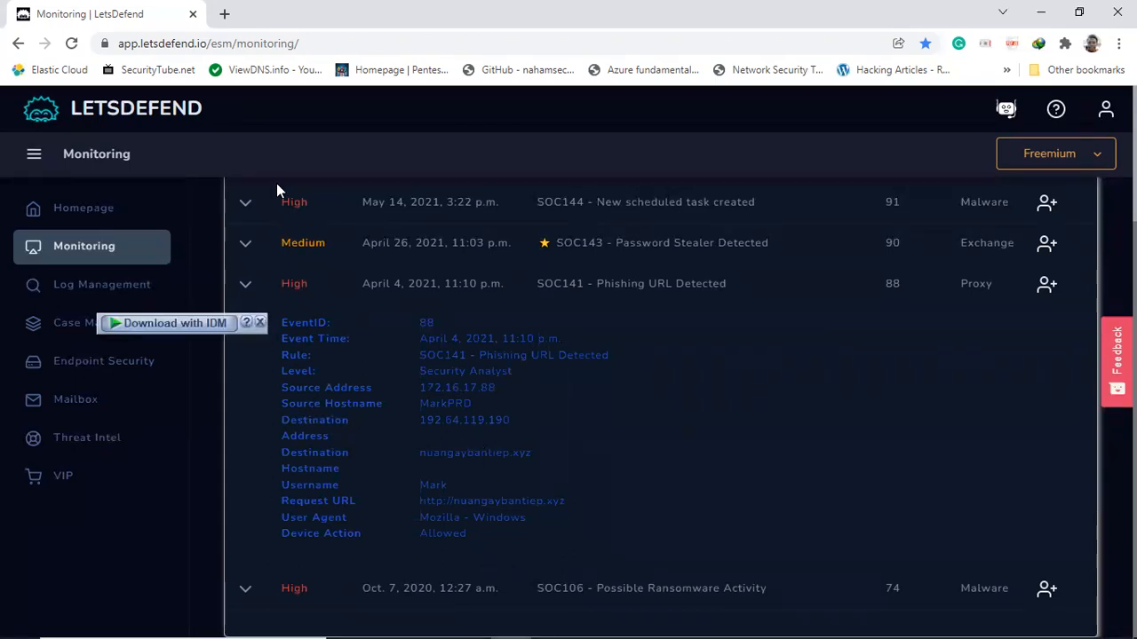
{"action": "left_click", "coordinate": [588, 401]}
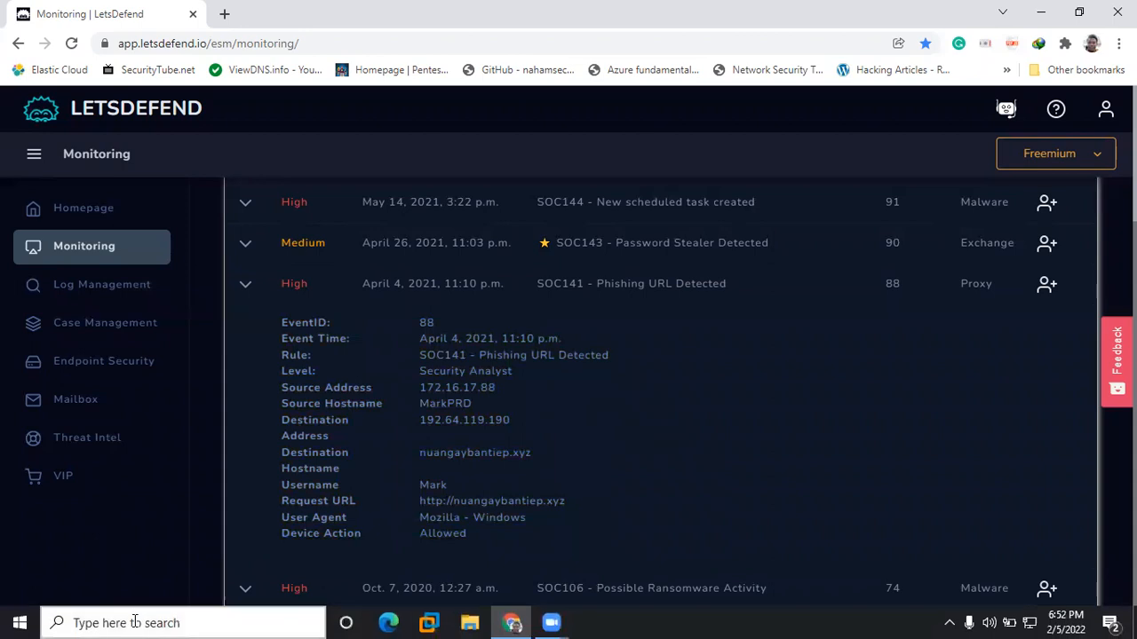
{"action": "left_click", "coordinate": [140, 622]}
{"action": "type", "text": "note"}
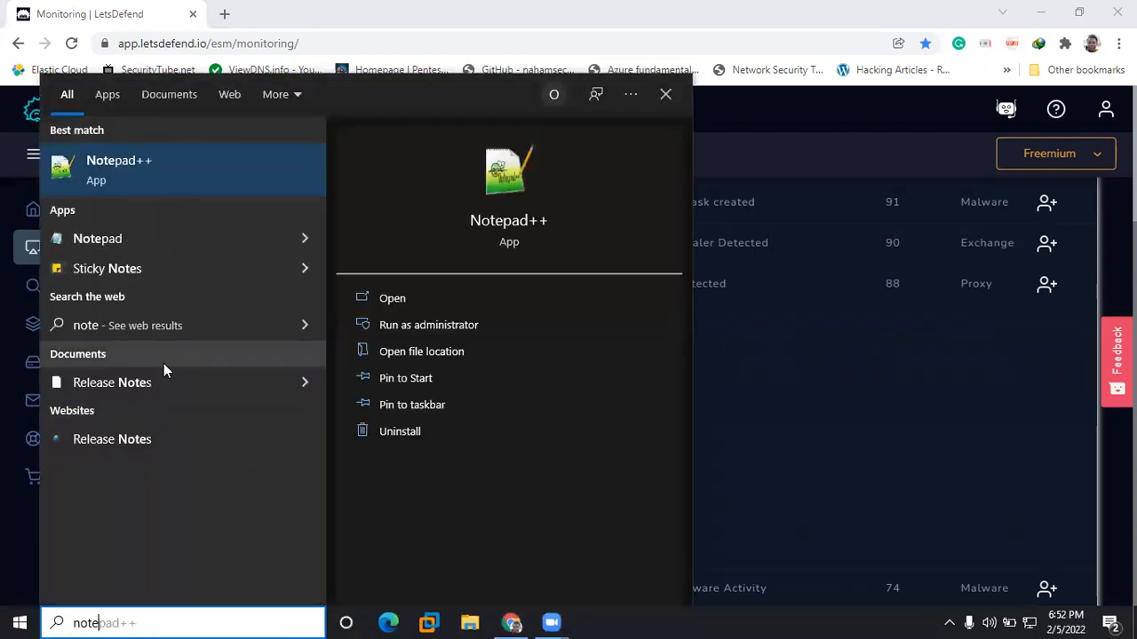
{"action": "left_click", "coordinate": [160, 236]}
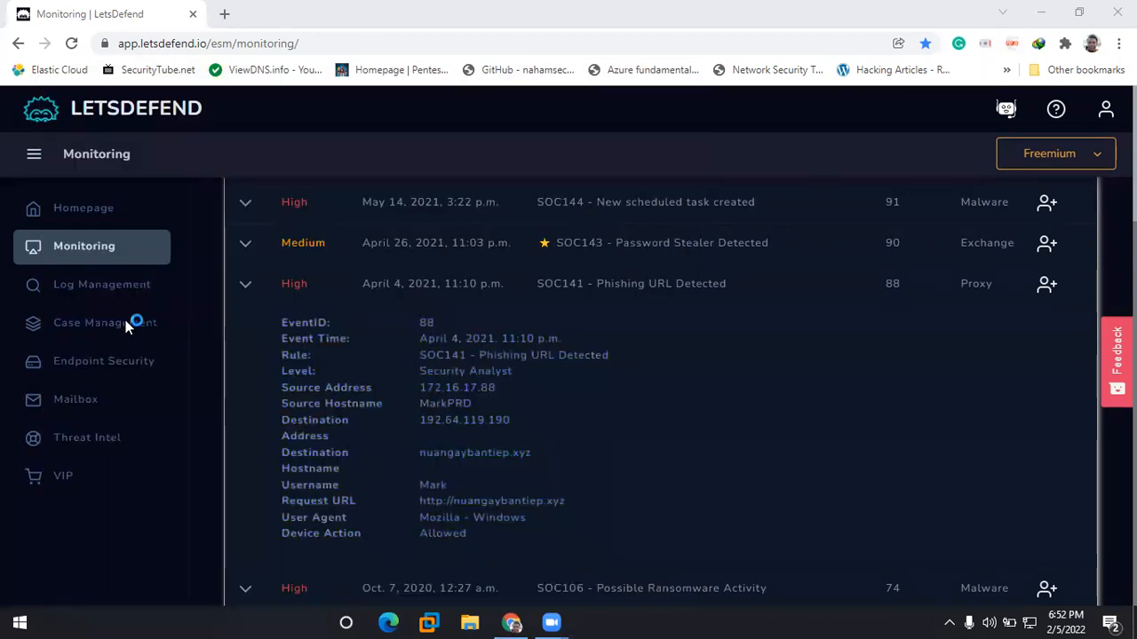
{"action": "key", "text": "ctrl+v"}
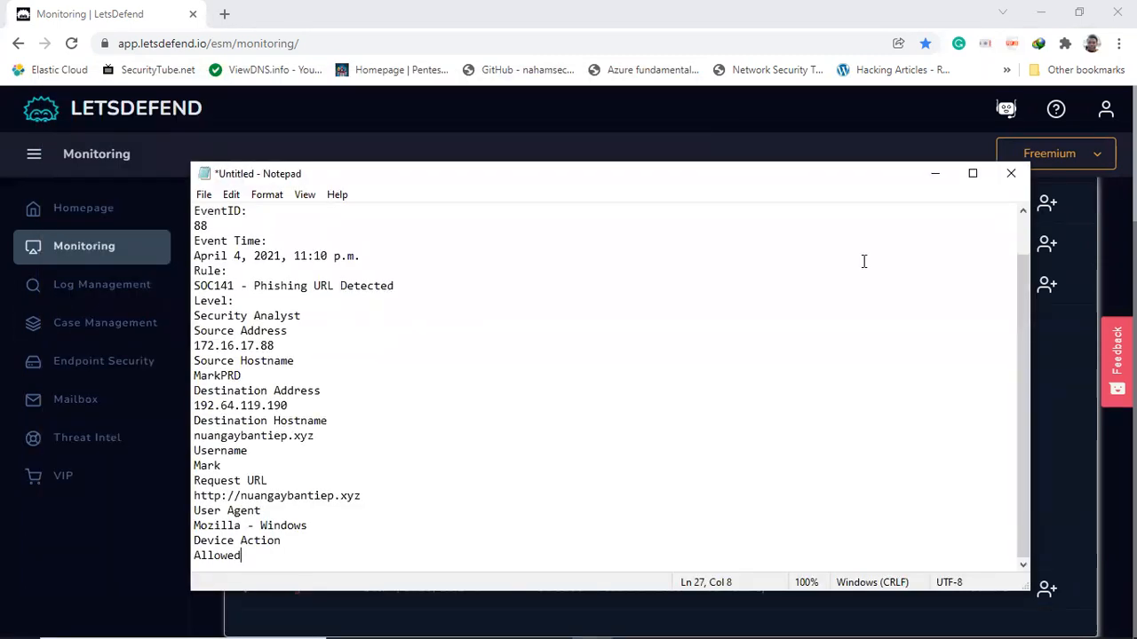
{"action": "left_click", "coordinate": [933, 178]}
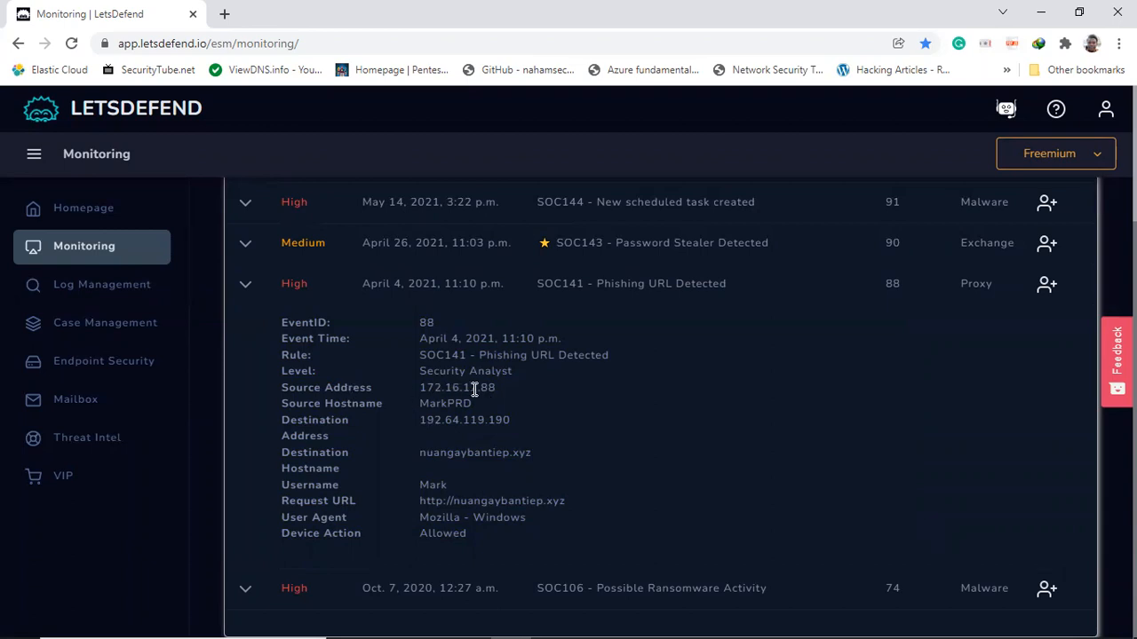
Step: Open Log Management in a separate browser tab and search the logs for the alert's source address 172.16.17.88
{"action": "left_click_drag", "start_coordinate": [503, 387], "coordinate": [411, 388]}
{"action": "key", "text": "ctrl+c"}
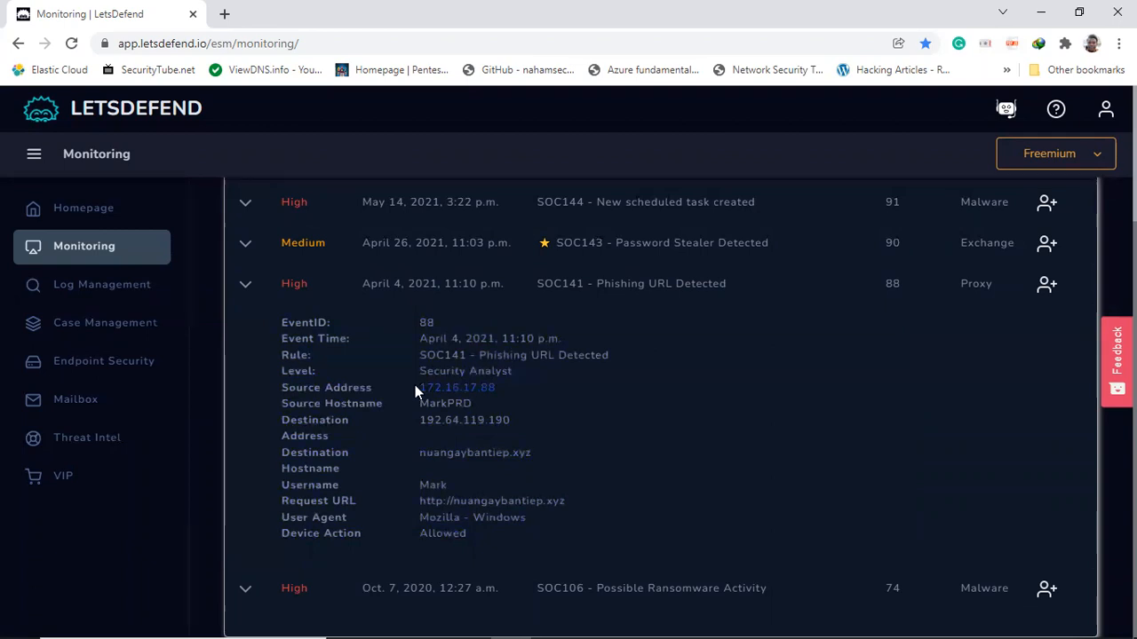
{"action": "left_click", "coordinate": [613, 430]}
{"action": "right_click", "coordinate": [100, 284]}
{"action": "key", "text": "Escape"}
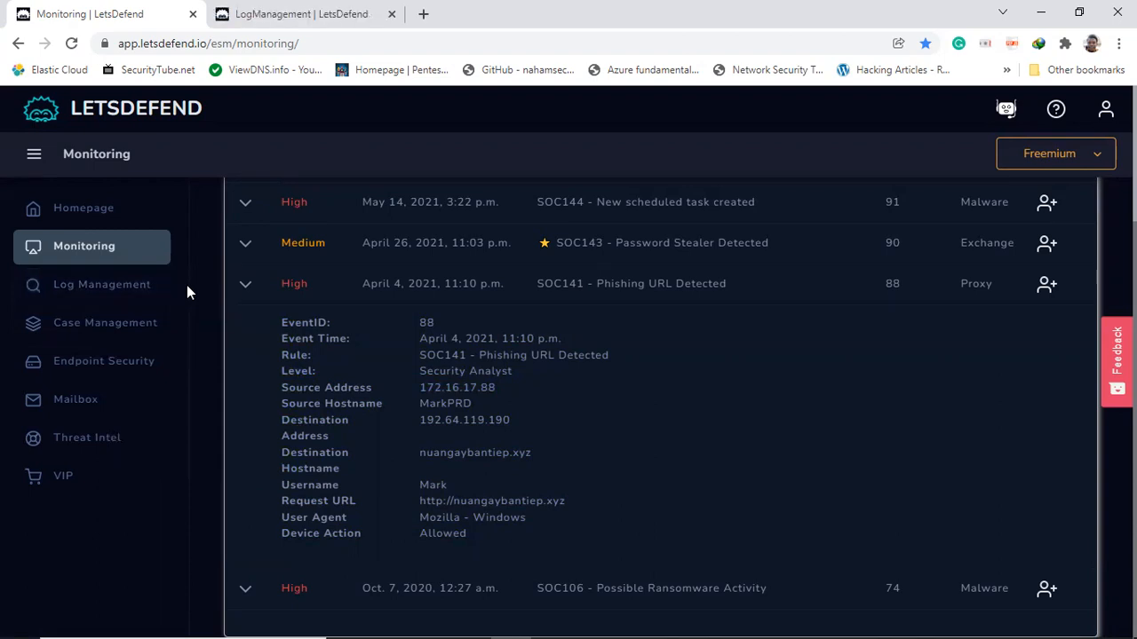
{"action": "left_click", "coordinate": [322, 12]}
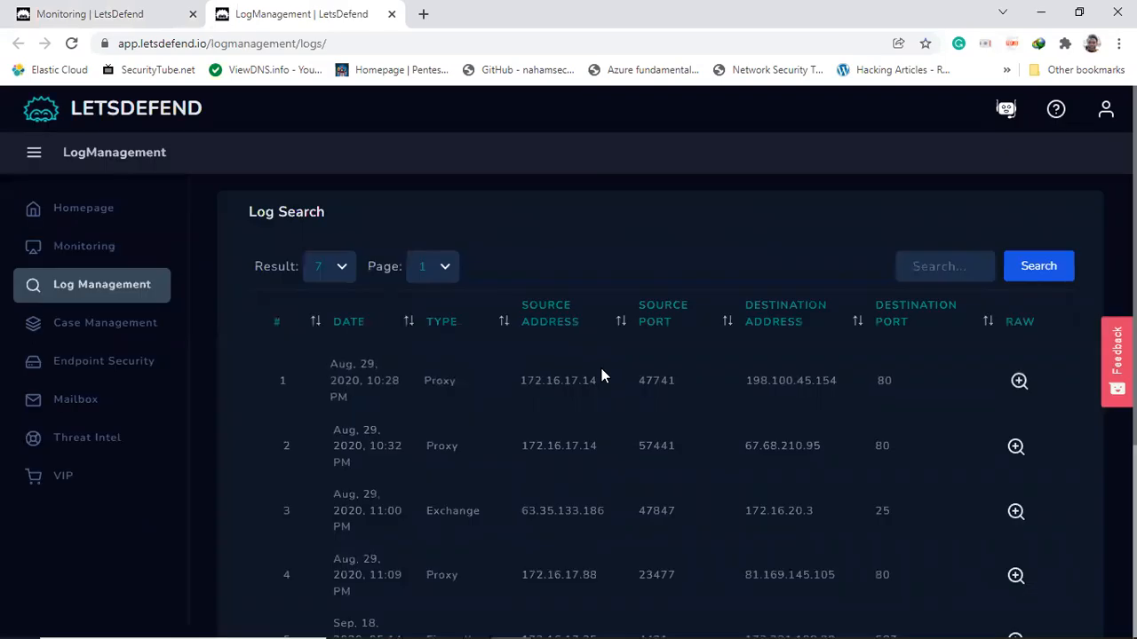
{"action": "left_click", "coordinate": [959, 261]}
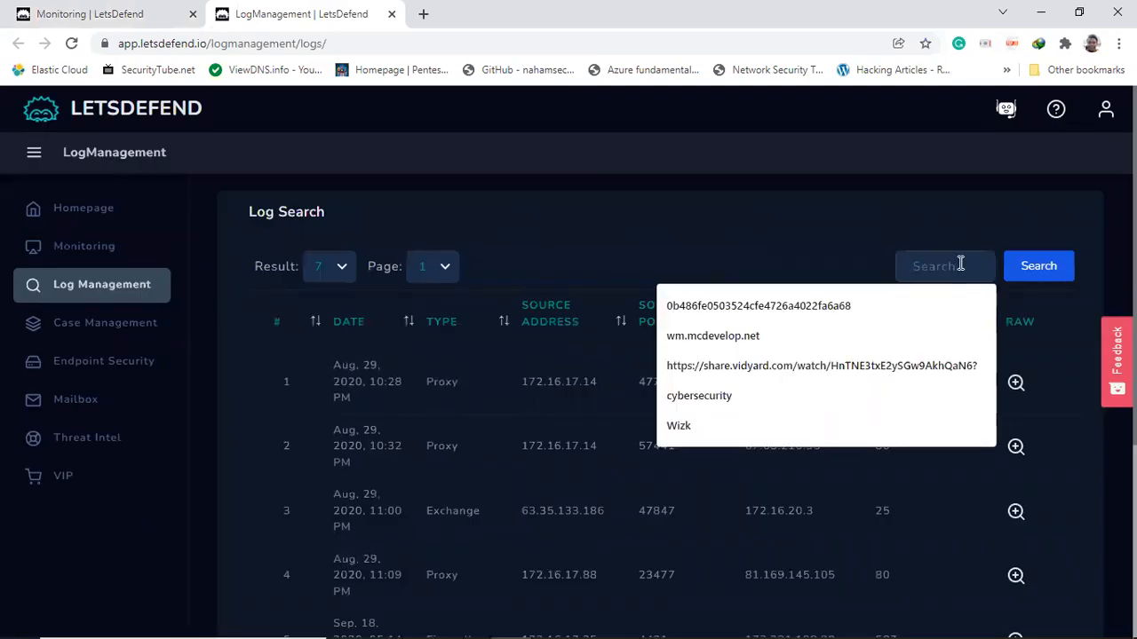
{"action": "key", "text": "ctrl+v"}
{"action": "left_click", "coordinate": [1037, 265]}
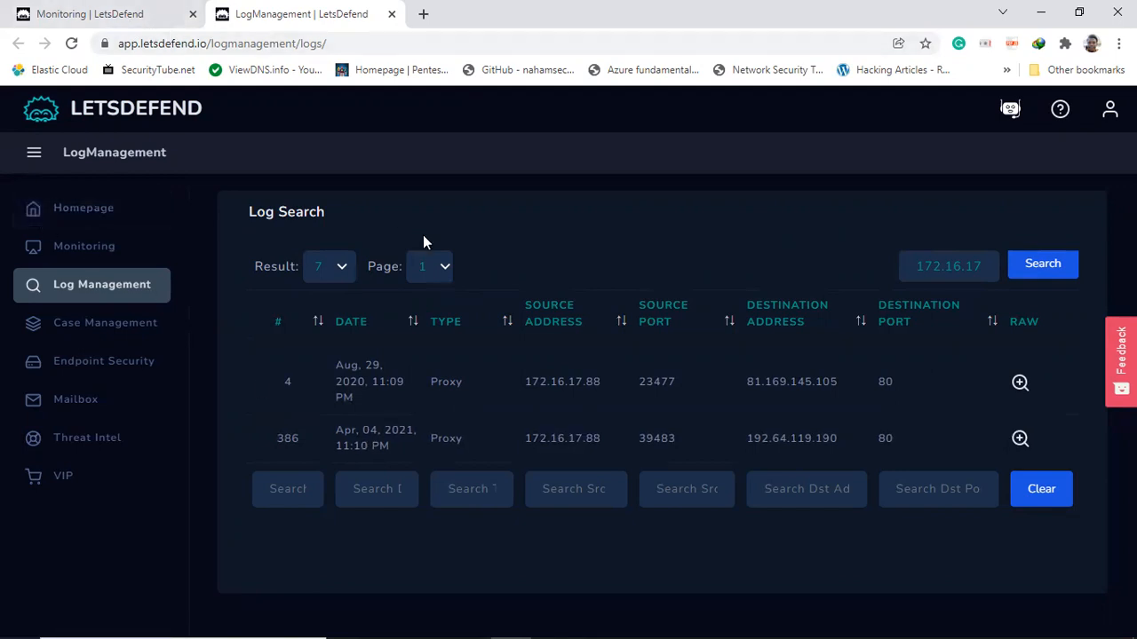
Step: Check the alert's event time and open the raw log of the matching Apr 04, 2021, 11:10 PM entry
{"action": "left_click", "coordinate": [111, 11]}
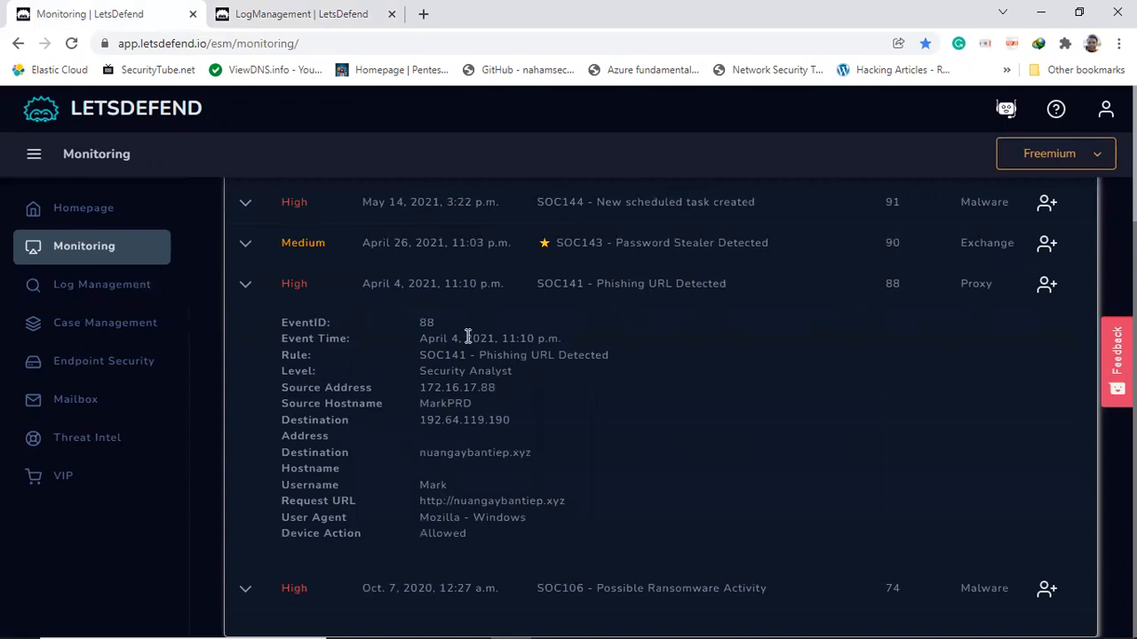
{"action": "left_click_drag", "start_coordinate": [421, 338], "coordinate": [563, 345]}
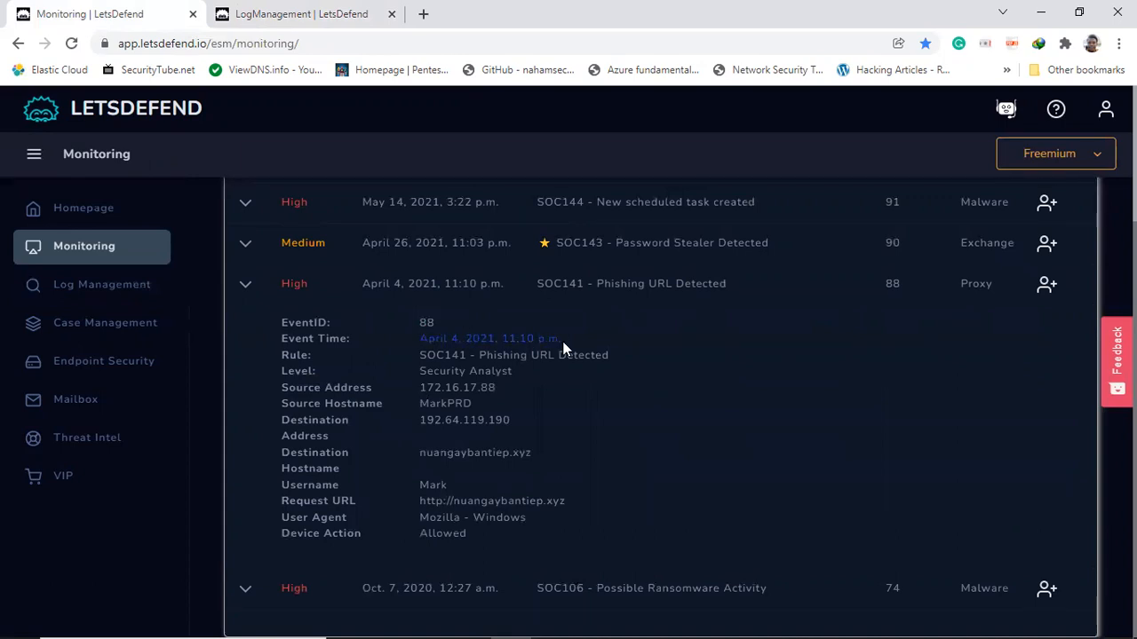
{"action": "left_click", "coordinate": [287, 9]}
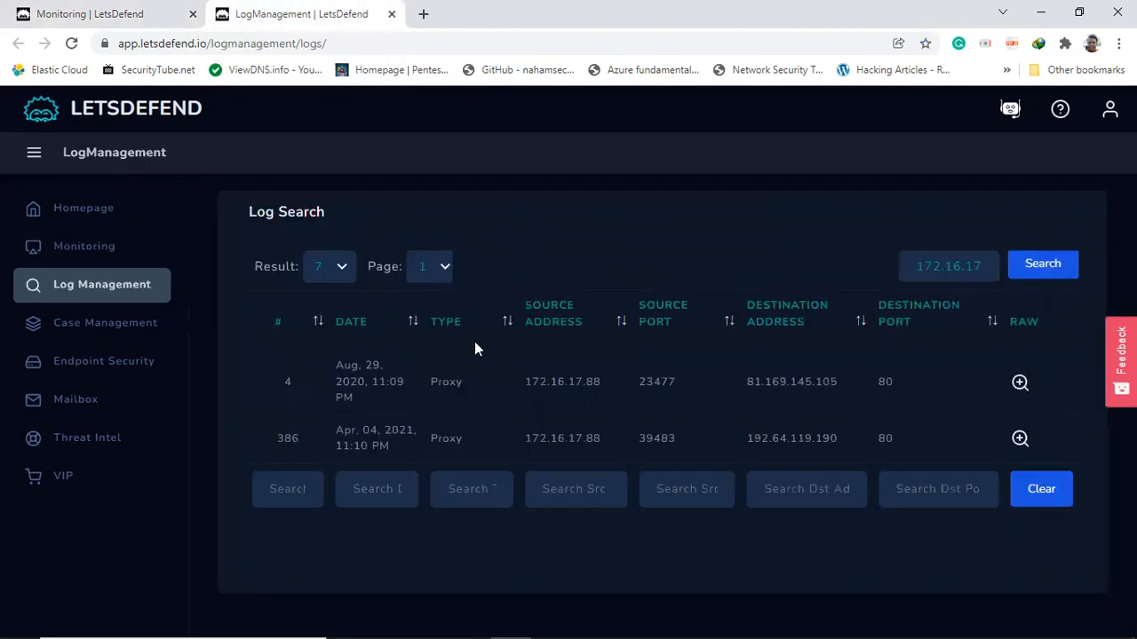
{"action": "left_click", "coordinate": [1022, 438]}
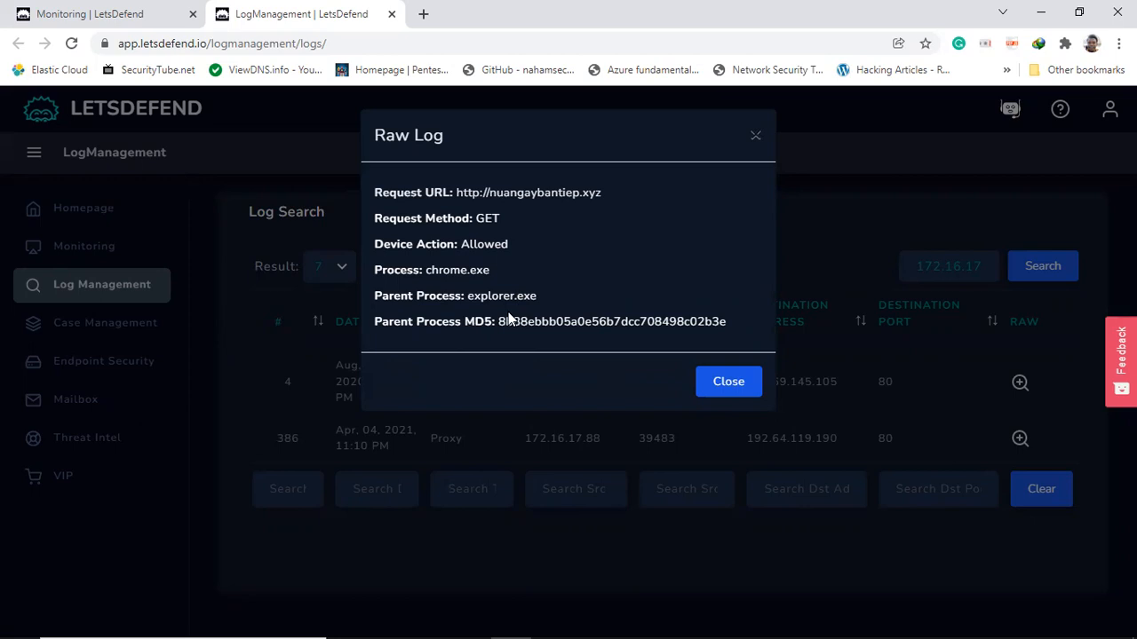
Step: Copy the parent process MD5 from the raw log and open VirusTotal in a new browser tab
{"action": "double_click", "coordinate": [563, 323]}
{"action": "right_click", "coordinate": [563, 323]}
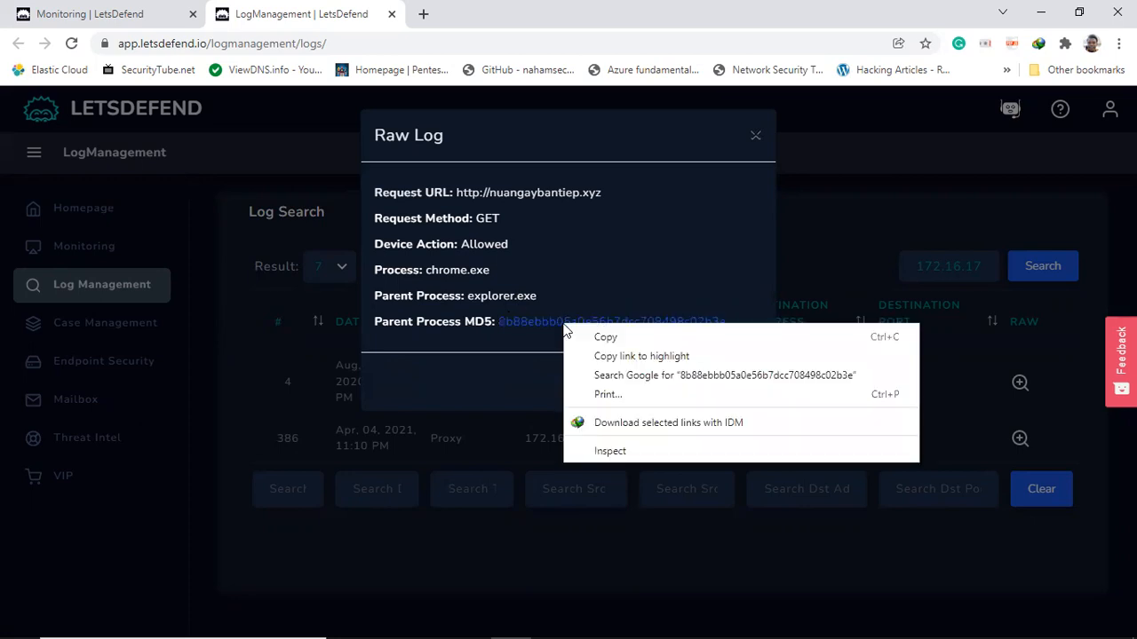
{"action": "left_click", "coordinate": [599, 336]}
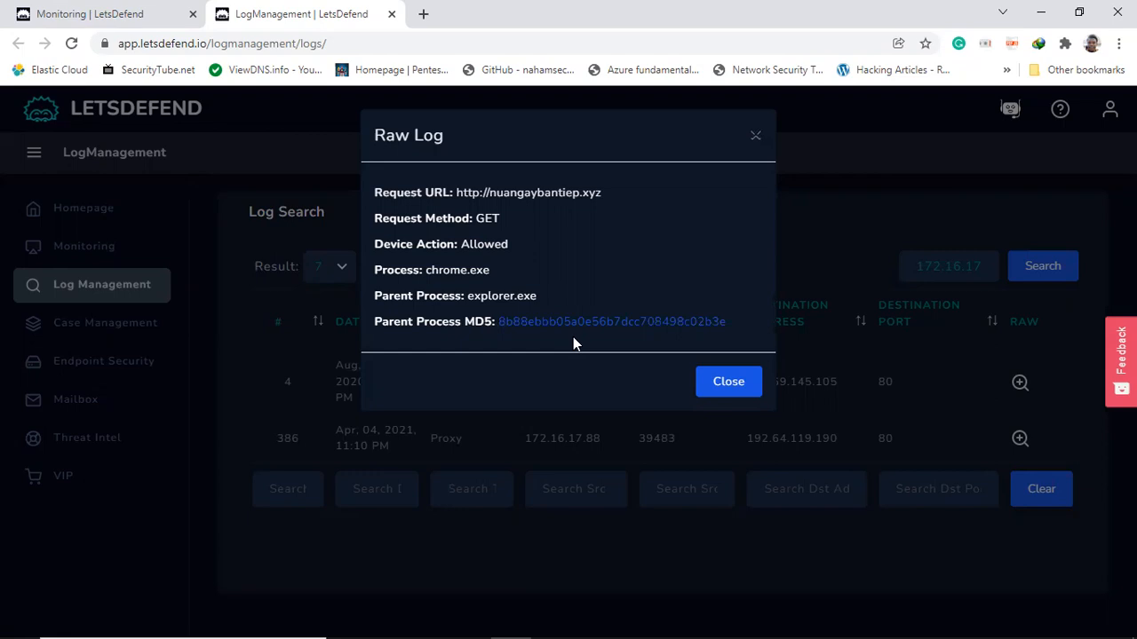
{"action": "left_click", "coordinate": [423, 13]}
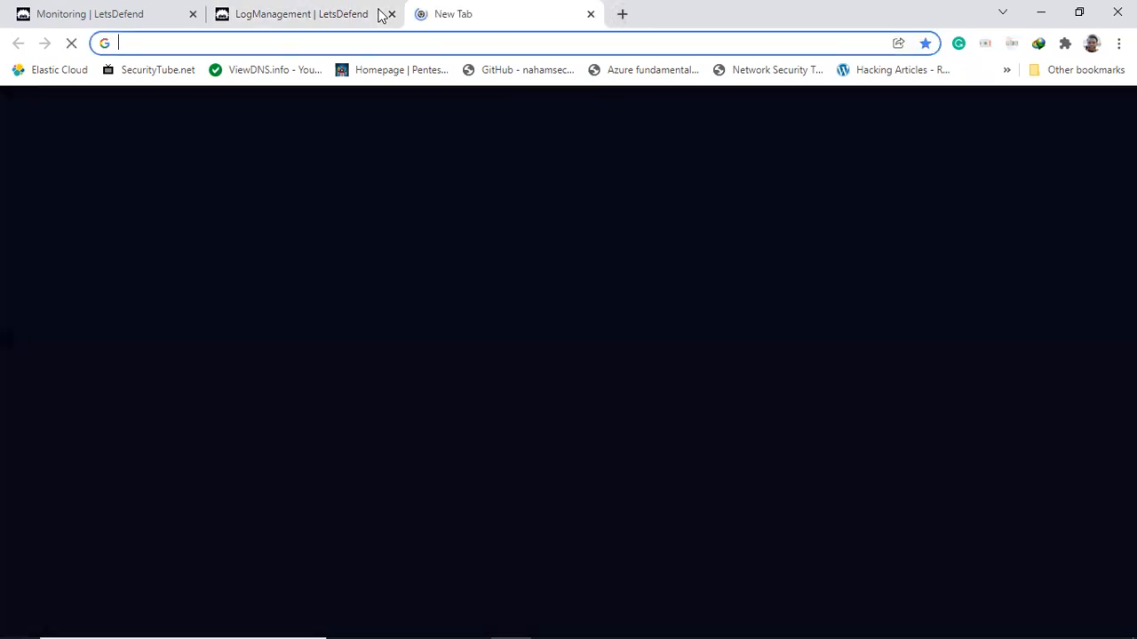
{"action": "type", "text": "viru"}
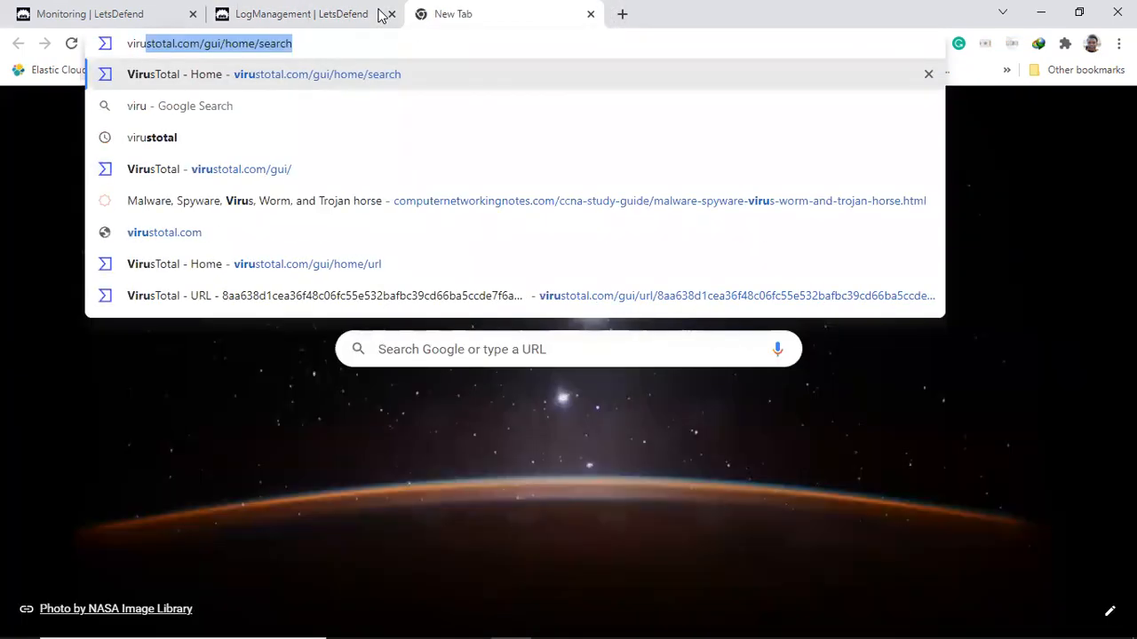
{"action": "key", "text": "Return"}
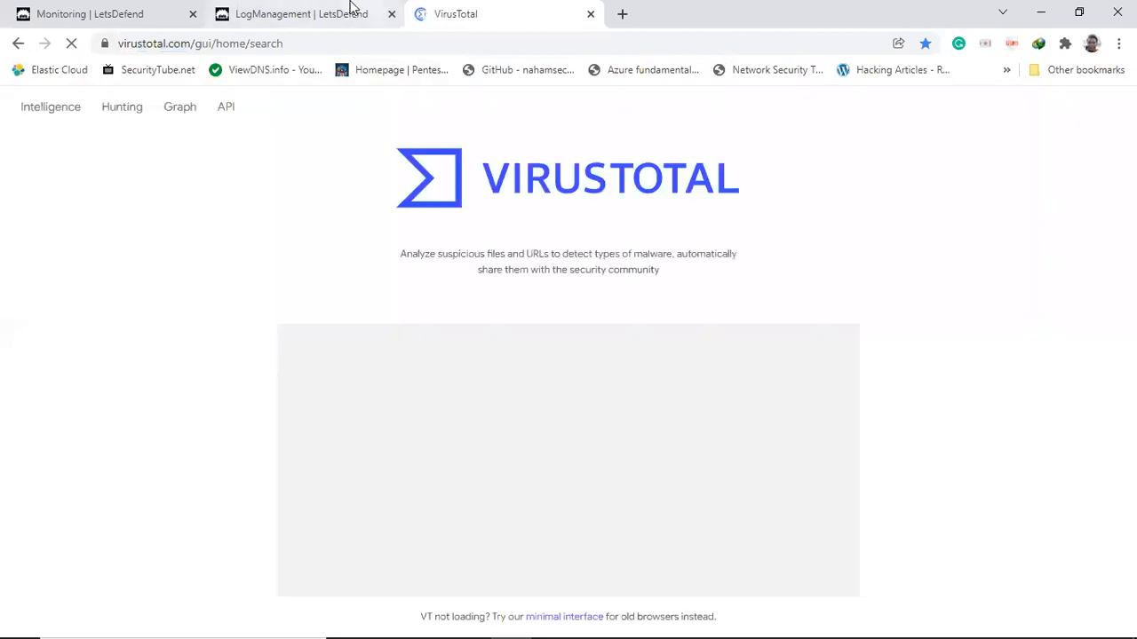
Step: Search VirusTotal for the copied parent process hash 8b88ebbb05a0e56b7dcc708498c02b3e
{"action": "left_click", "coordinate": [298, 14]}
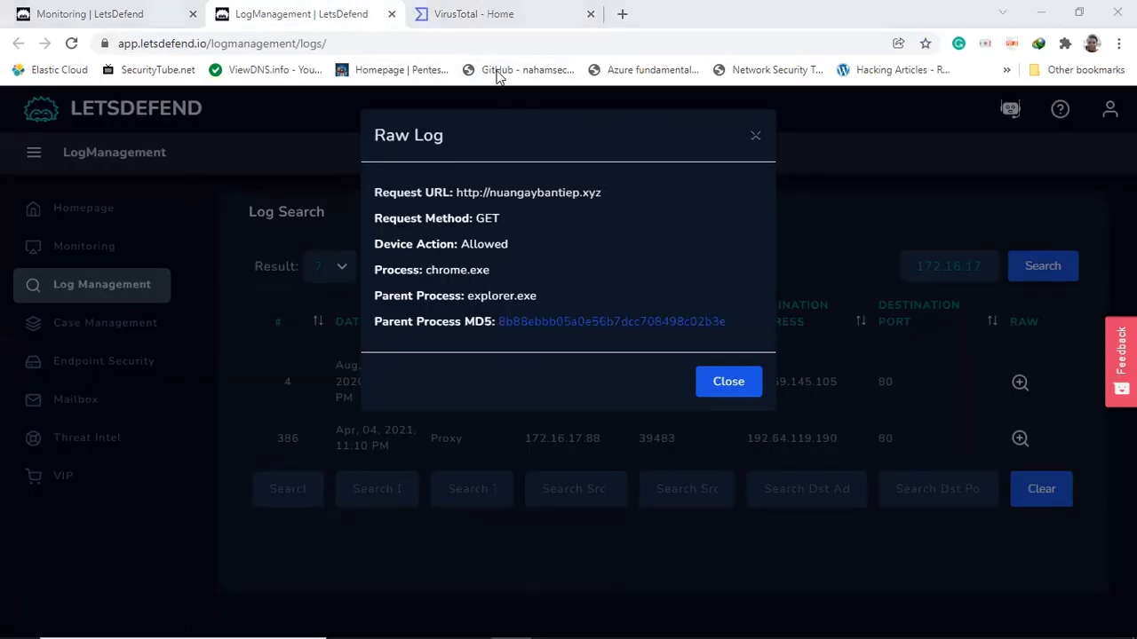
{"action": "left_click", "coordinate": [473, 14]}
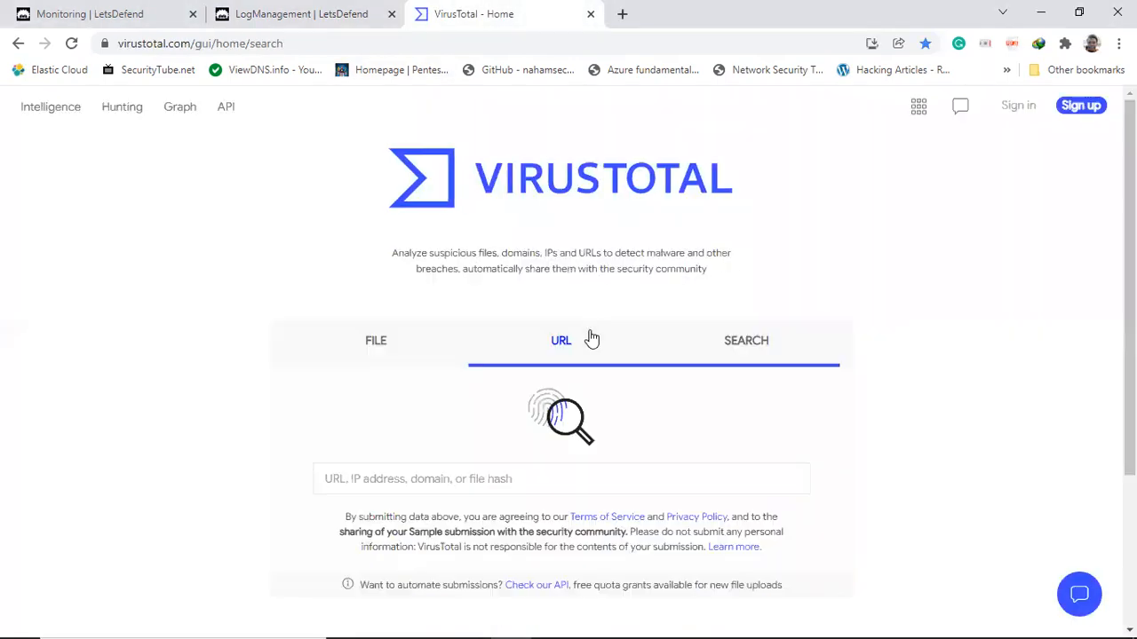
{"action": "left_click", "coordinate": [733, 352]}
{"action": "left_click", "coordinate": [429, 473]}
{"action": "key", "text": "ctrl+v"}
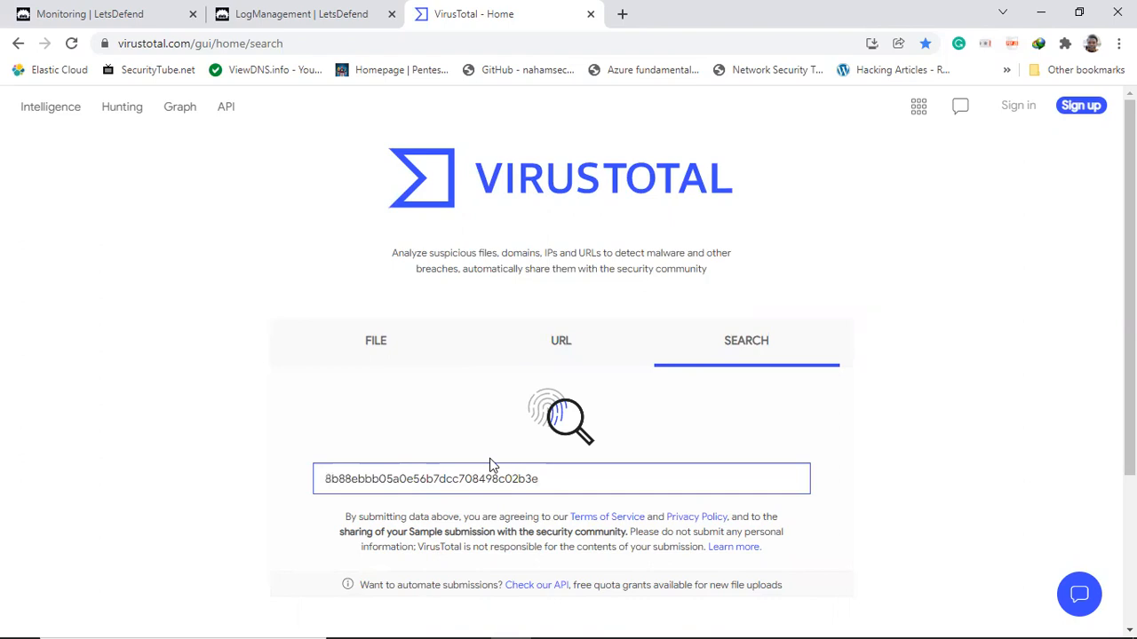
{"action": "key", "text": "Return"}
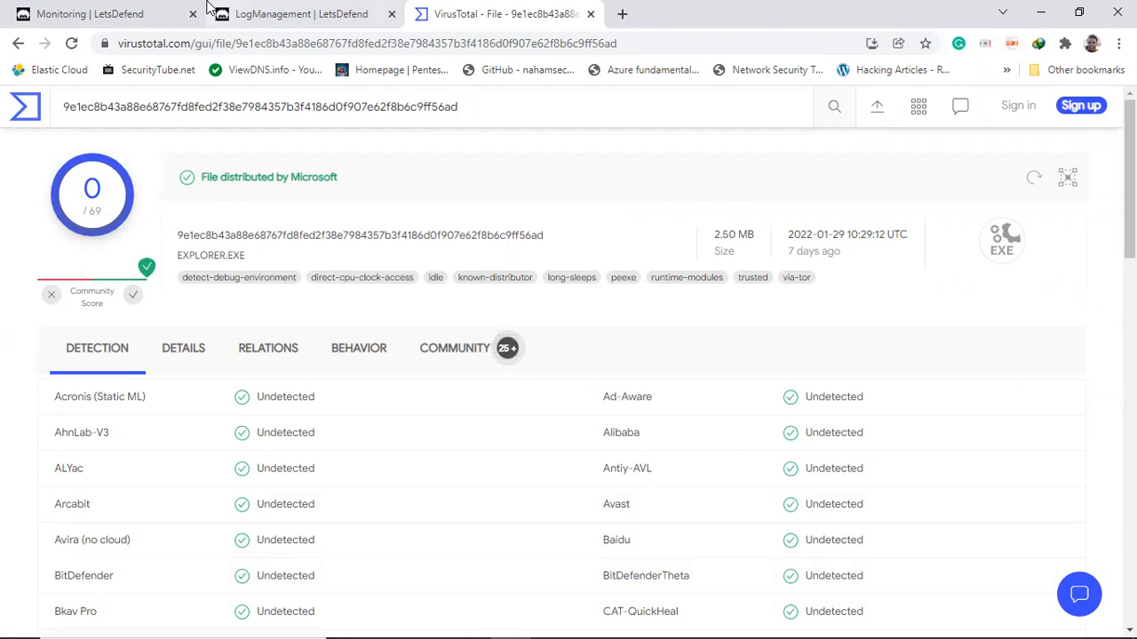
{"action": "left_click", "coordinate": [311, 13]}
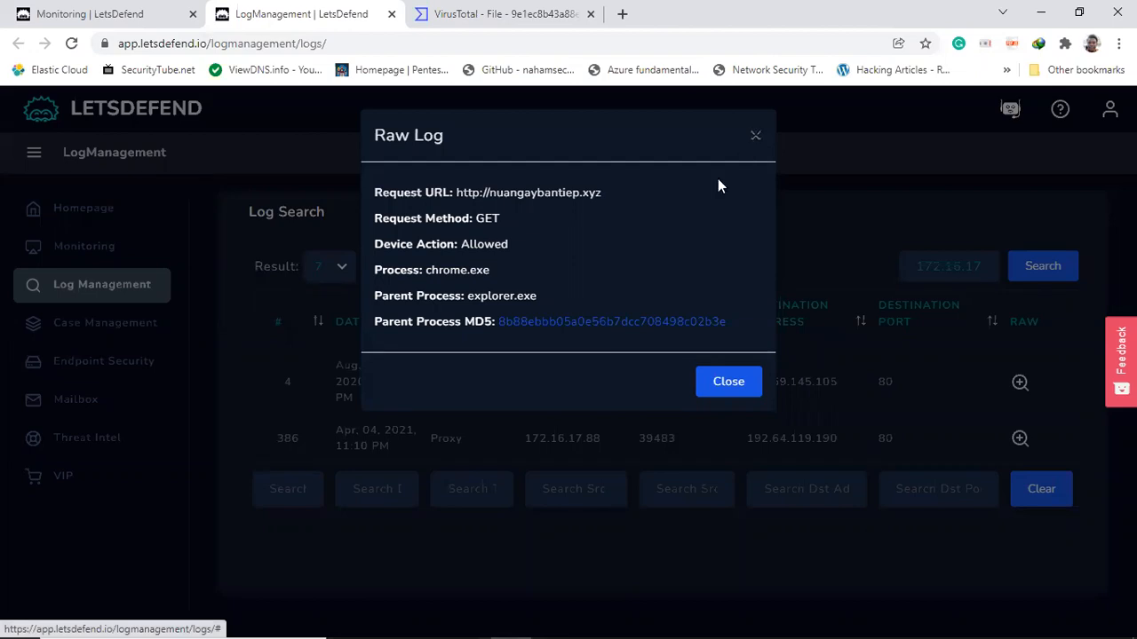
{"action": "left_click_drag", "start_coordinate": [619, 192], "coordinate": [457, 190]}
{"action": "right_click", "coordinate": [459, 197]}
{"action": "left_click", "coordinate": [499, 210]}
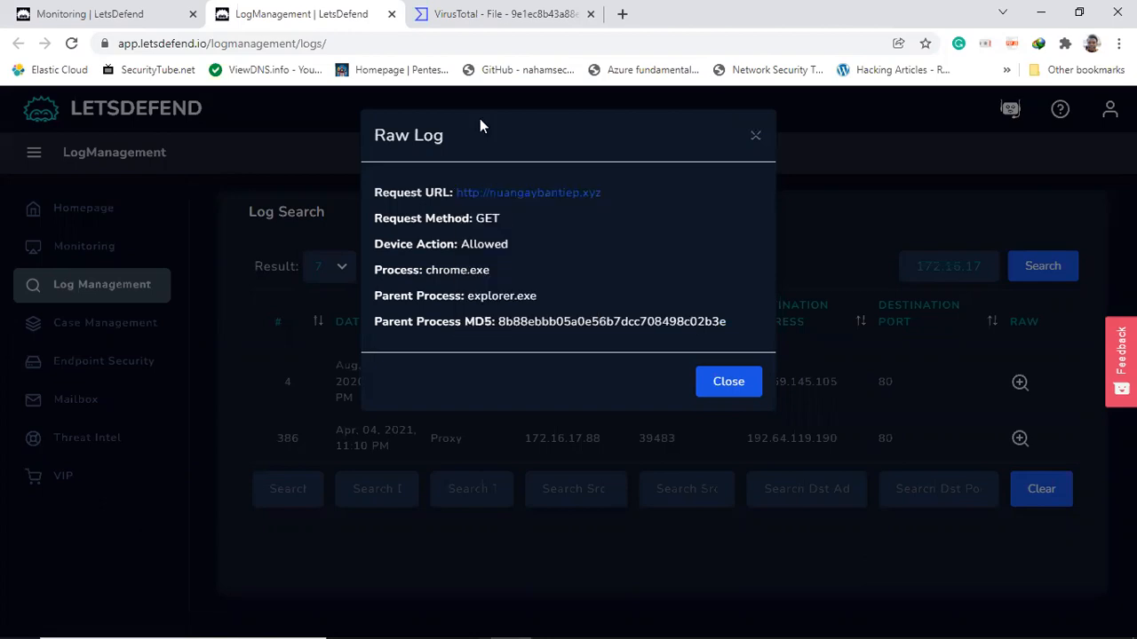
{"action": "key", "text": "alt+Tab"}
{"action": "key", "text": "ctrl+Tab"}
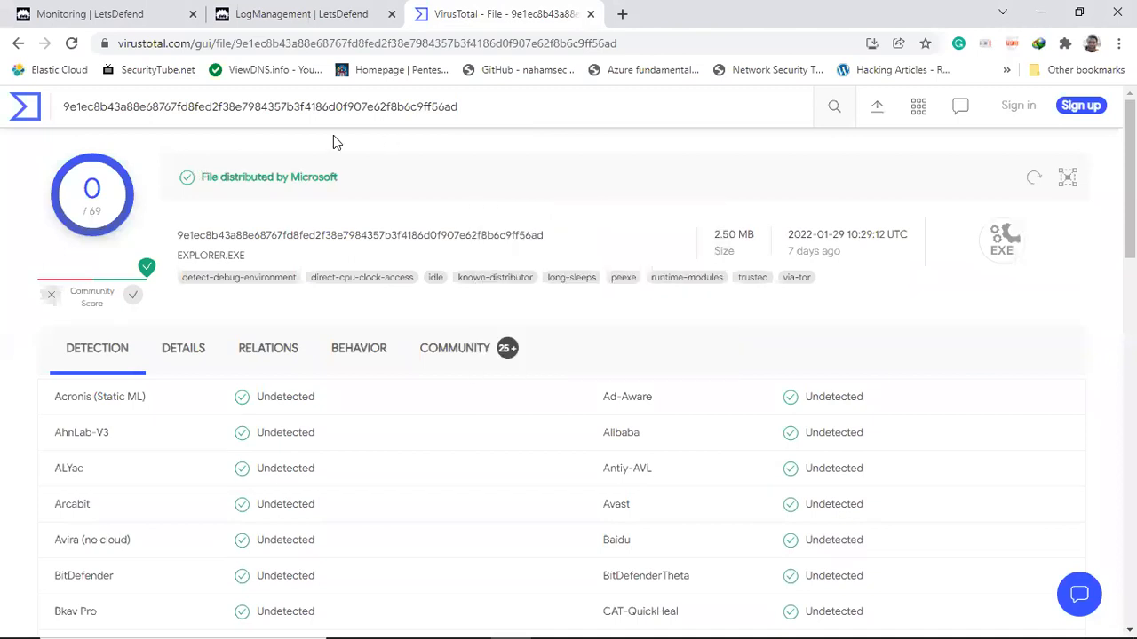
{"action": "left_click", "coordinate": [16, 44]}
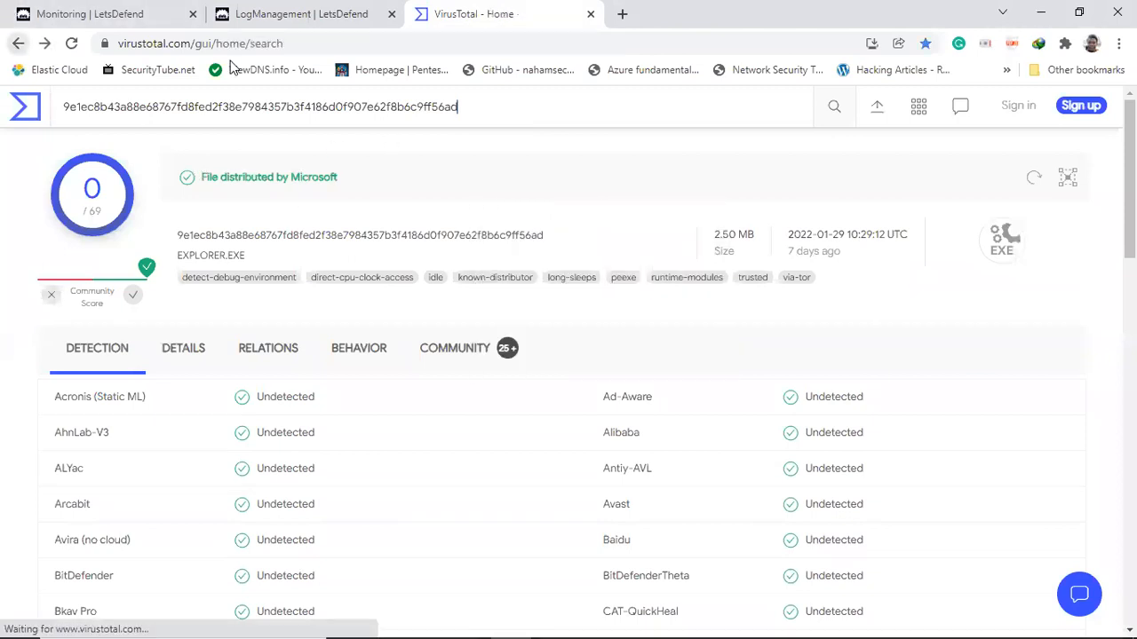
{"action": "left_click", "coordinate": [554, 345]}
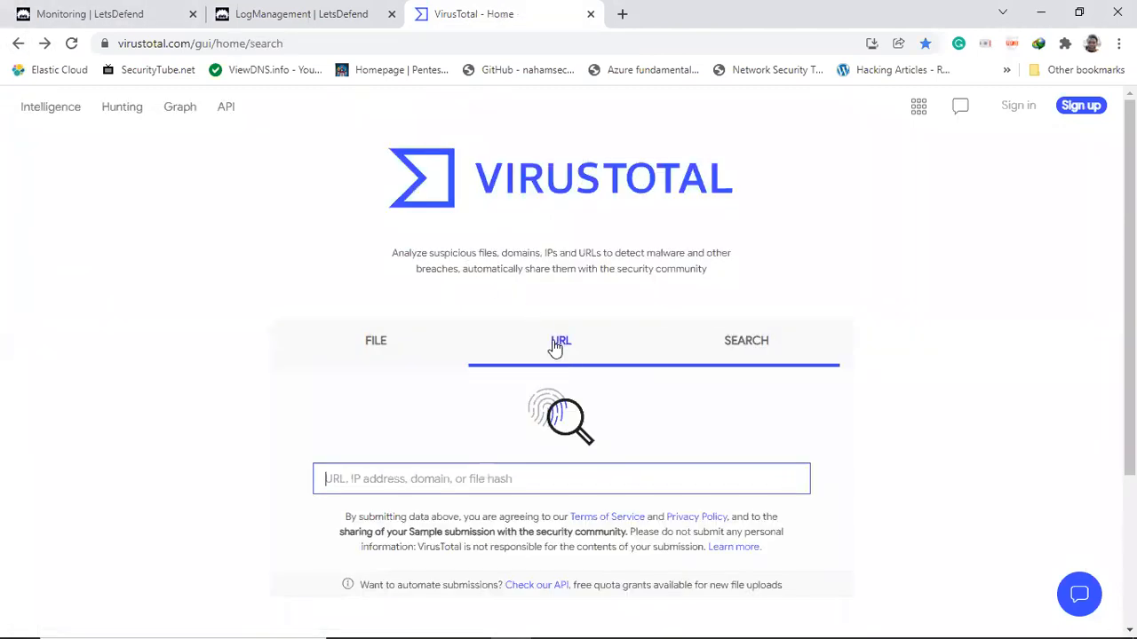
{"action": "key", "text": "ctrl+v"}
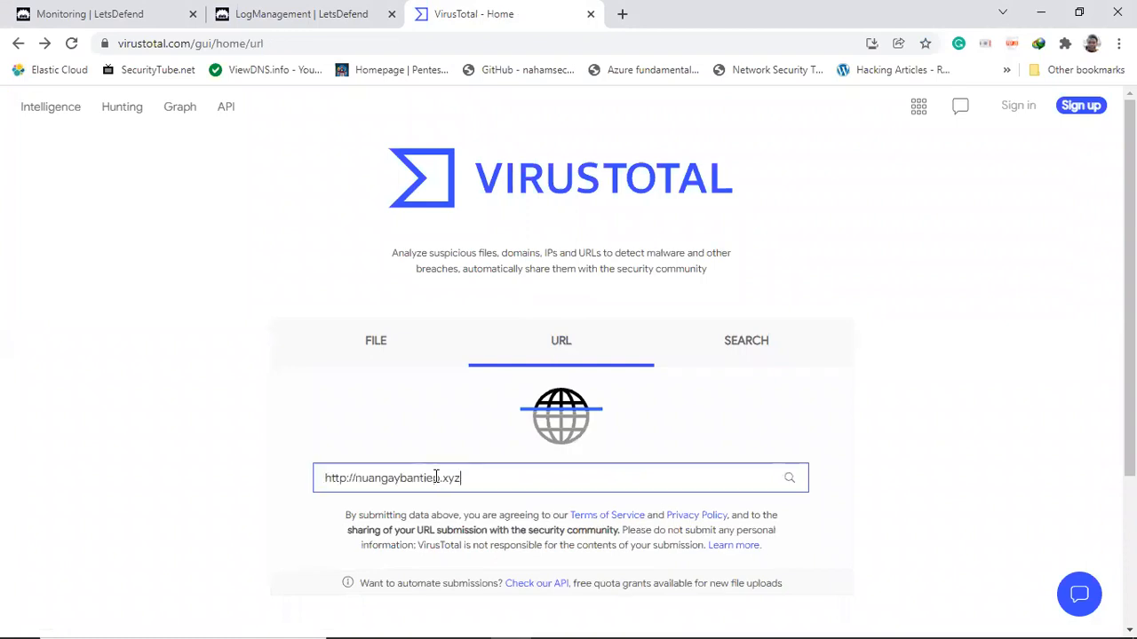
{"action": "key", "text": "Return"}
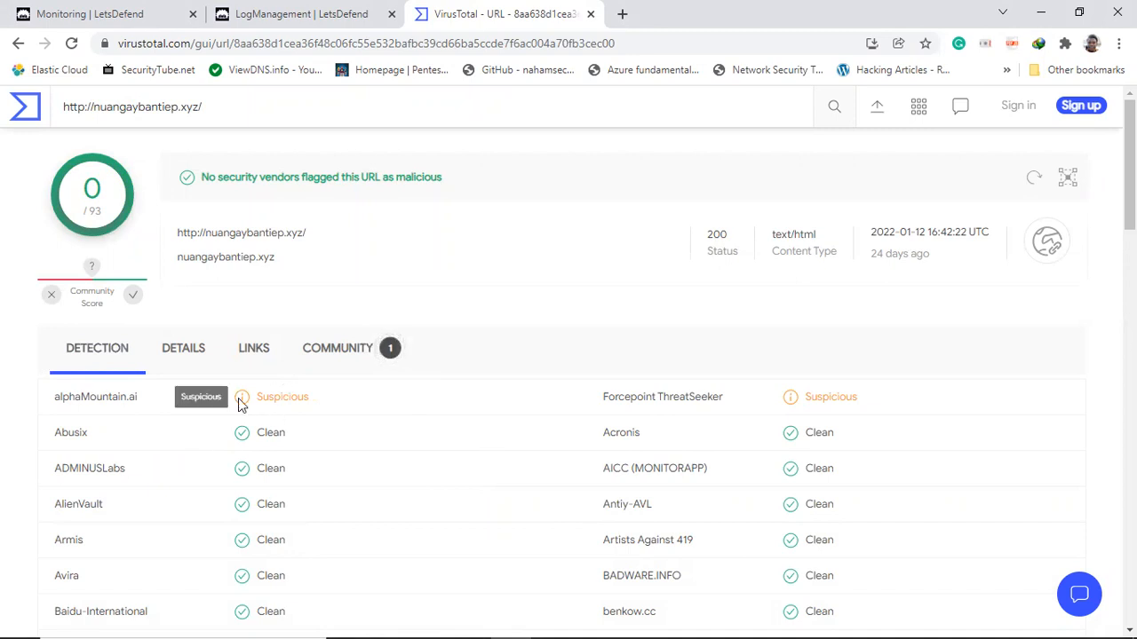
Step: Open the URL report's details in VirusTotal and compare its serving IP address with the destination address in the LetsDefend alert
{"action": "left_click", "coordinate": [182, 353]}
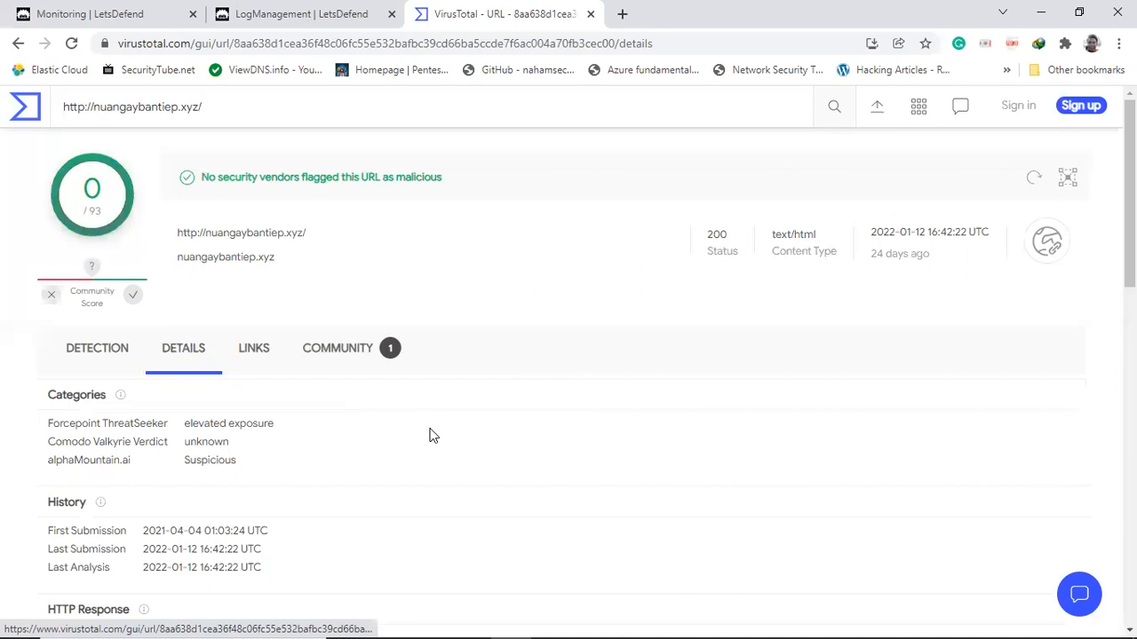
{"action": "left_click_drag", "start_coordinate": [1129, 258], "coordinate": [1129, 353]}
{"action": "left_click_drag", "start_coordinate": [42, 463], "coordinate": [113, 478]}
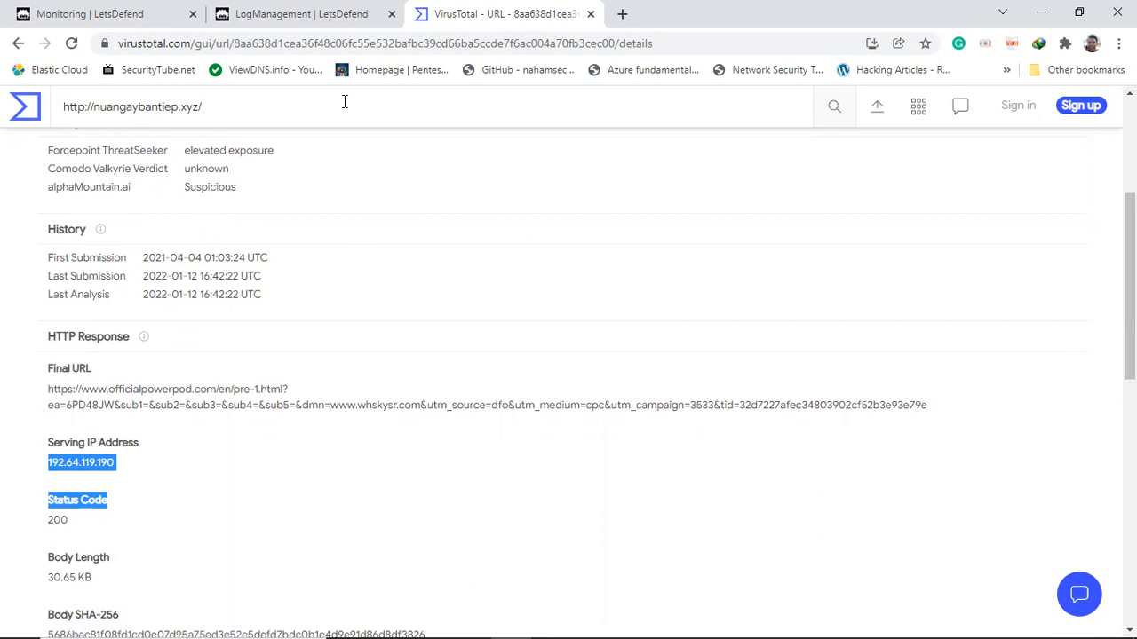
{"action": "left_click", "coordinate": [135, 12]}
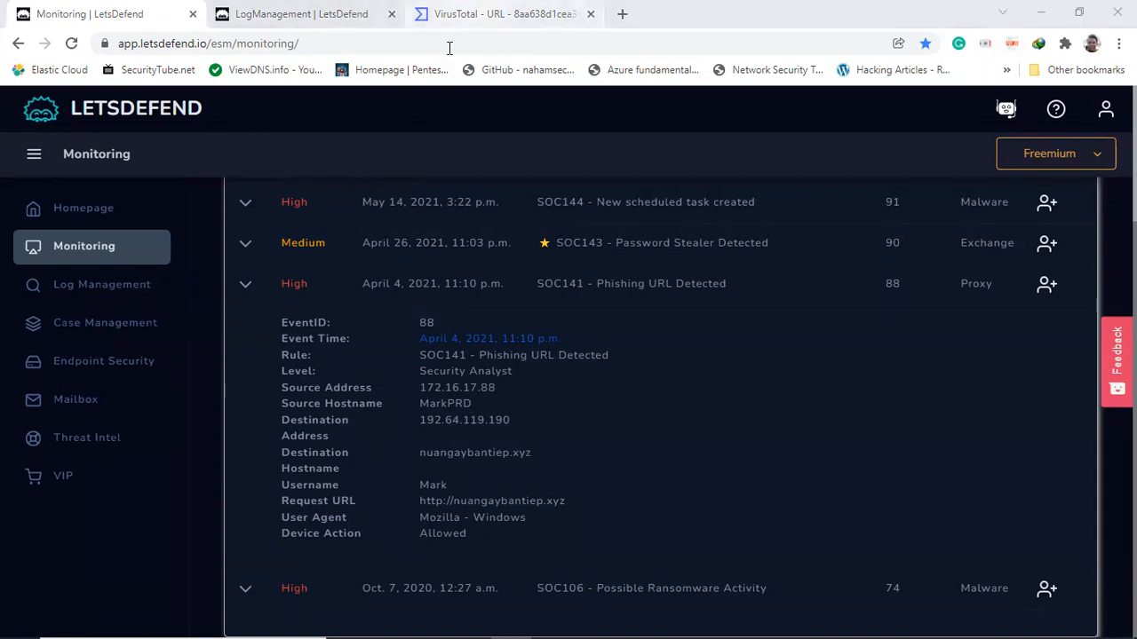
{"action": "left_click", "coordinate": [455, 14]}
{"action": "left_click", "coordinate": [129, 503]}
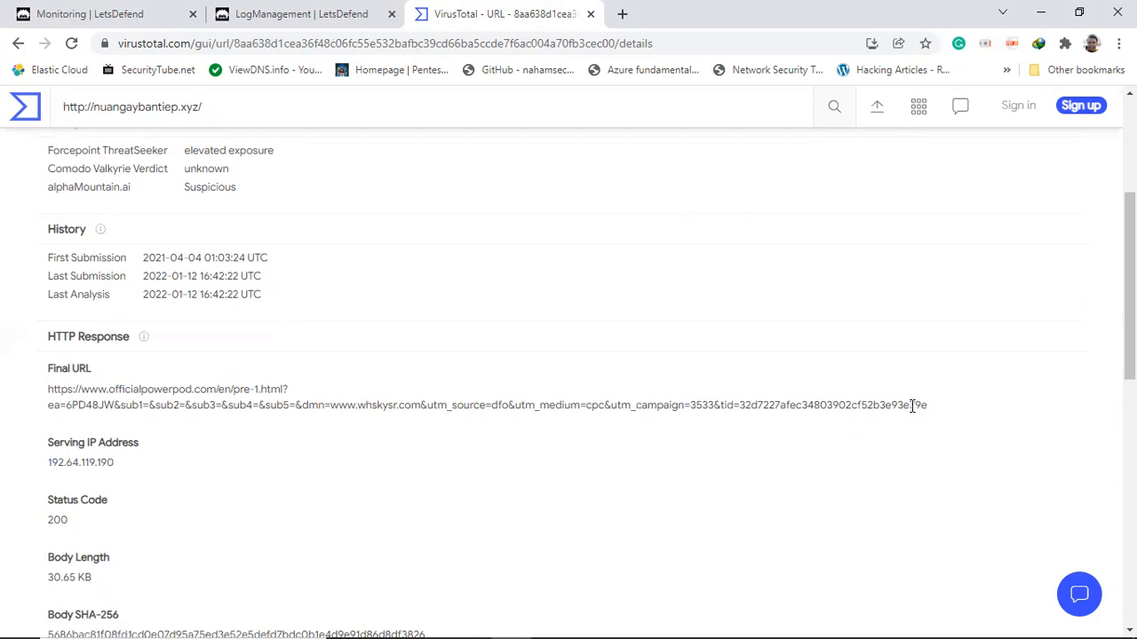
Step: Examine the final URL, HTTP response headers and HTML info in the URL report's details
{"action": "left_click_drag", "start_coordinate": [216, 429], "coordinate": [48, 391]}
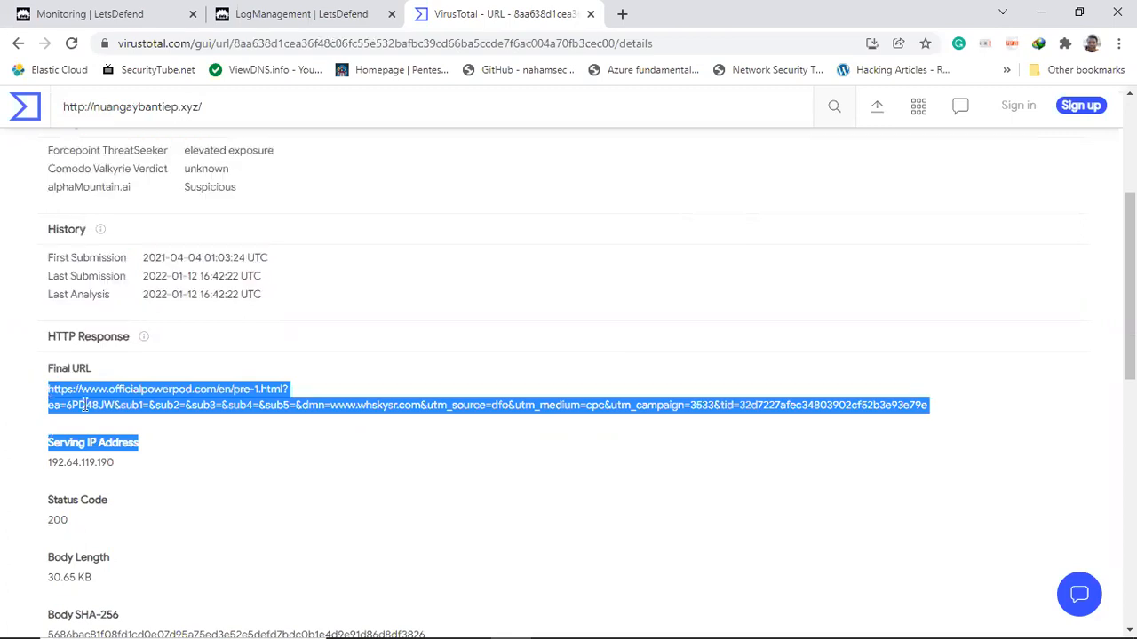
{"action": "left_click", "coordinate": [210, 432]}
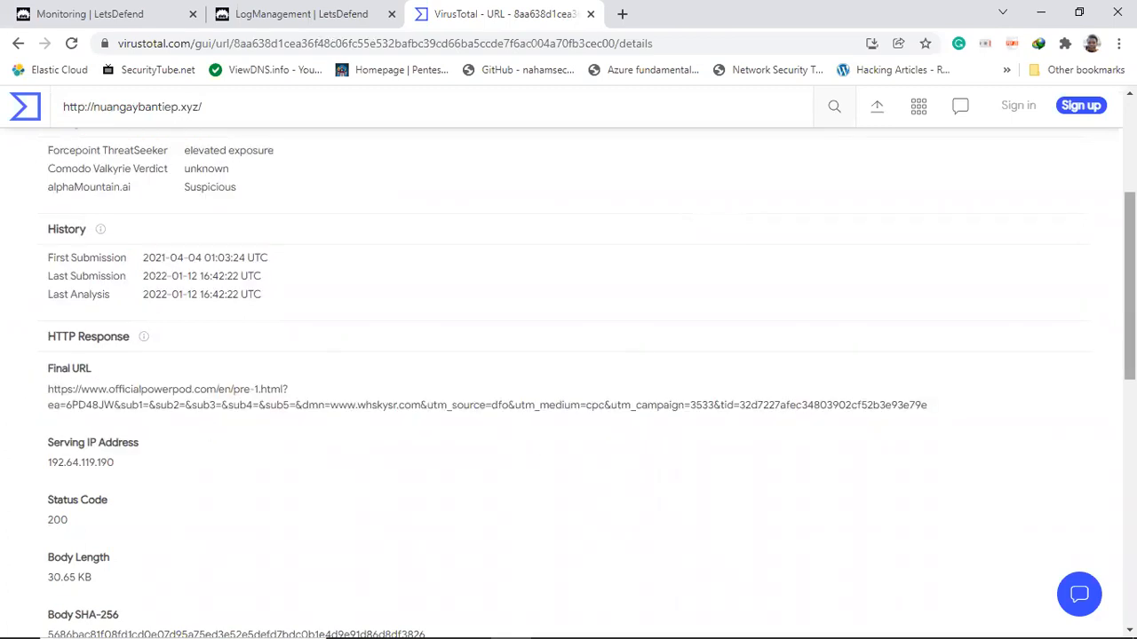
{"action": "scroll", "coordinate": [1129, 293], "scroll_direction": "down", "scroll_amount": 2}
{"action": "scroll", "coordinate": [1129, 293], "scroll_direction": "down", "scroll_amount": 2}
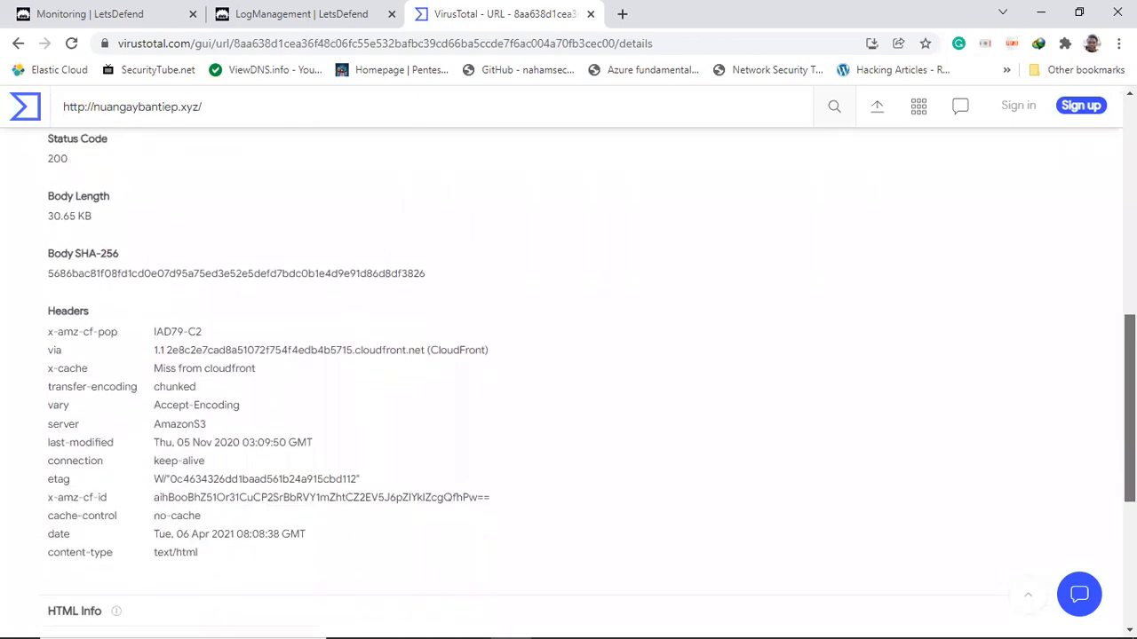
{"action": "scroll", "coordinate": [586, 381], "scroll_direction": "down", "scroll_amount": 1}
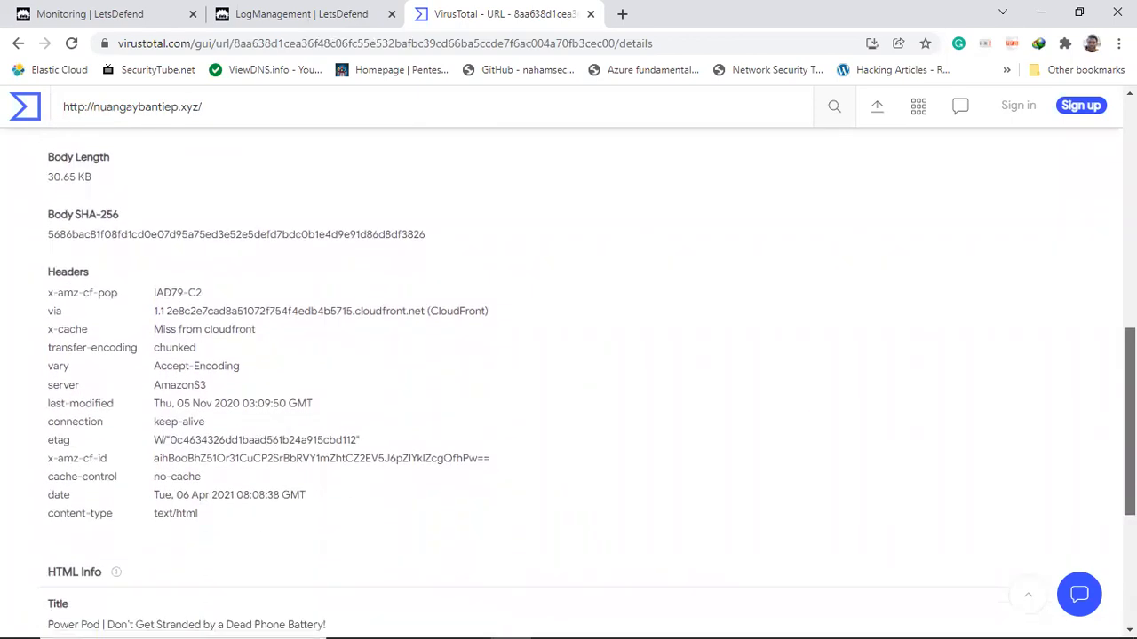
{"action": "scroll", "coordinate": [586, 382], "scroll_direction": "down", "scroll_amount": 1}
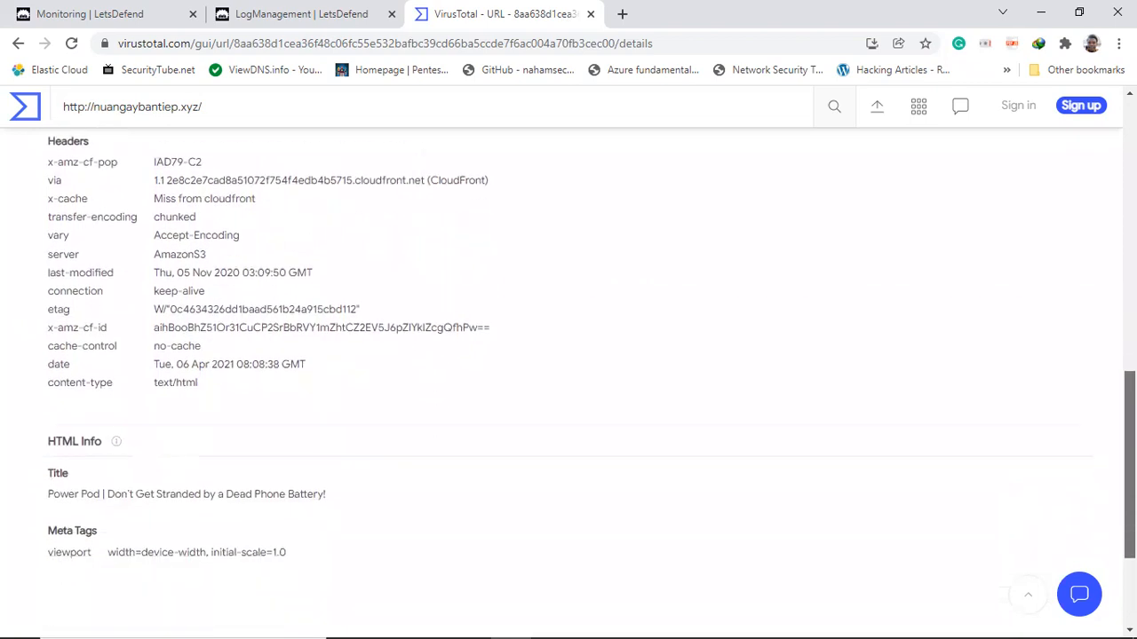
{"action": "scroll", "coordinate": [586, 382], "scroll_direction": "up", "scroll_amount": 2}
{"action": "scroll", "coordinate": [586, 381], "scroll_direction": "up", "scroll_amount": 6}
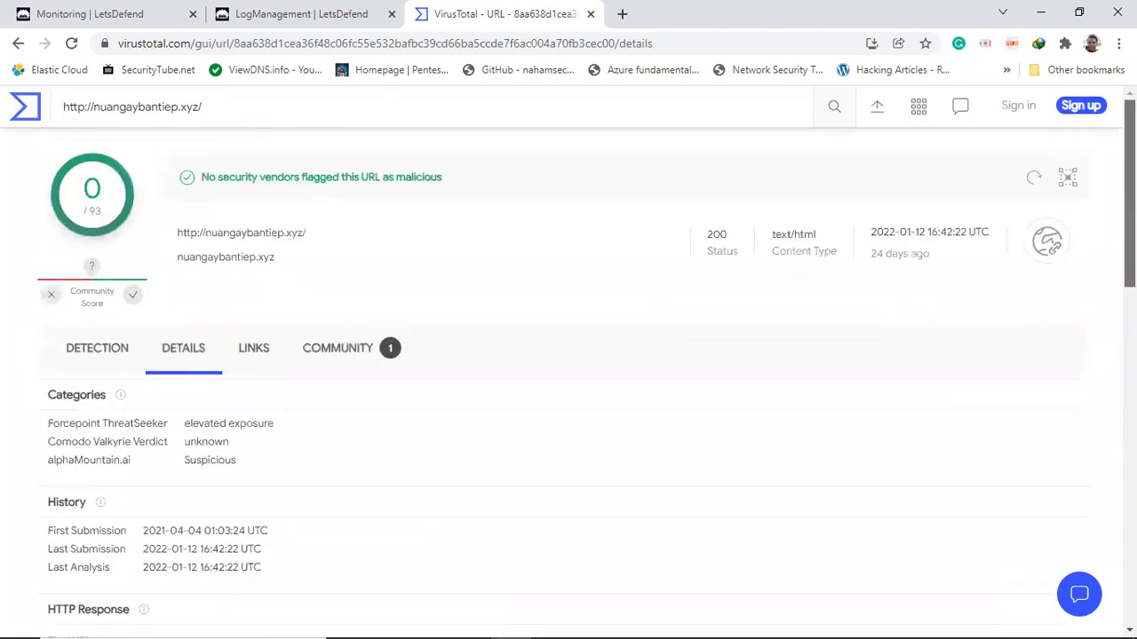
Step: Check the URL's outgoing links and open the report for its serving IP address 192.64.119.190
{"action": "left_click", "coordinate": [246, 354]}
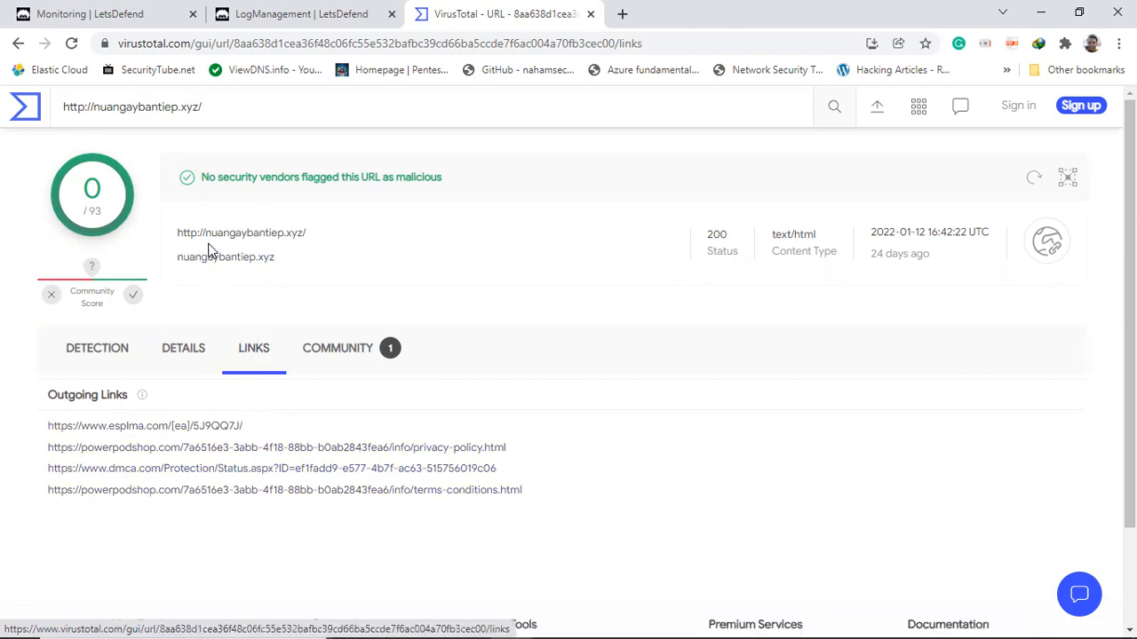
{"action": "left_click", "coordinate": [175, 351]}
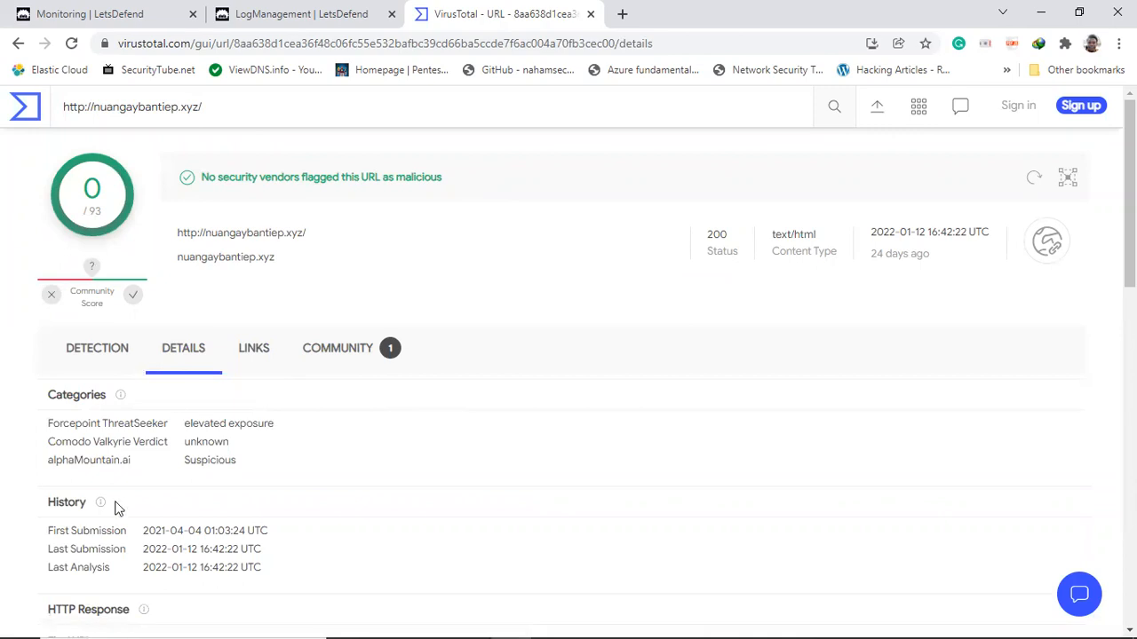
{"action": "scroll", "coordinate": [812, 349], "scroll_direction": "down", "scroll_amount": 3}
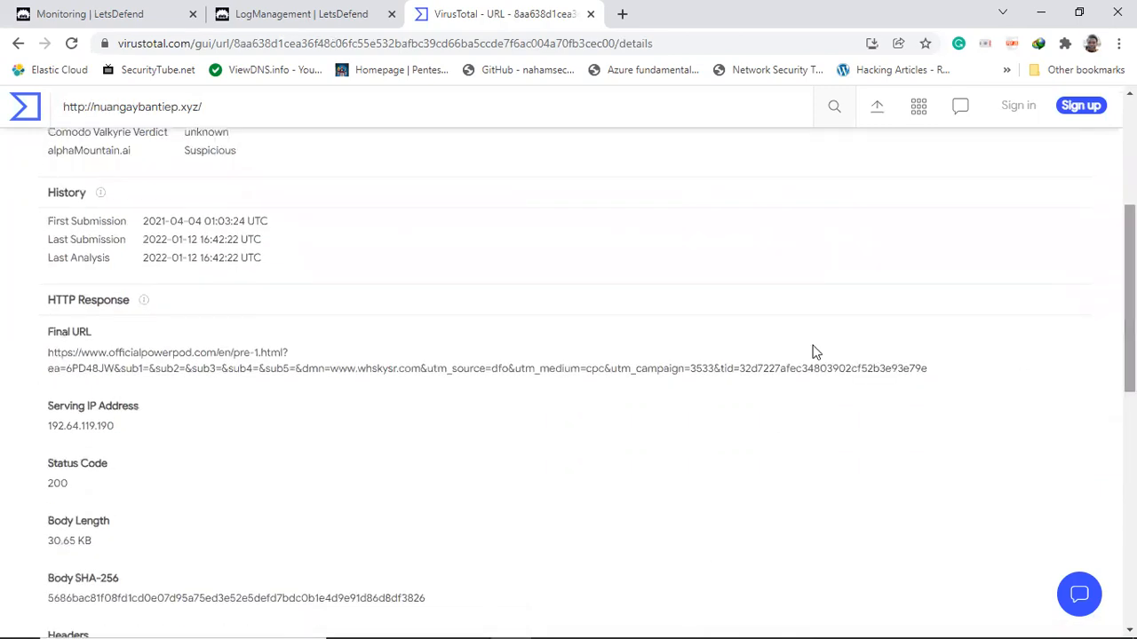
{"action": "left_click_drag", "start_coordinate": [129, 431], "coordinate": [47, 408]}
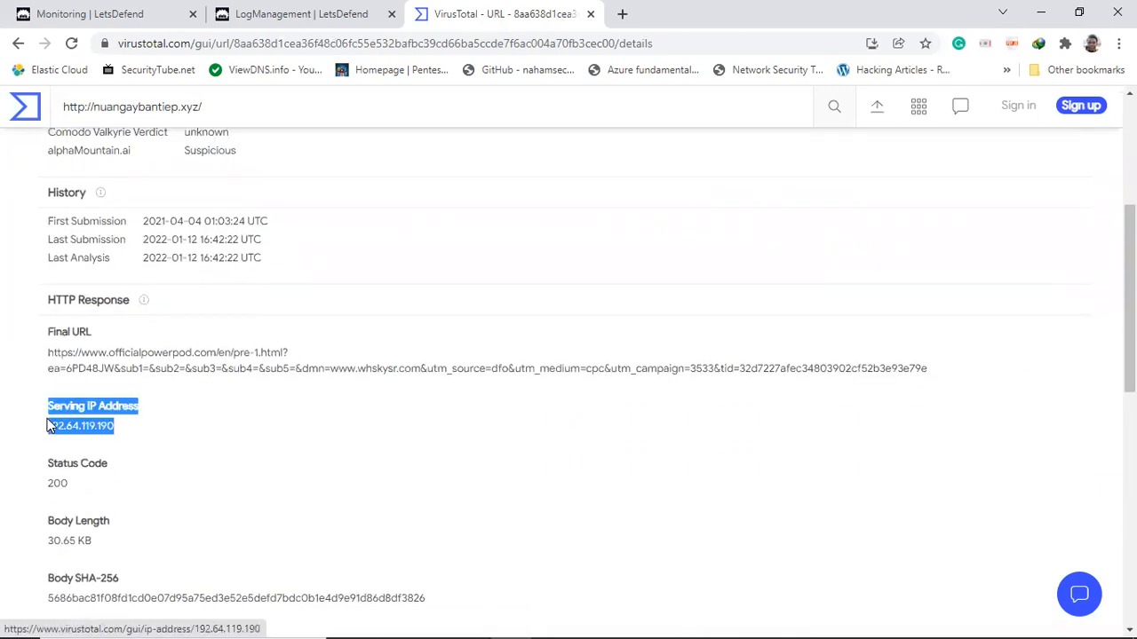
{"action": "left_click", "coordinate": [73, 431]}
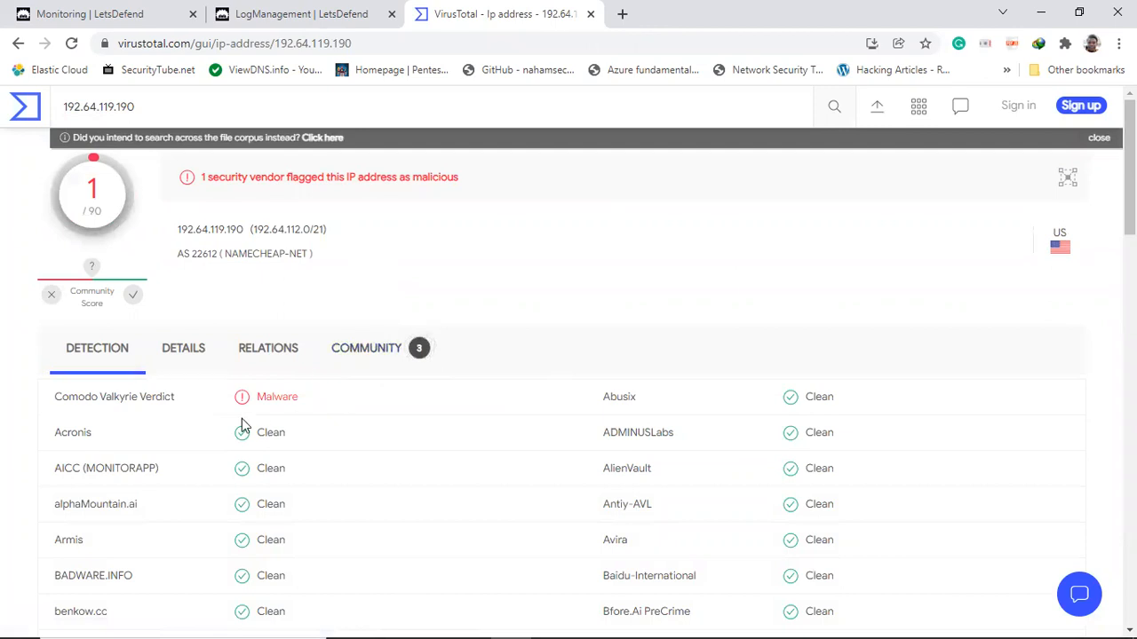
Step: Review the IP address's passive DNS relations, basic properties and Whois lookup
{"action": "left_click", "coordinate": [287, 360]}
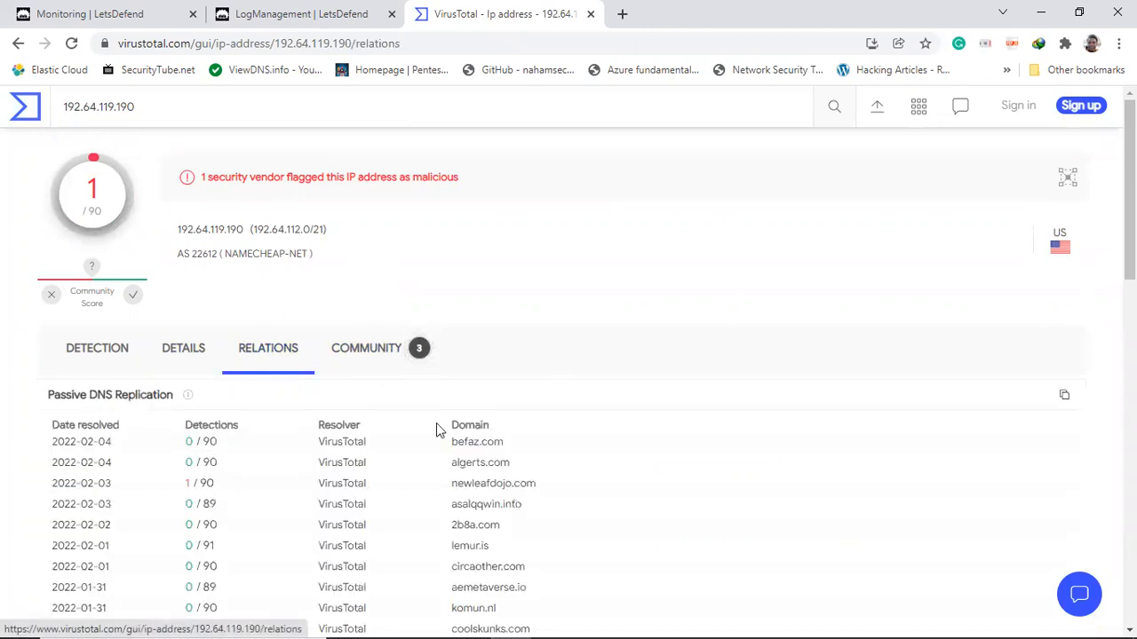
{"action": "left_click", "coordinate": [183, 357]}
{"action": "left_click_drag", "start_coordinate": [1129, 259], "coordinate": [1129, 367]}
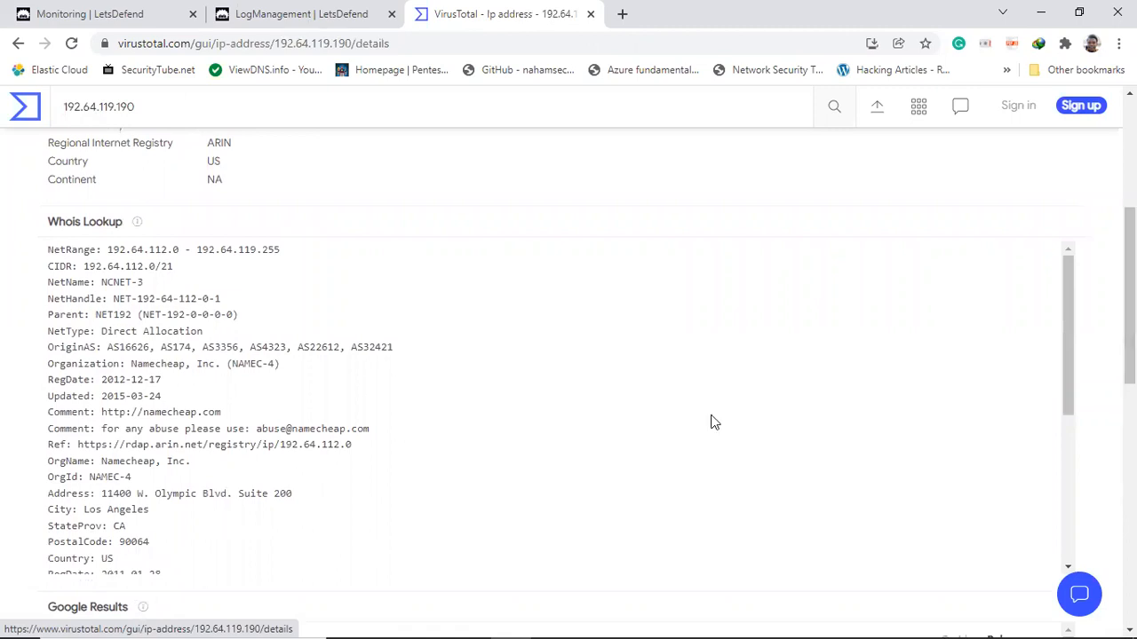
{"action": "left_click_drag", "start_coordinate": [1130, 311], "coordinate": [1130, 229]}
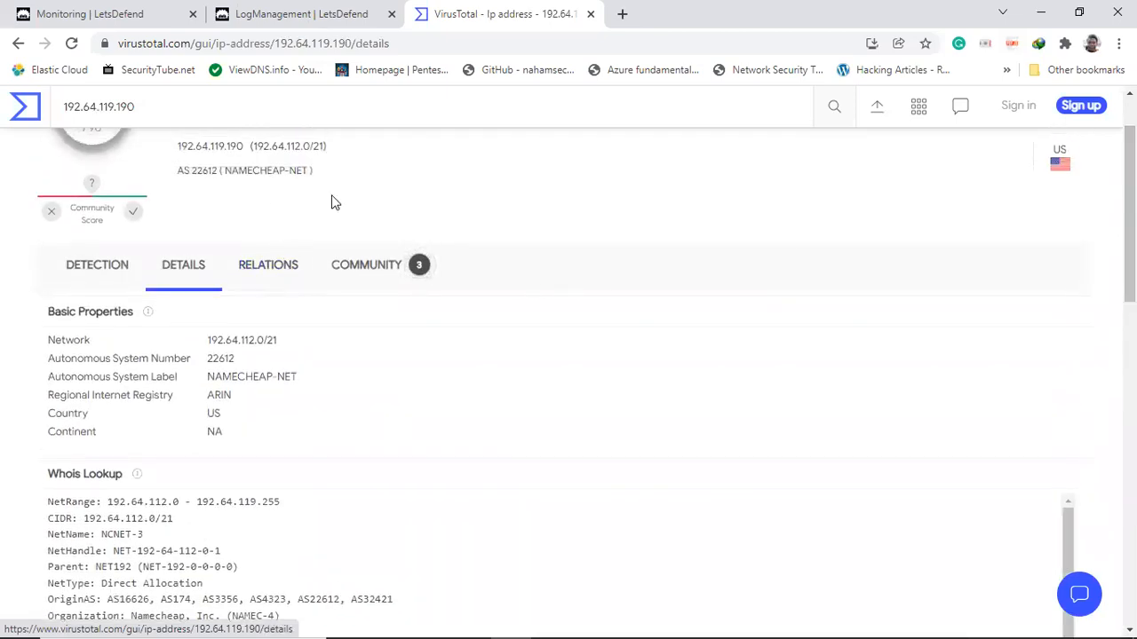
Step: Return to LetsDefend Monitoring and copy the destination hostname nuangaybantiep.xyz from the SOC141 alert
{"action": "left_click", "coordinate": [62, 11]}
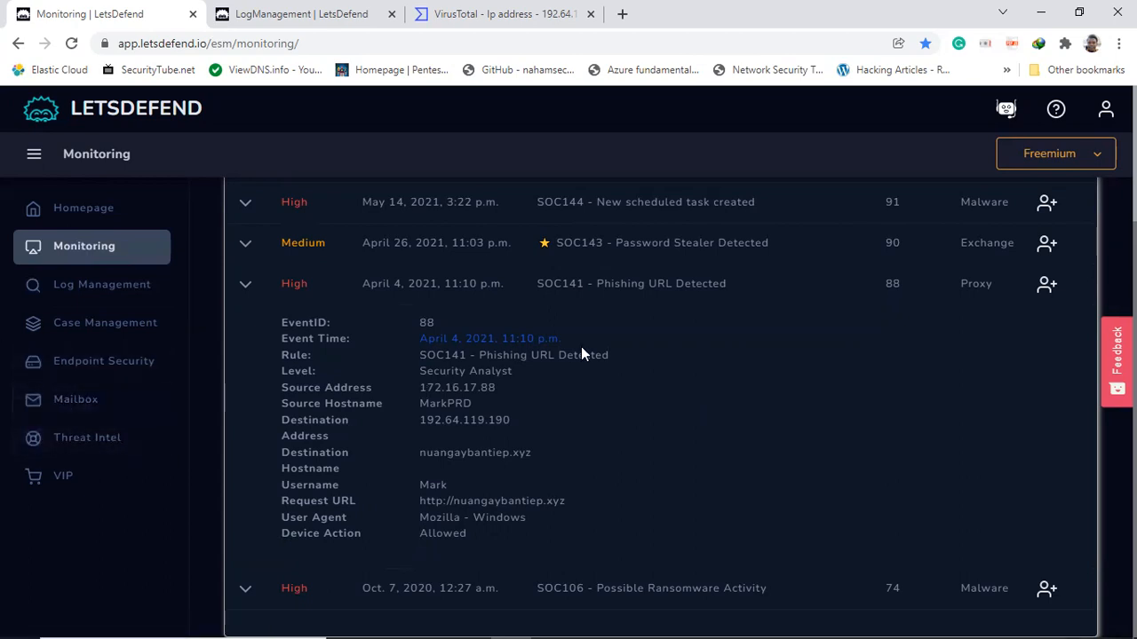
{"action": "left_click_drag", "start_coordinate": [624, 356], "coordinate": [488, 355]}
{"action": "left_click_drag", "start_coordinate": [531, 453], "coordinate": [415, 458]}
{"action": "right_click", "coordinate": [426, 453]}
{"action": "left_click", "coordinate": [475, 469]}
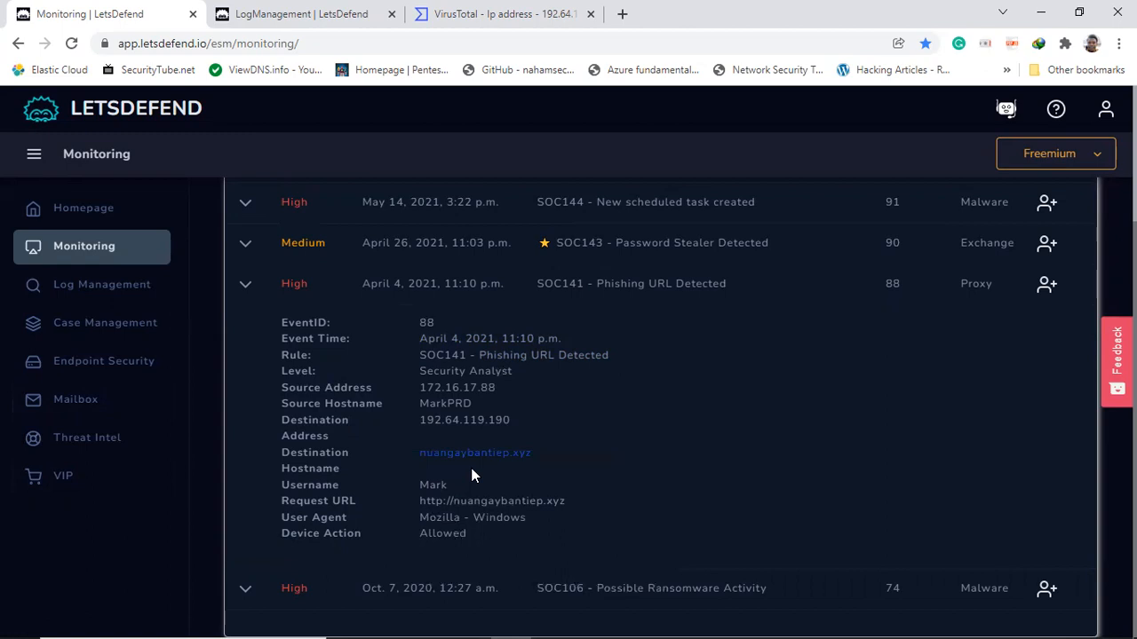
Step: Open the LetsDefend Mailbox in a new browser tab and search the inbox for nuangaybantiep.xyz
{"action": "right_click", "coordinate": [93, 405]}
{"action": "left_click", "coordinate": [161, 419]}
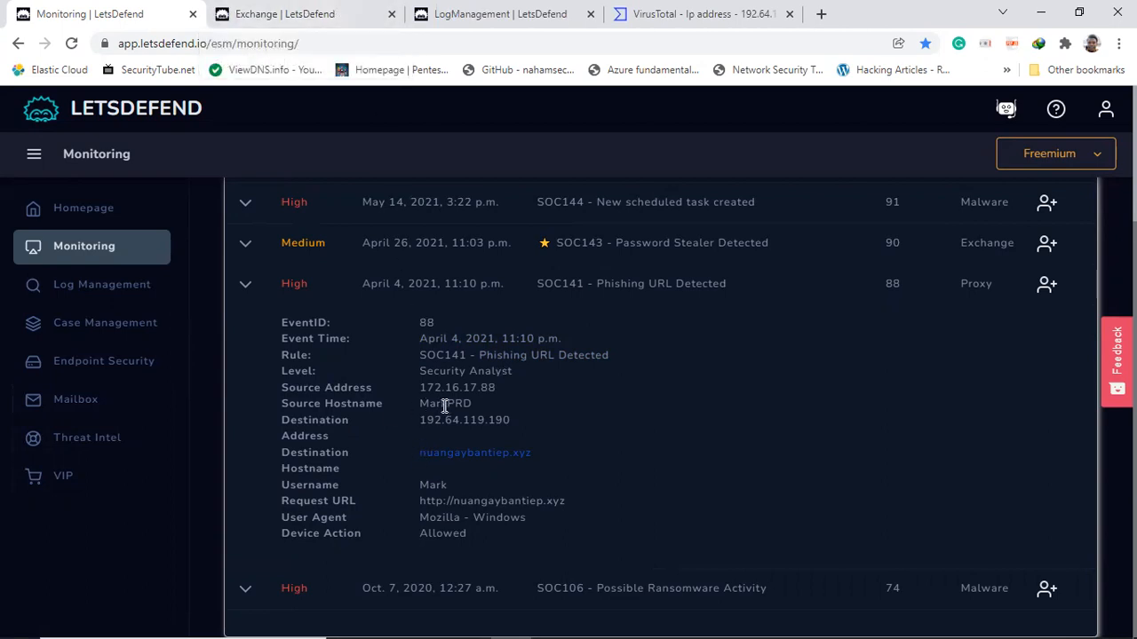
{"action": "left_click", "coordinate": [290, 14]}
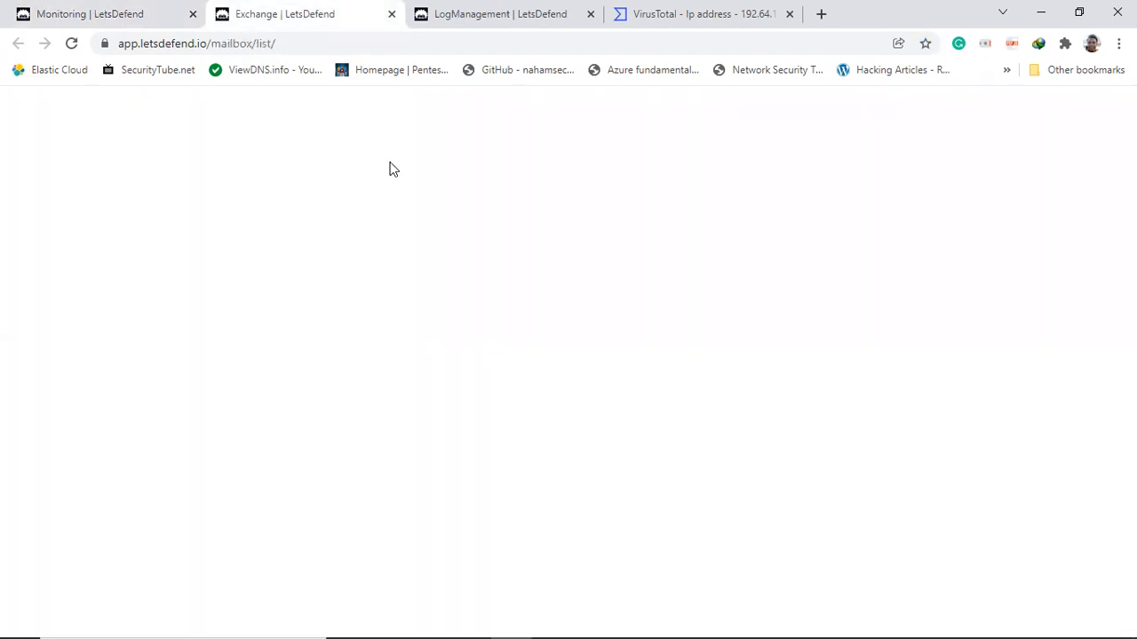
{"action": "left_click", "coordinate": [396, 209]}
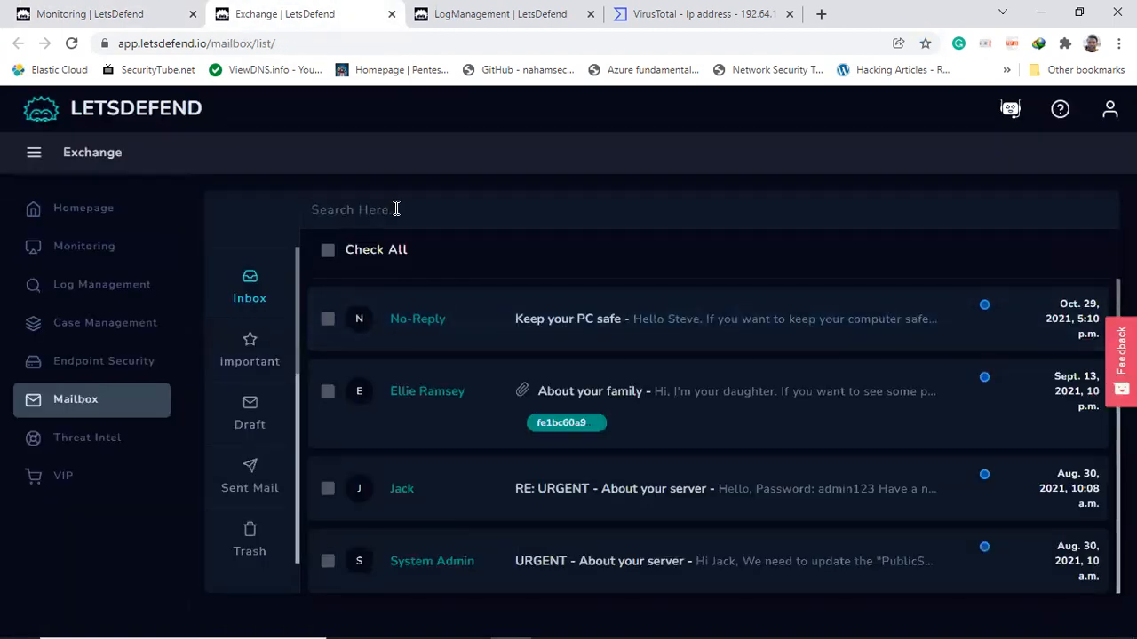
{"action": "key", "text": "ctrl+v"}
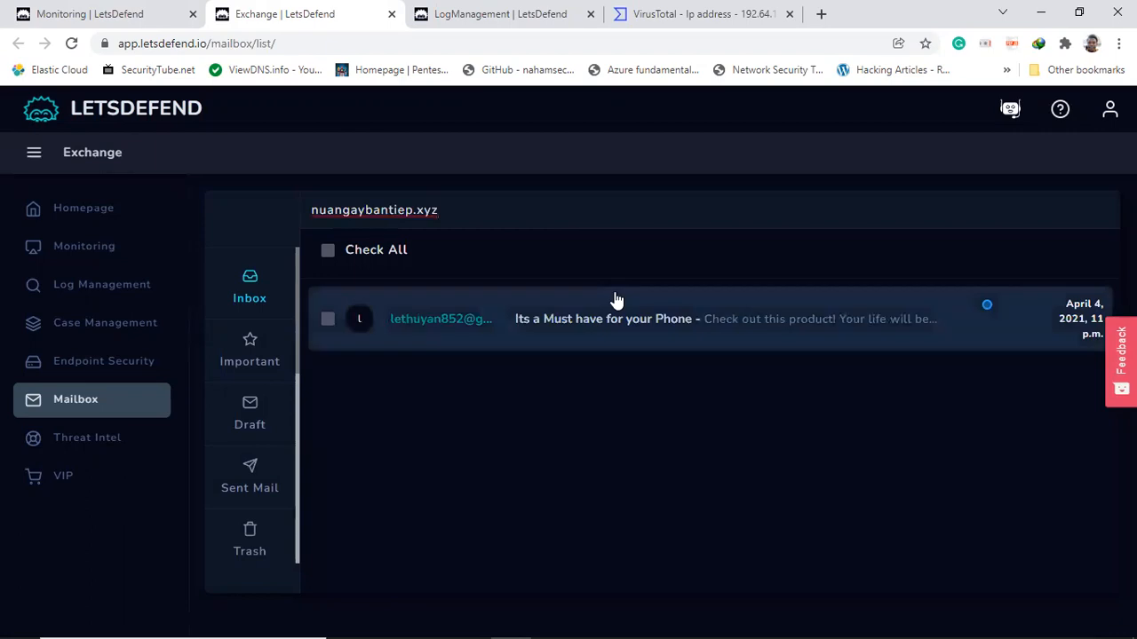
Step: Open the email "Its a Must have for your Phone" and copy its sender, recipient and date details below the alert notes in Notepad
{"action": "left_click", "coordinate": [609, 311]}
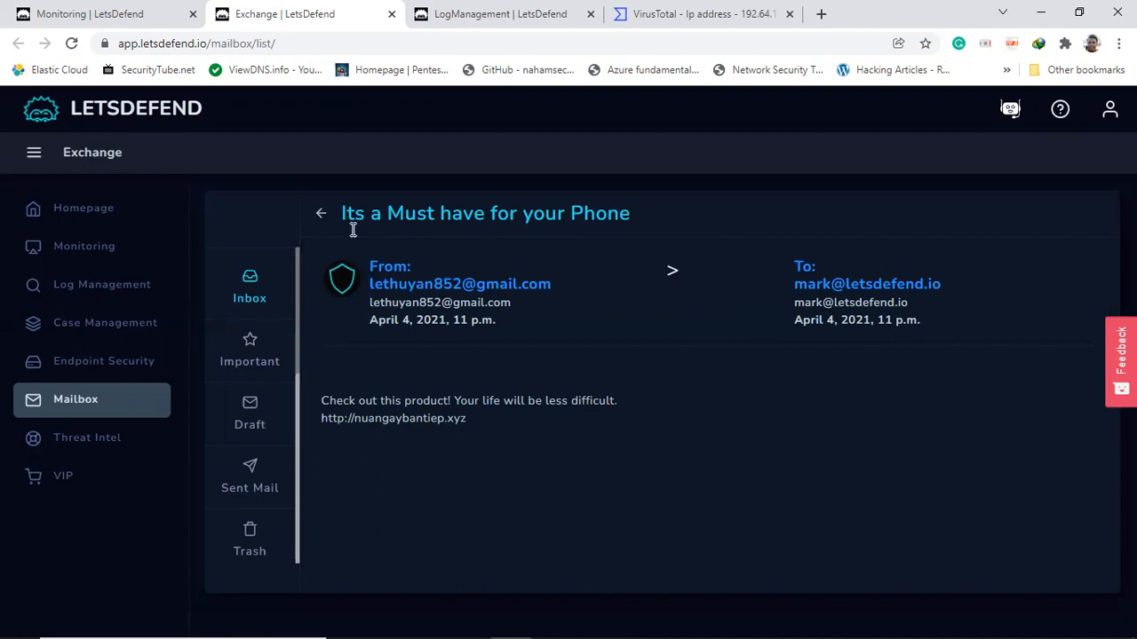
{"action": "left_click_drag", "start_coordinate": [362, 248], "coordinate": [925, 325]}
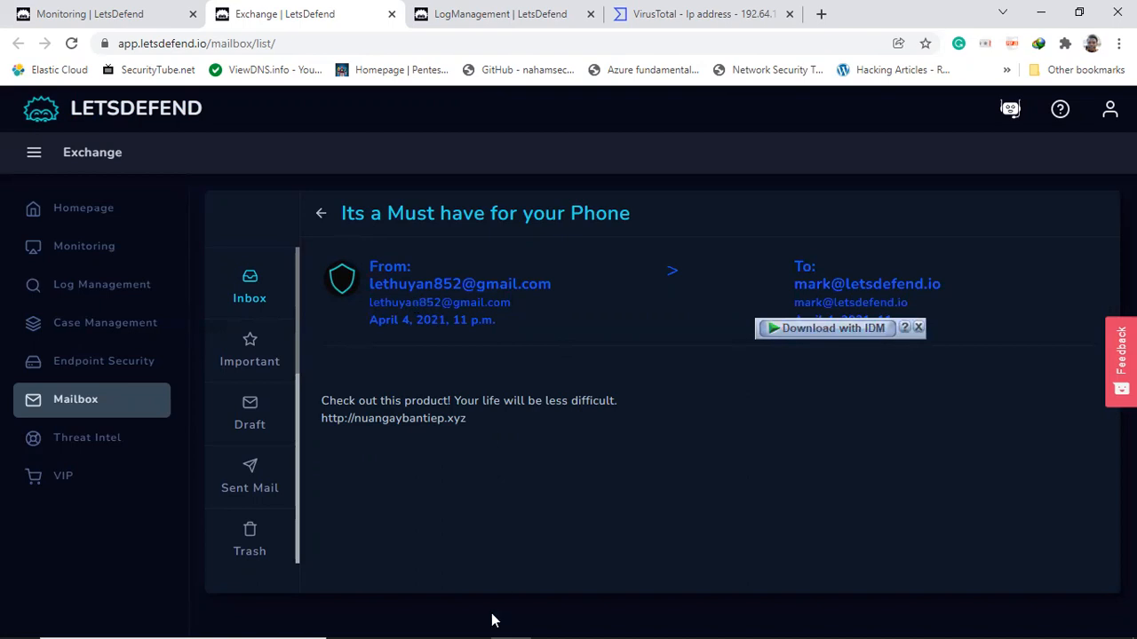
{"action": "left_click", "coordinate": [590, 622]}
{"action": "key", "text": "Return"}
{"action": "key", "text": "Return"}
{"action": "key", "text": "Return"}
{"action": "key", "text": "Return"}
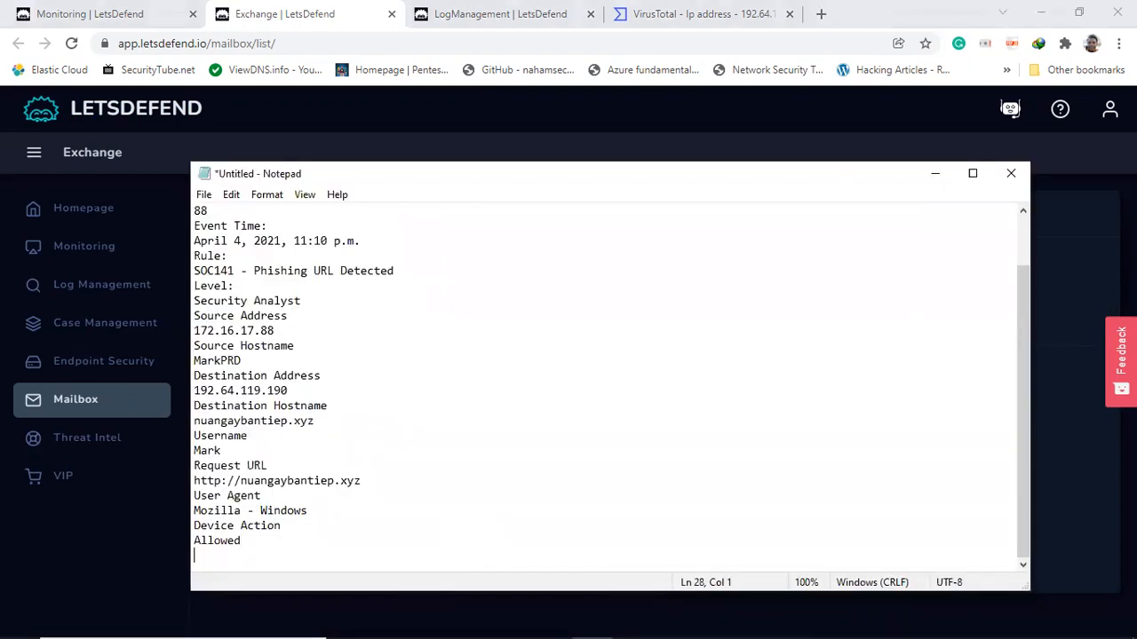
{"action": "key", "text": "ctrl+v"}
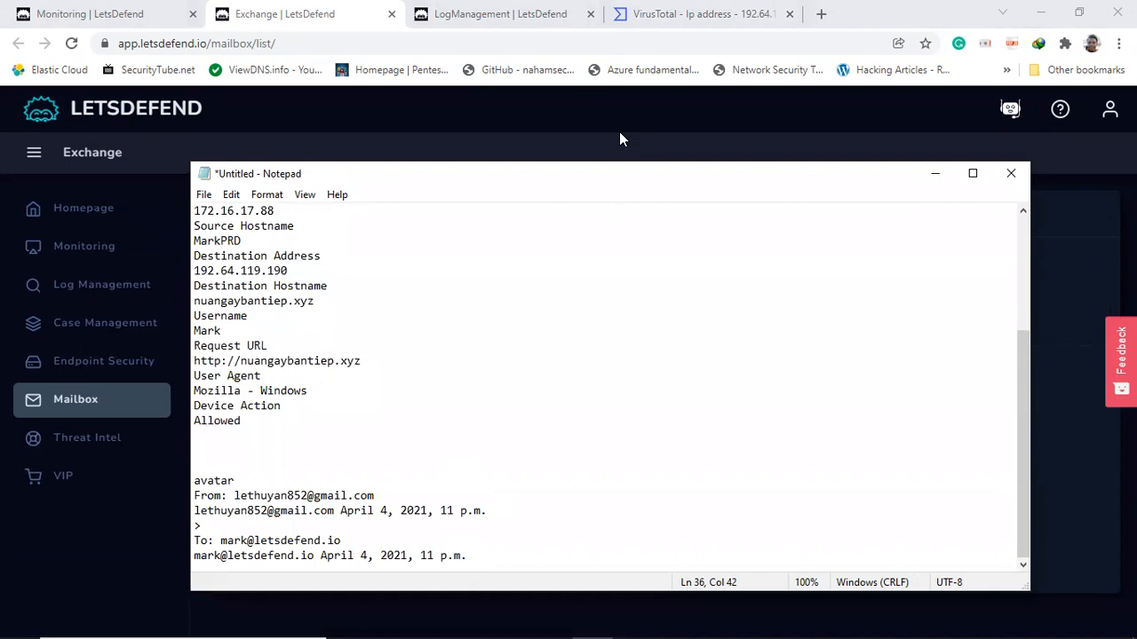
{"action": "left_click", "coordinate": [934, 174]}
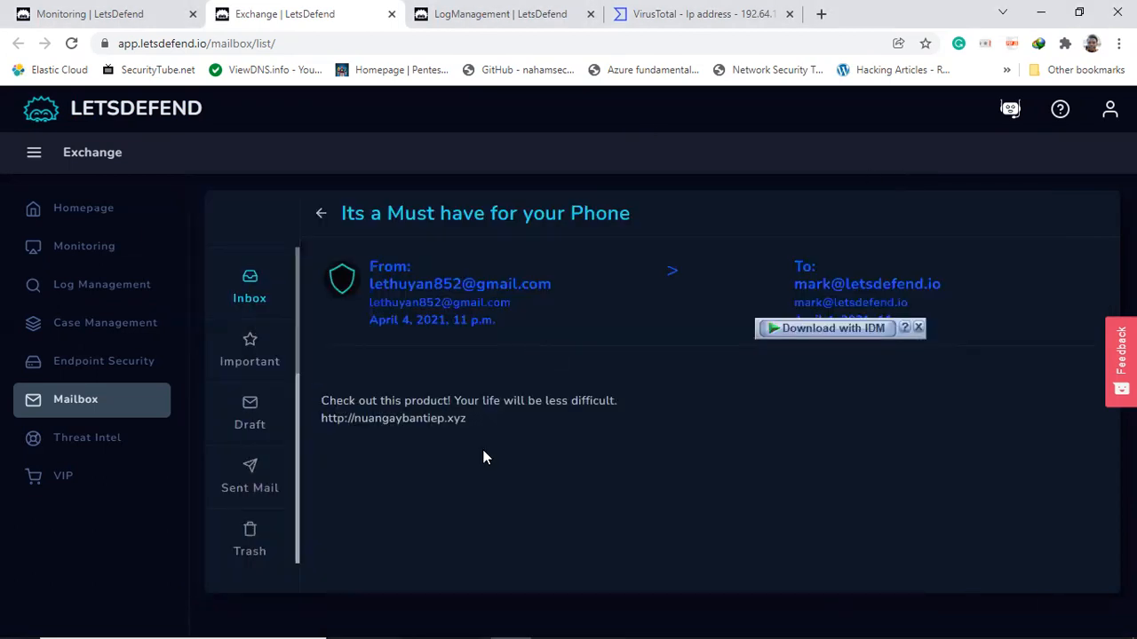
{"action": "left_click_drag", "start_coordinate": [481, 432], "coordinate": [313, 402]}
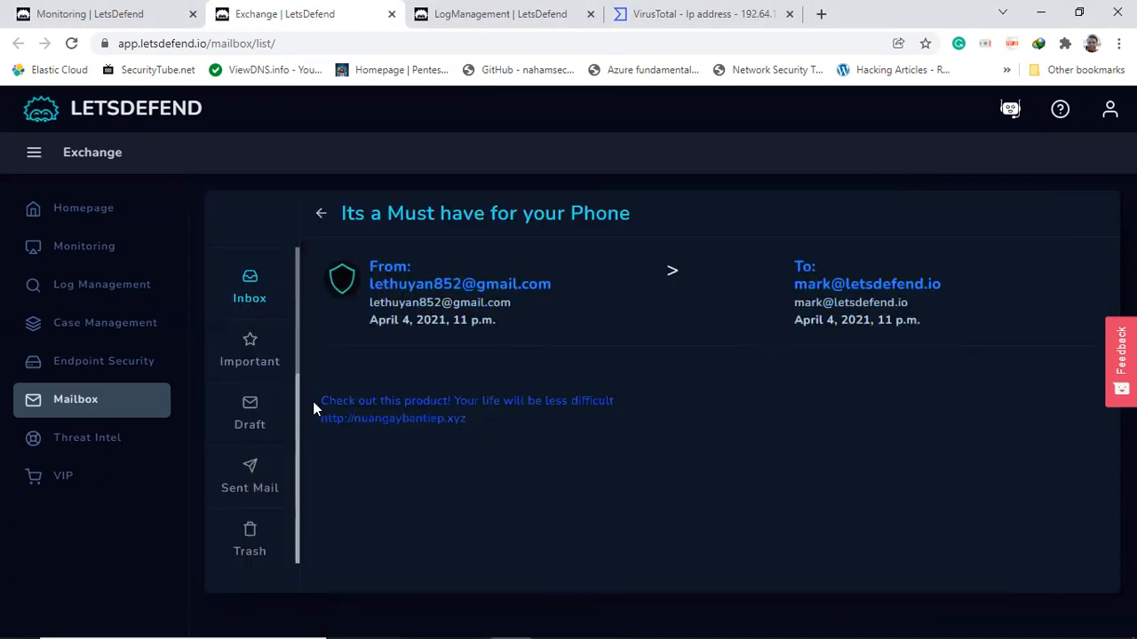
{"action": "left_click", "coordinate": [592, 622]}
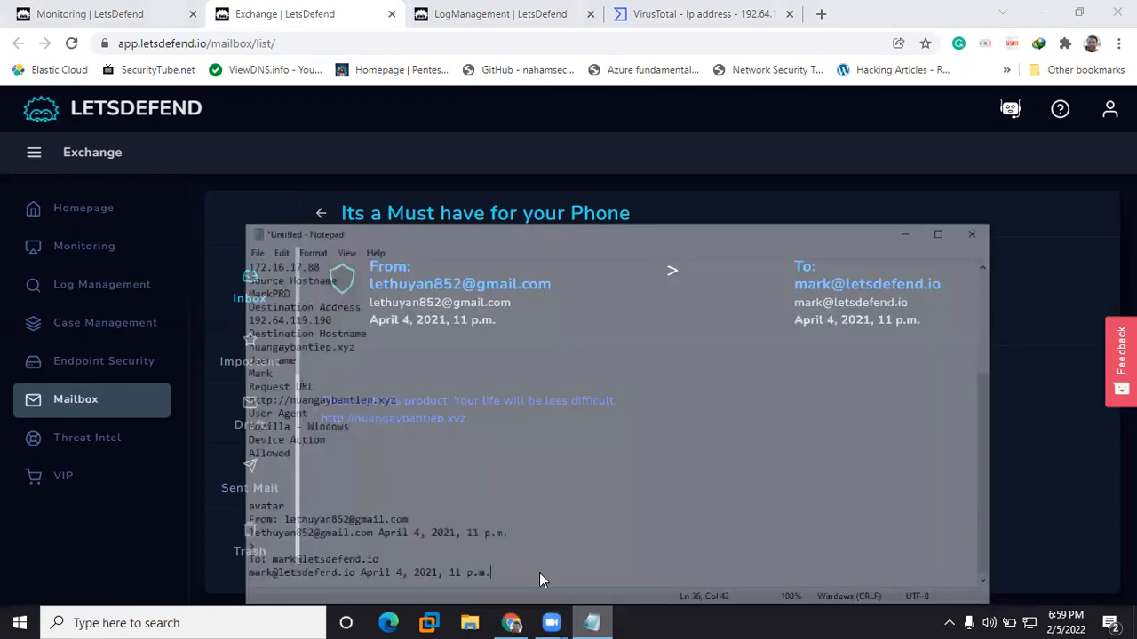
{"action": "key", "text": "Return"}
{"action": "key", "text": "Return"}
{"action": "key", "text": "ctrl+v"}
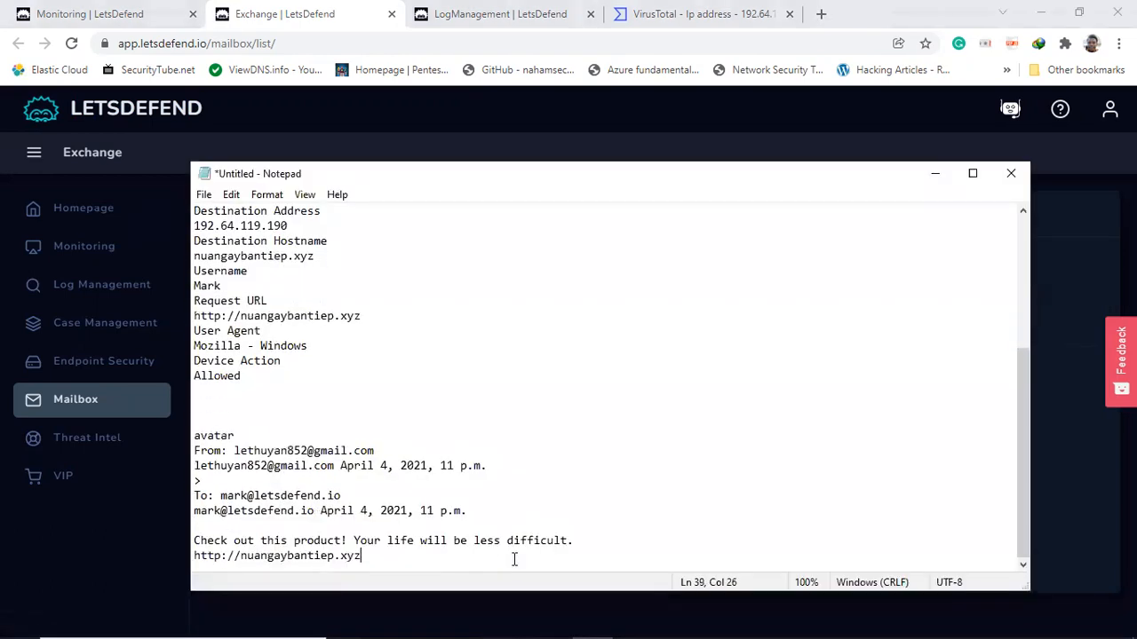
{"action": "left_click", "coordinate": [1054, 330]}
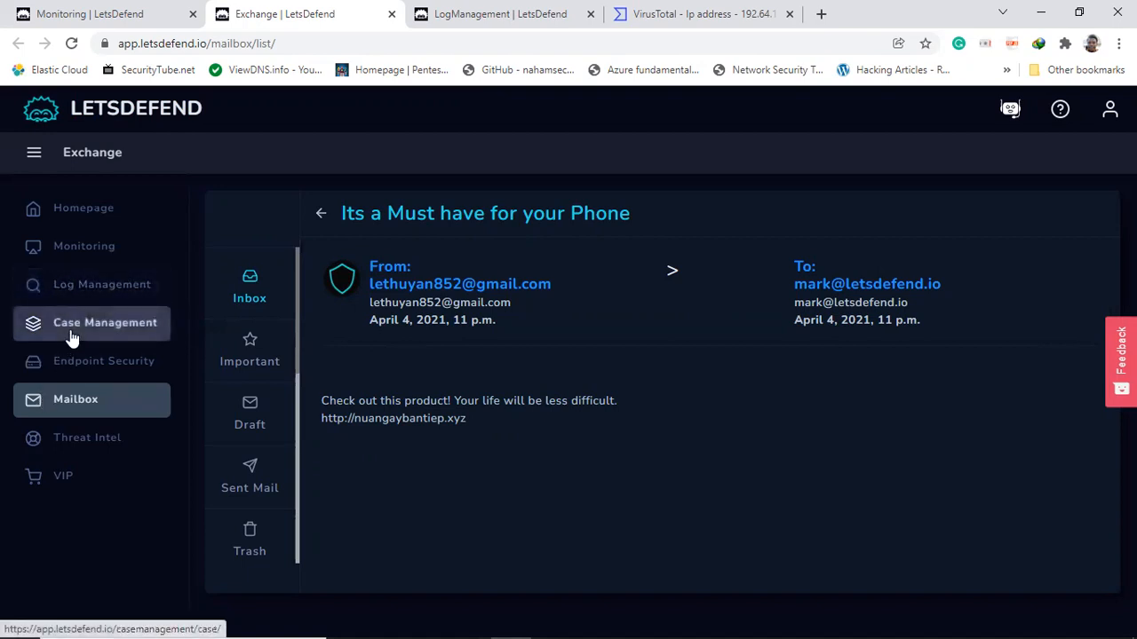
Step: Return to LetsDefend Monitoring, take ownership of the SOC141 - Phishing URL Detected alert (EventID 88) and dismiss the free plan notice
{"action": "left_click", "coordinate": [100, 13]}
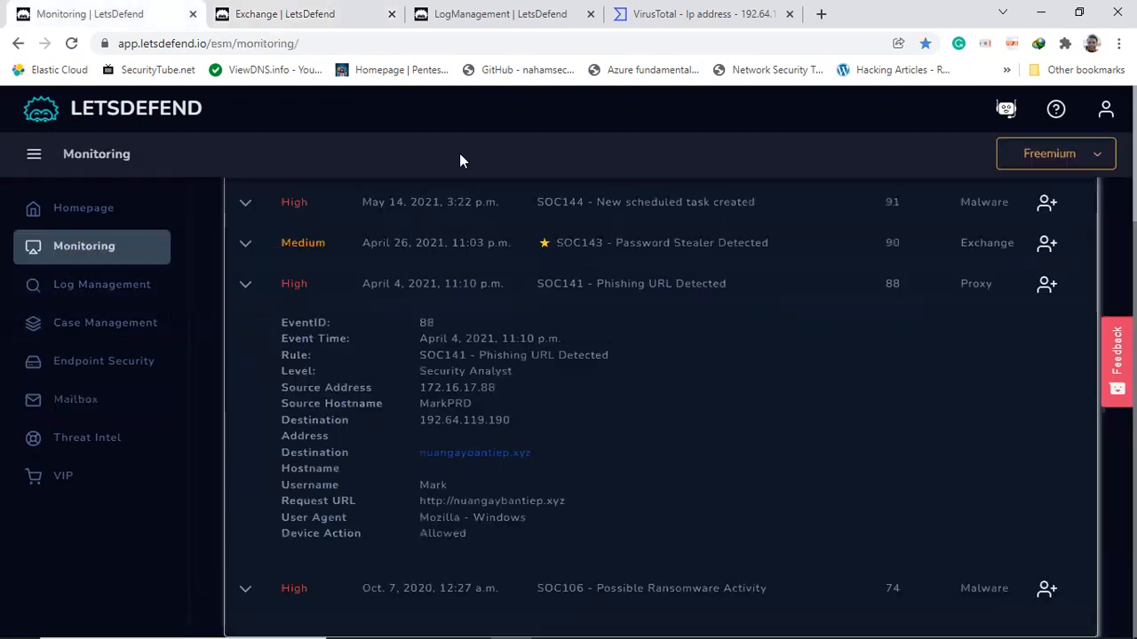
{"action": "left_click", "coordinate": [1047, 291]}
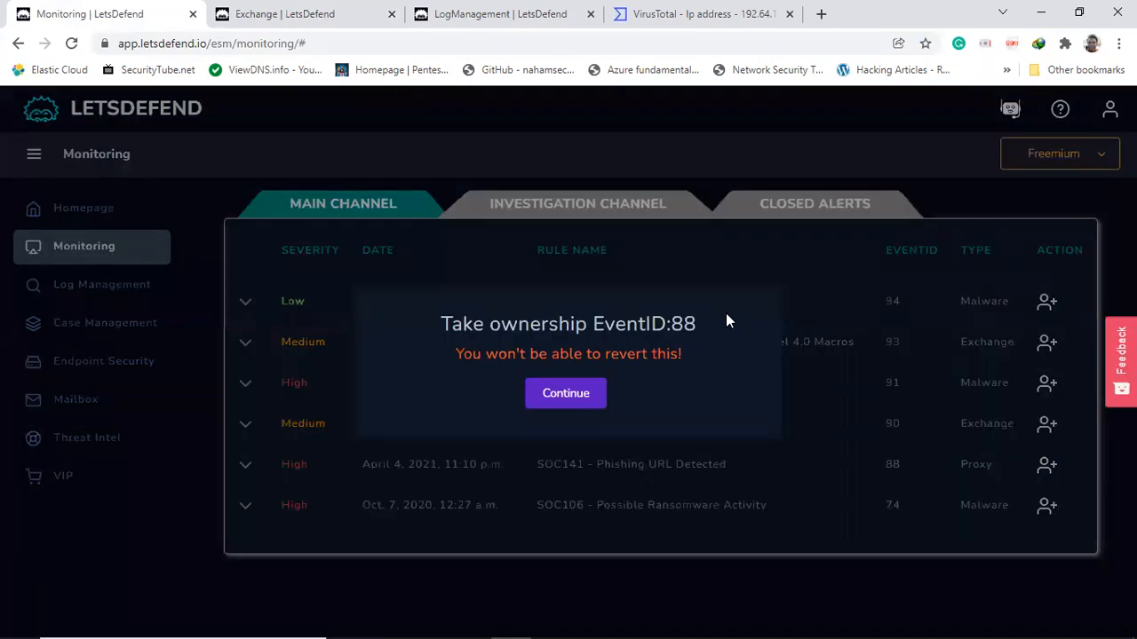
{"action": "left_click", "coordinate": [560, 393]}
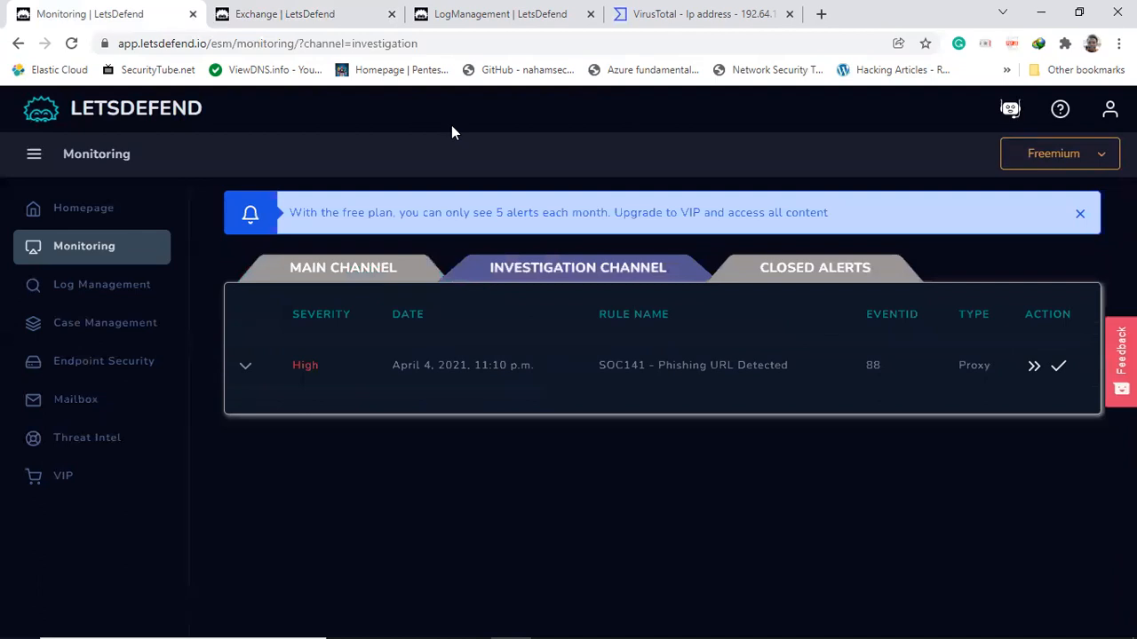
{"action": "left_click", "coordinate": [1080, 214]}
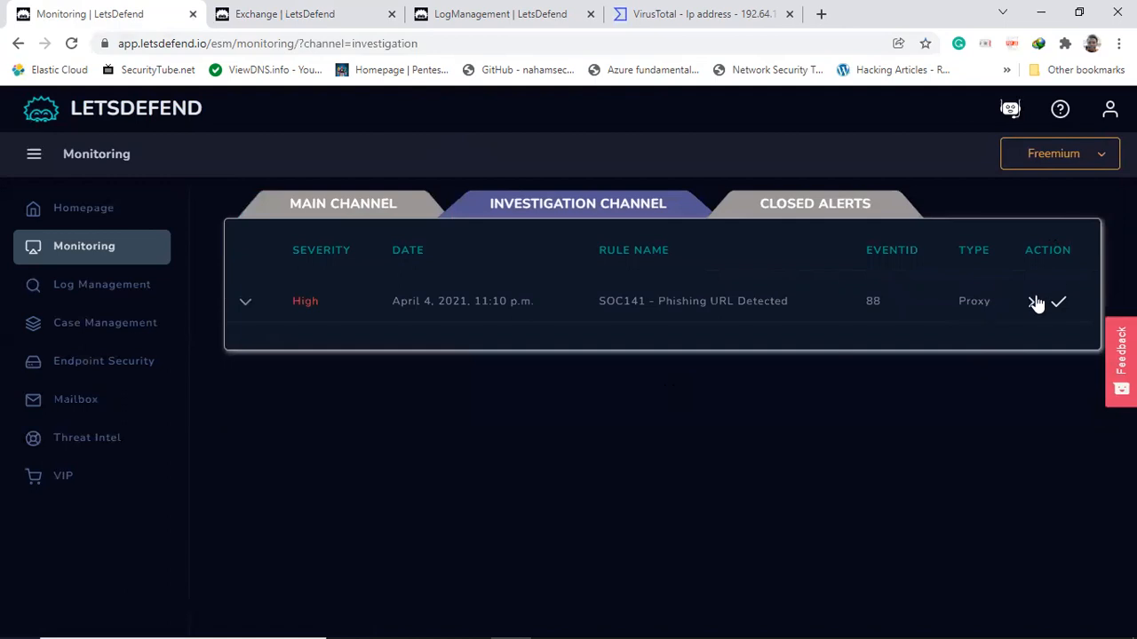
Step: Expand the SOC141 alert's details in the investigation channel and create a case for EventID 88
{"action": "left_click", "coordinate": [248, 309]}
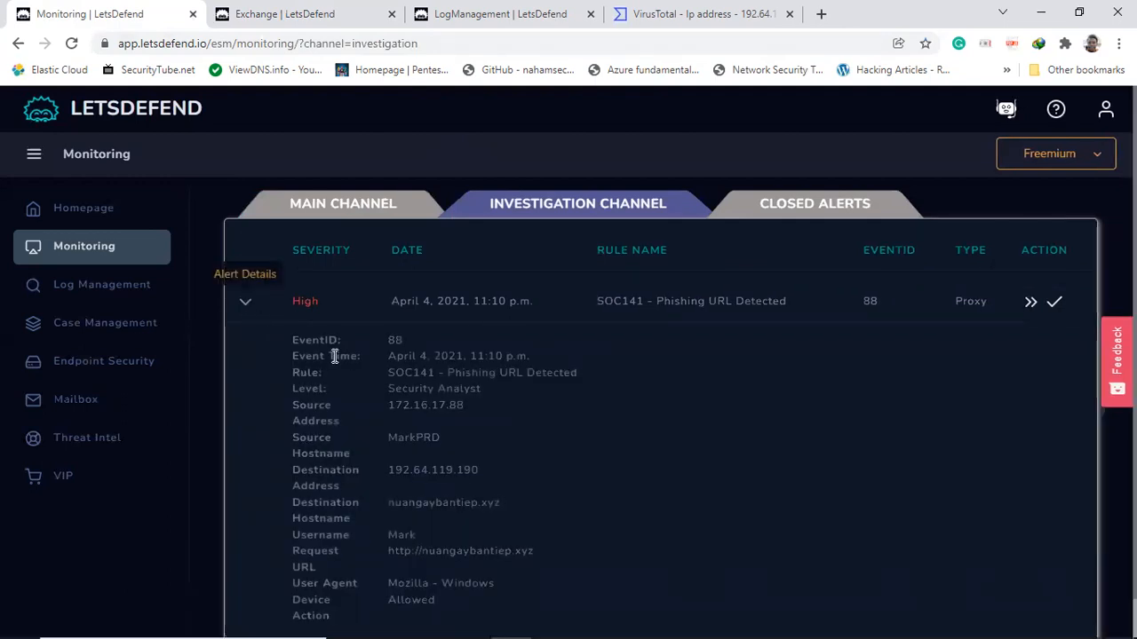
{"action": "left_click", "coordinate": [1030, 304]}
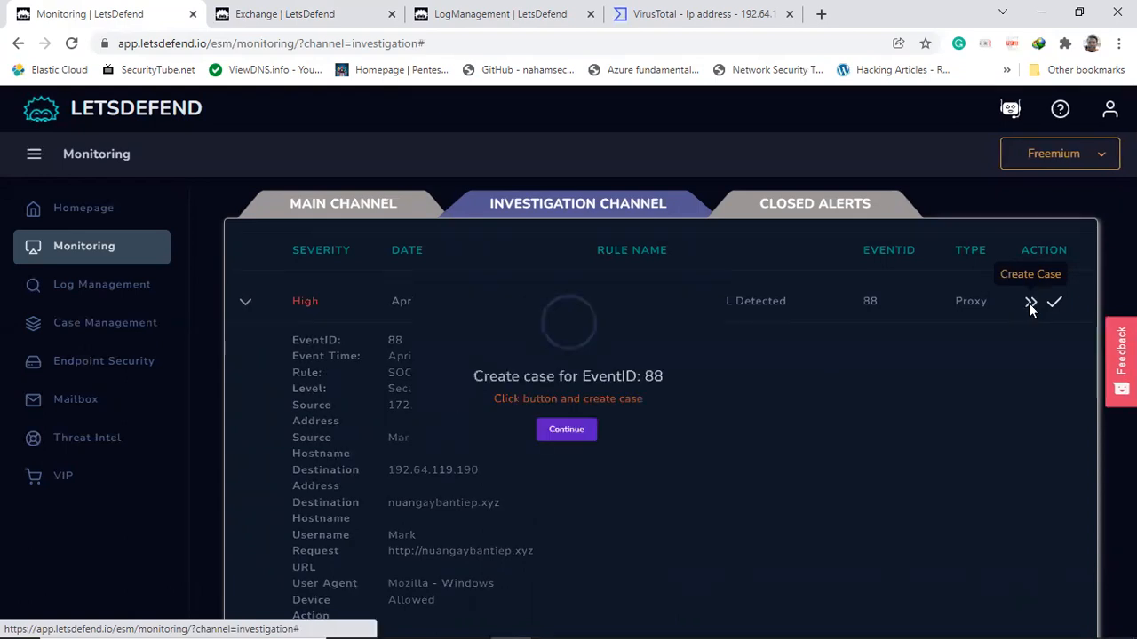
{"action": "left_click", "coordinate": [556, 453]}
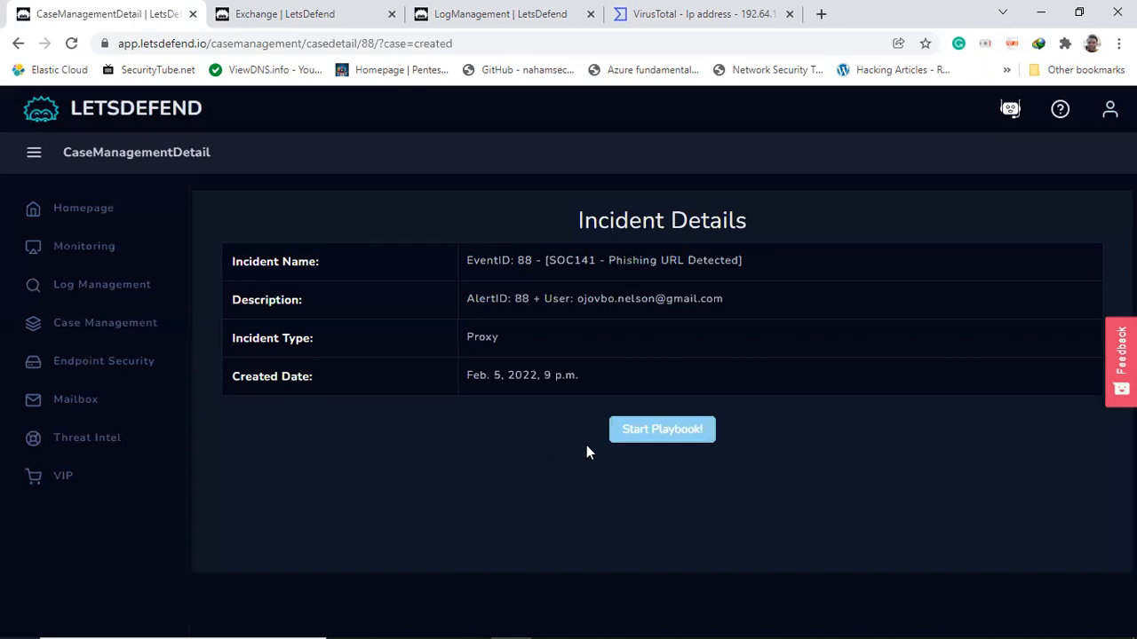
Step: Start the incident playbook and advance past Collection Data and Search Log to the Analyze URL Address stage
{"action": "left_click", "coordinate": [662, 430]}
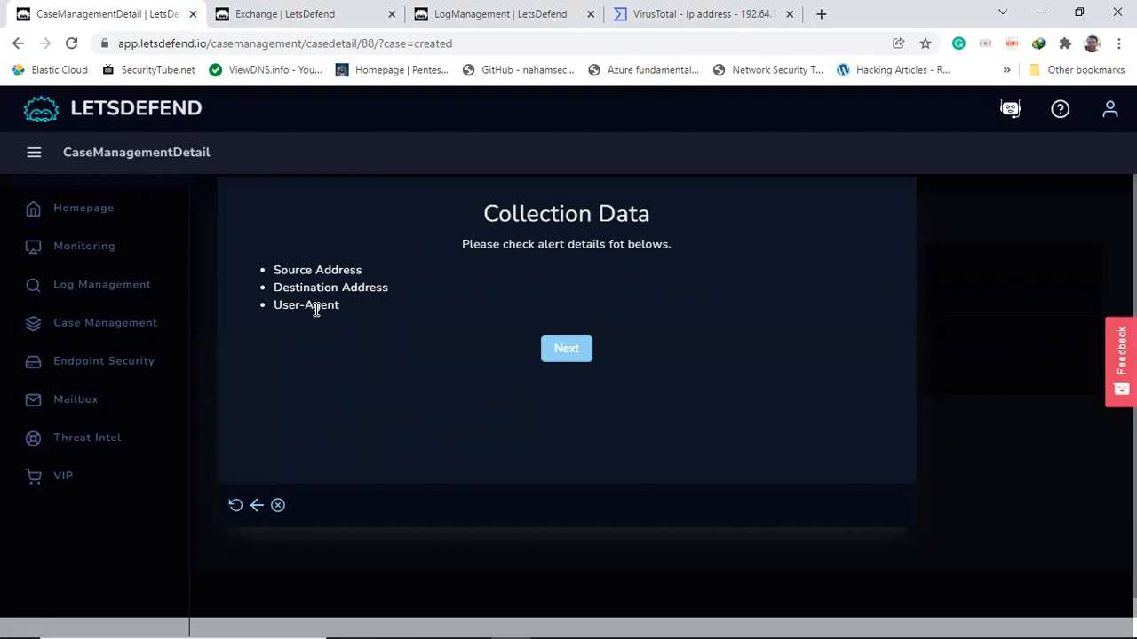
{"action": "left_click", "coordinate": [566, 348]}
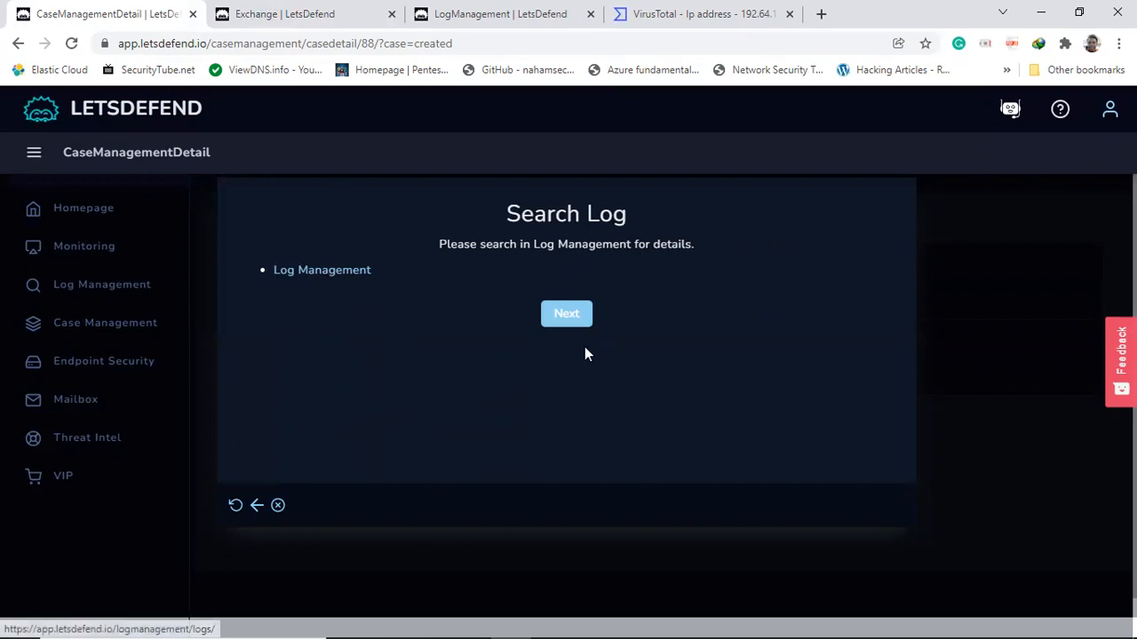
{"action": "left_click", "coordinate": [567, 315]}
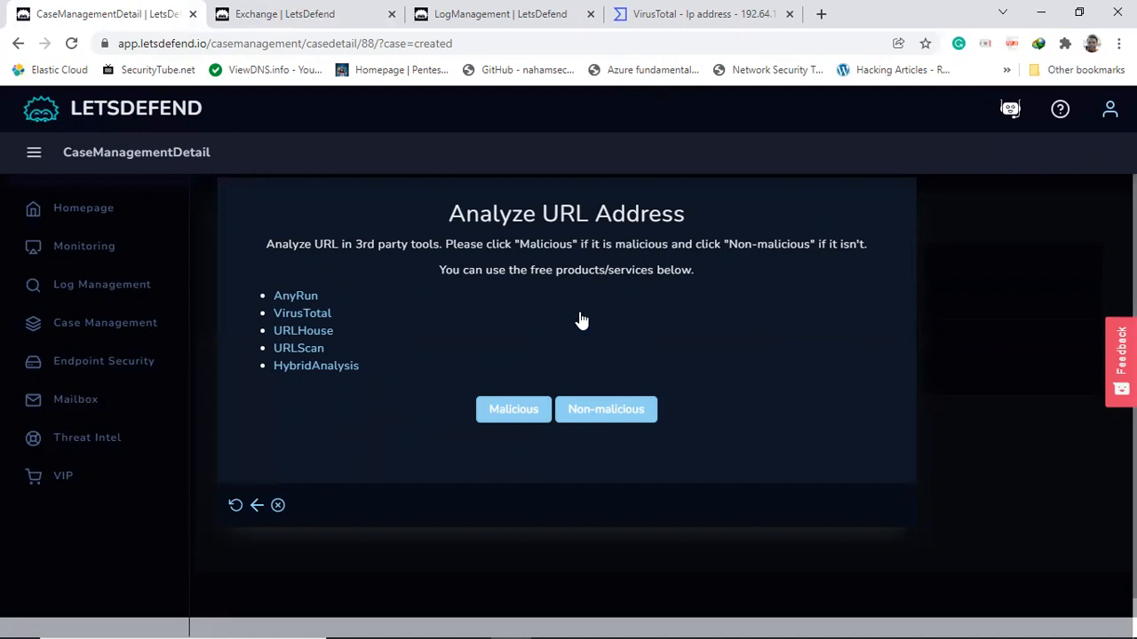
Step: Open the playbook's HybridAnalysis link in a new tab, select the destination address 192.64.119.190 in Notepad and switch to Hybrid Analysis
{"action": "right_click", "coordinate": [316, 368]}
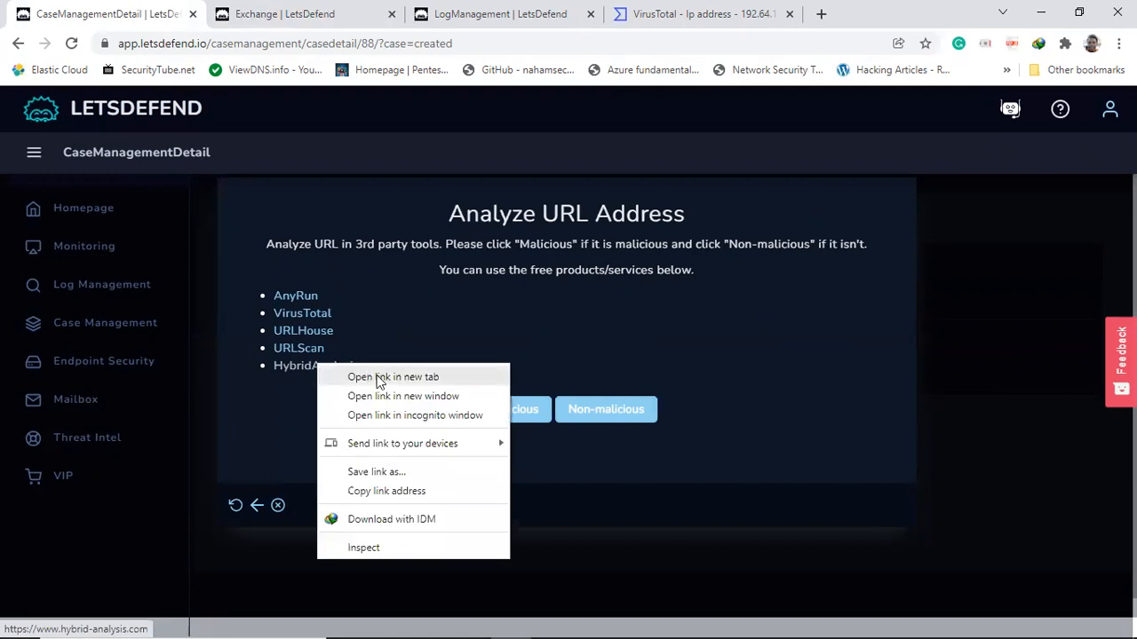
{"action": "left_click", "coordinate": [394, 378]}
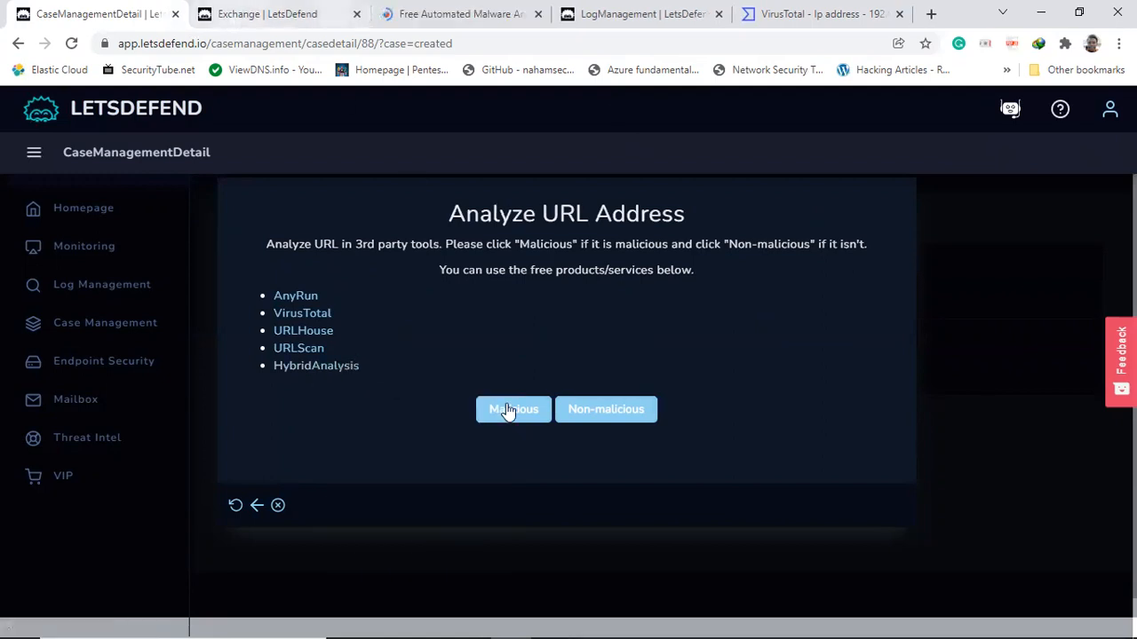
{"action": "left_click", "coordinate": [597, 623]}
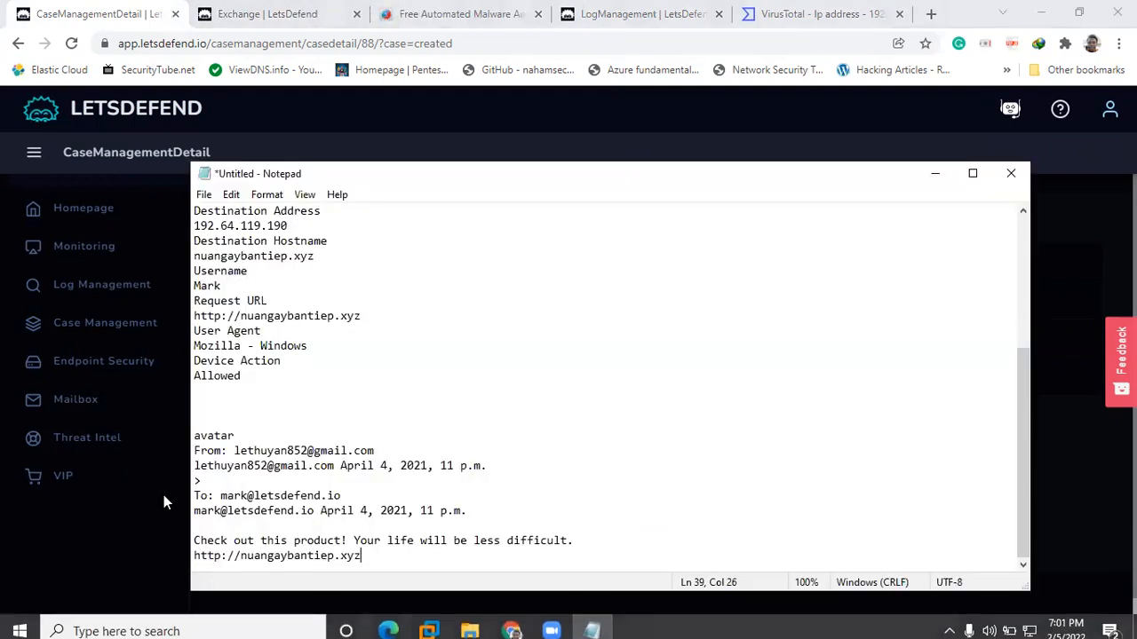
{"action": "left_click", "coordinate": [288, 226]}
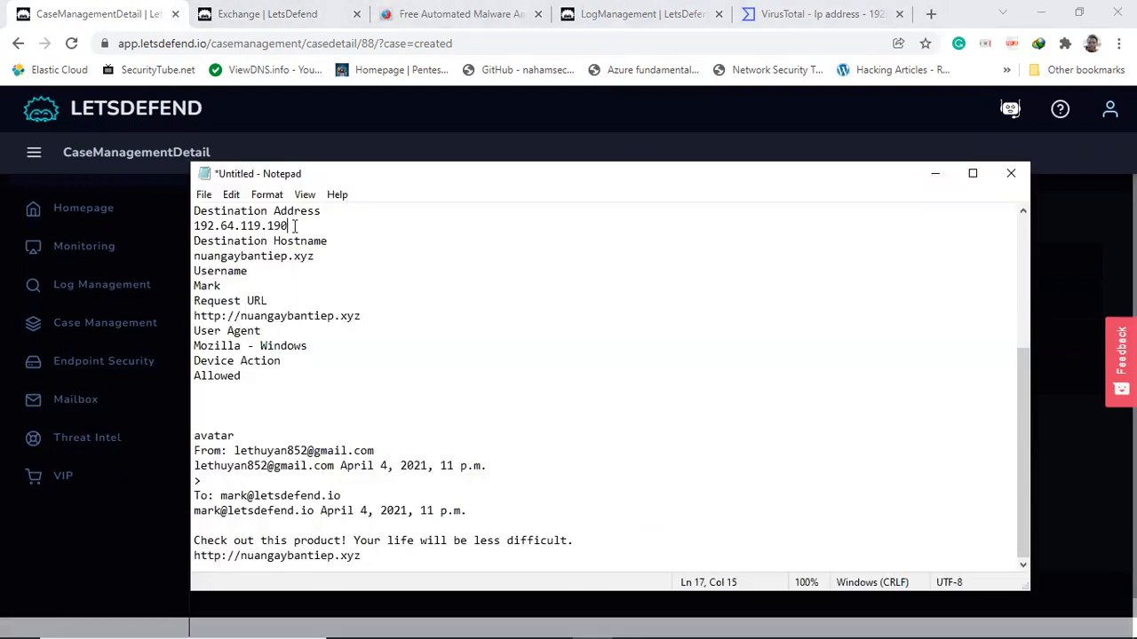
{"action": "left_click", "coordinate": [179, 230], "text": "shift"}
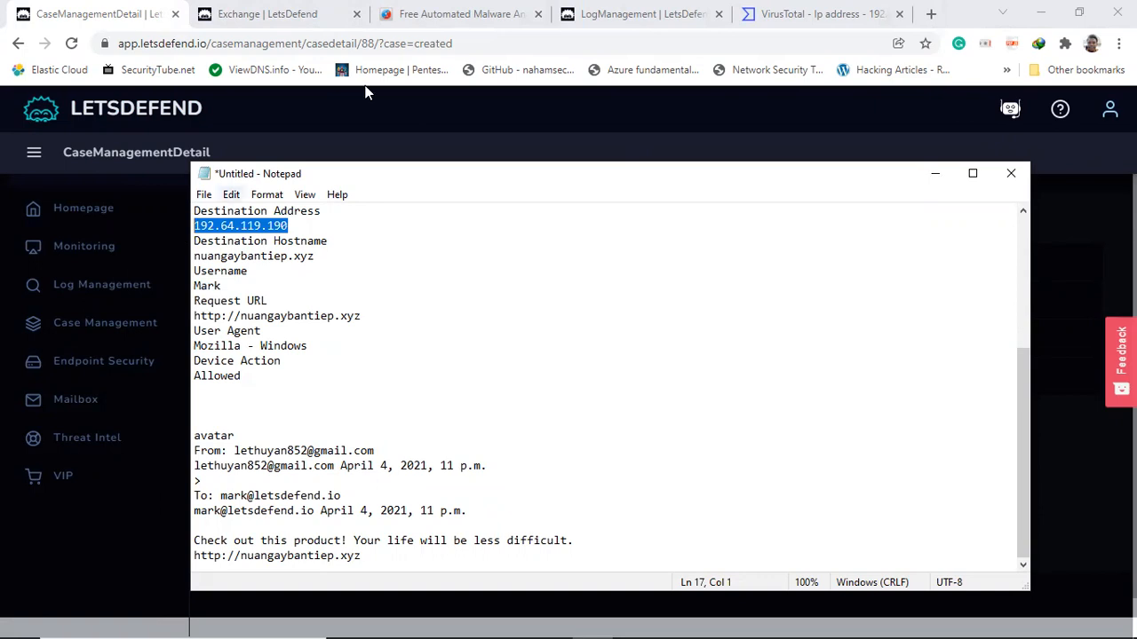
{"action": "left_click", "coordinate": [411, 29]}
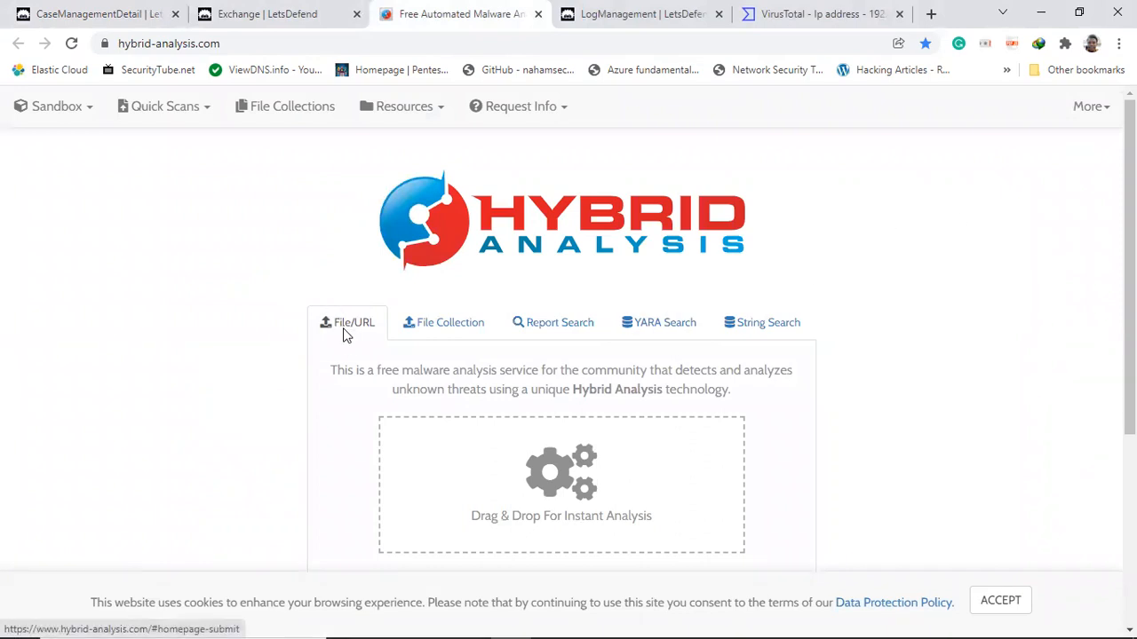
{"action": "left_click", "coordinate": [444, 325]}
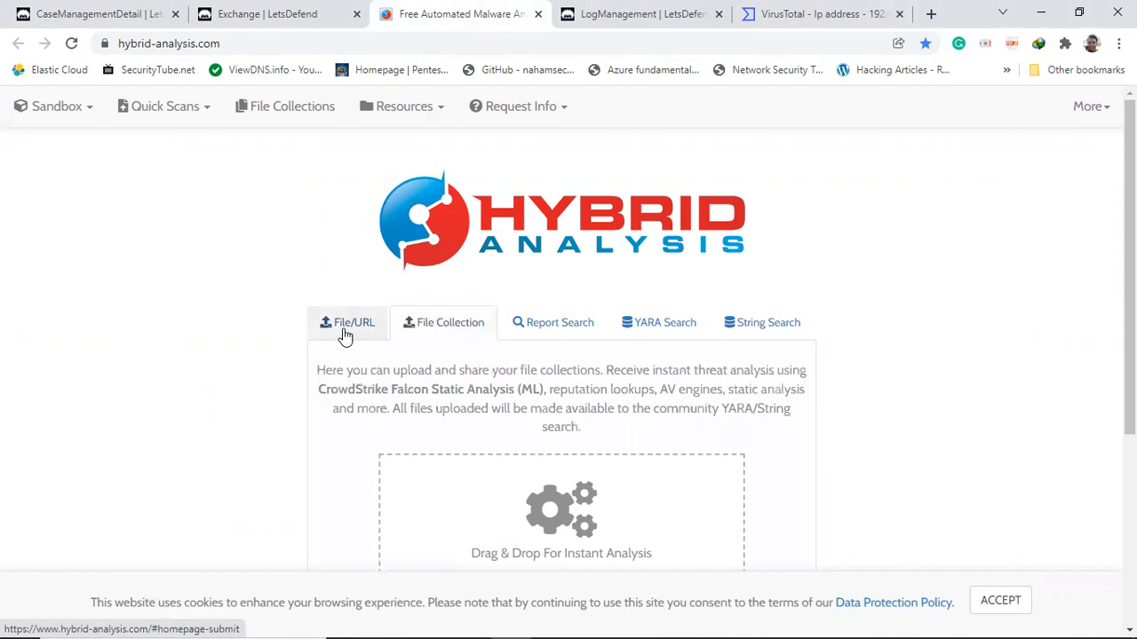
{"action": "left_click", "coordinate": [343, 331]}
{"action": "scroll", "coordinate": [557, 459], "scroll_direction": "down", "scroll_amount": 3}
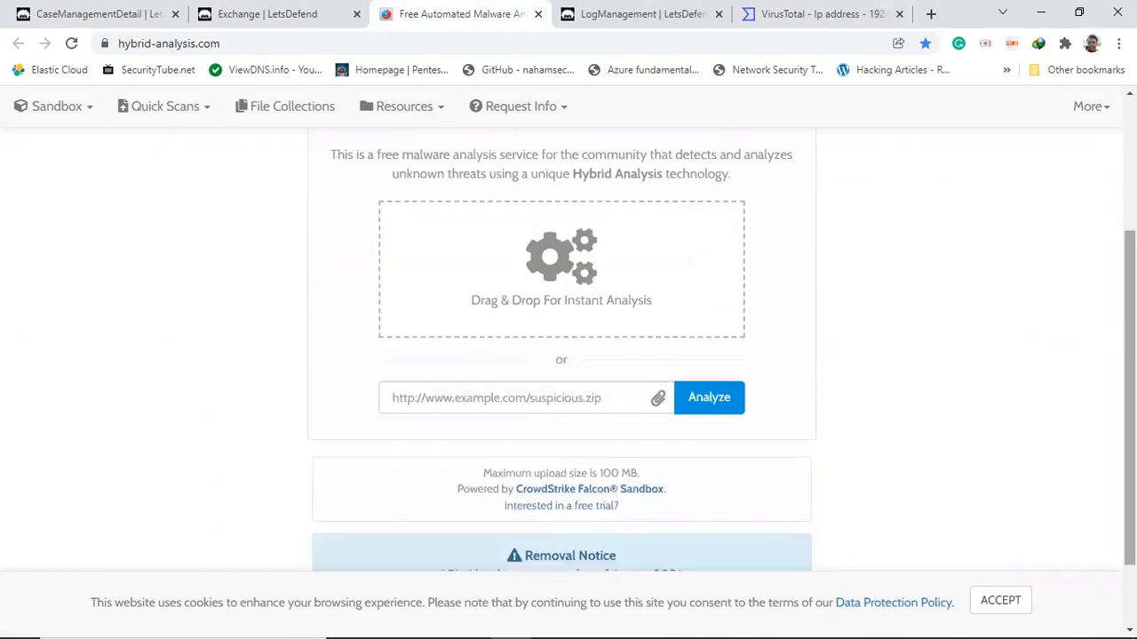
{"action": "scroll", "coordinate": [670, 383], "scroll_direction": "up", "scroll_amount": 1}
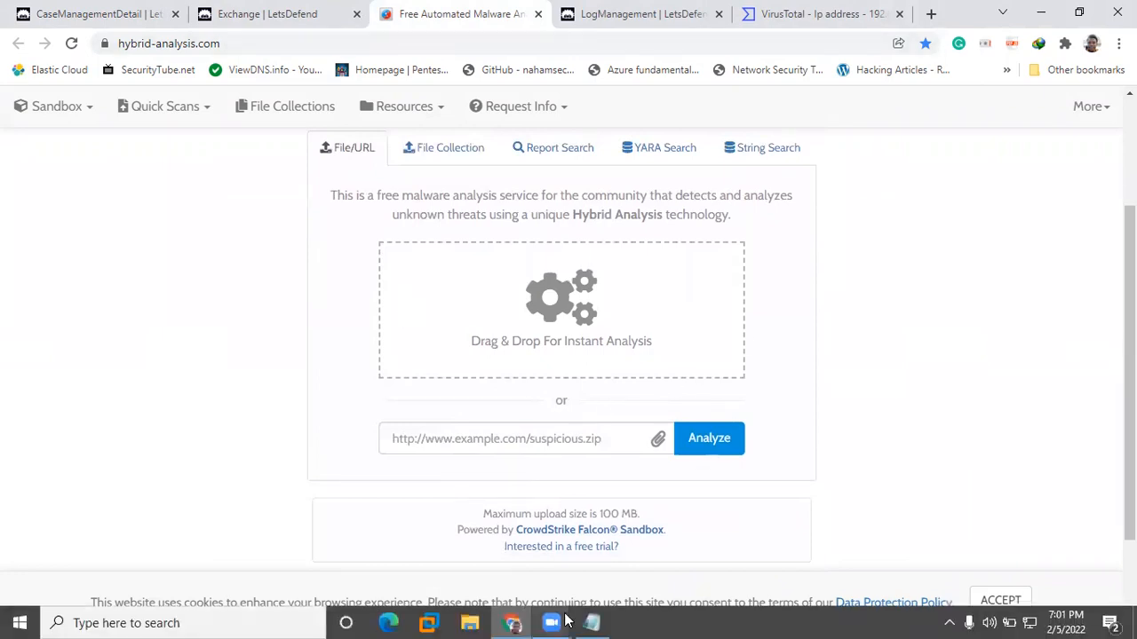
{"action": "left_click", "coordinate": [589, 621]}
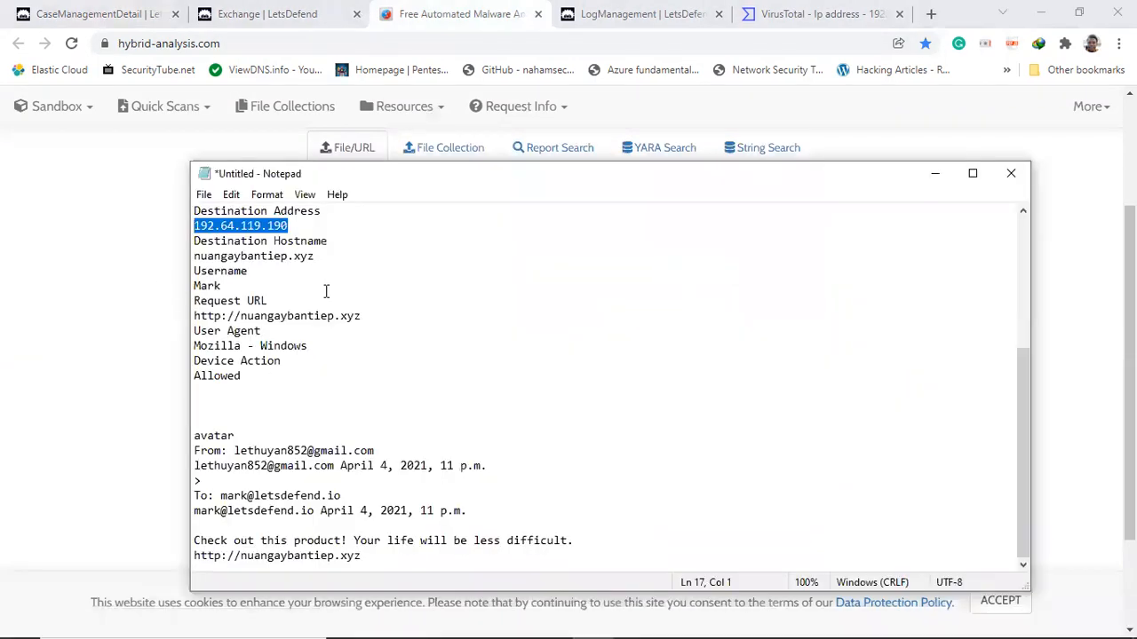
{"action": "left_click_drag", "start_coordinate": [364, 557], "coordinate": [183, 570]}
{"action": "key", "text": "ctrl+c"}
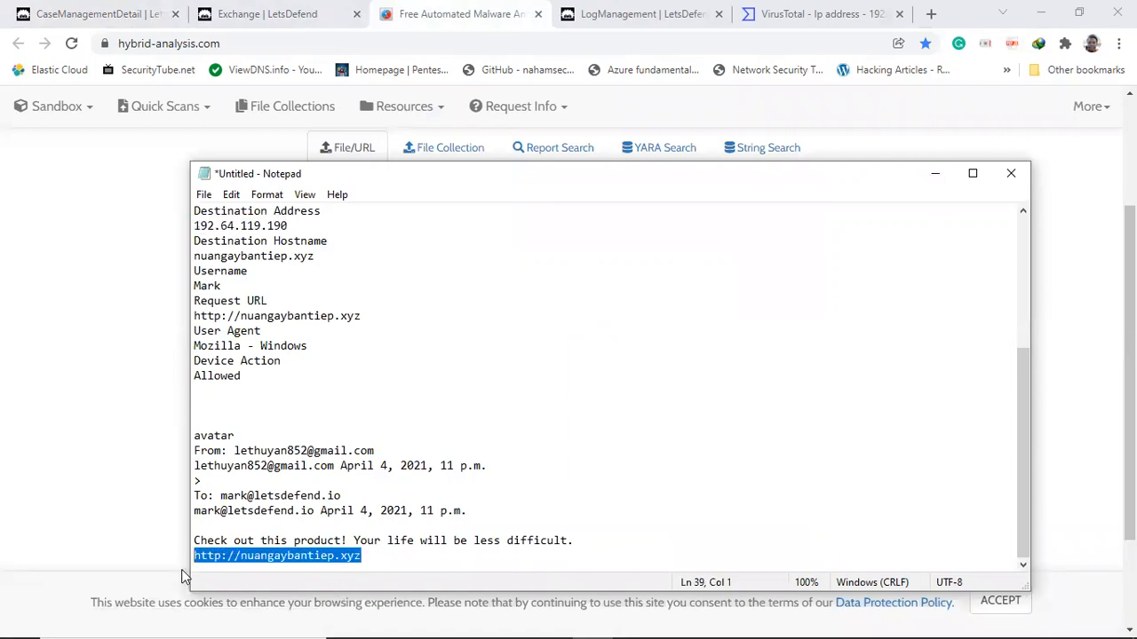
{"action": "left_click", "coordinate": [143, 471]}
{"action": "left_click", "coordinate": [449, 436]}
{"action": "key", "text": "ctrl+v"}
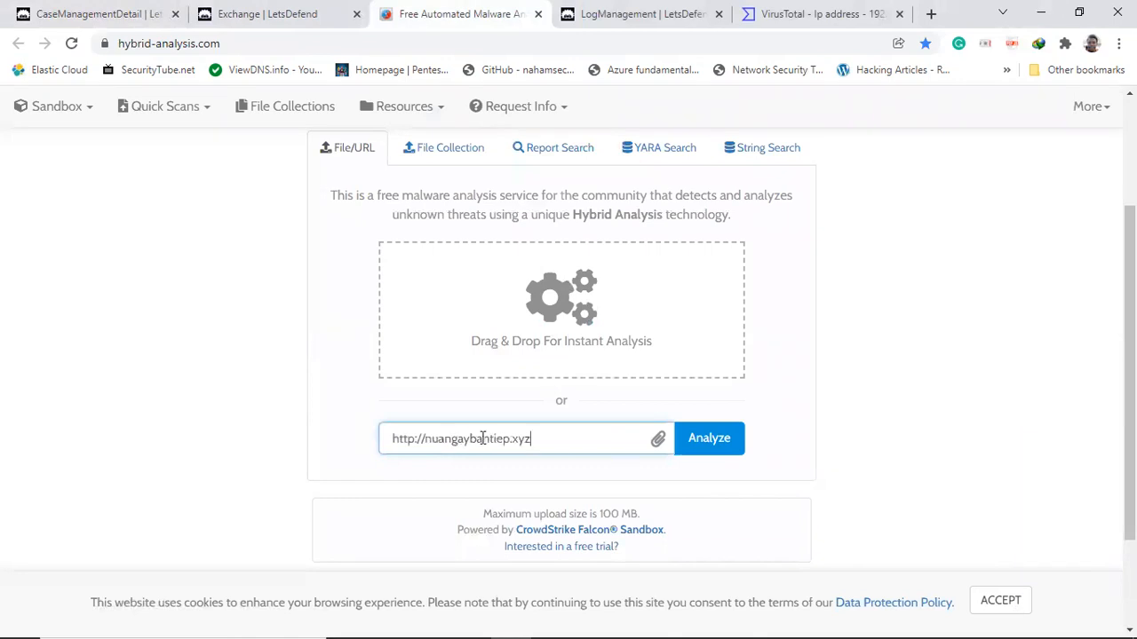
{"action": "left_click", "coordinate": [717, 441]}
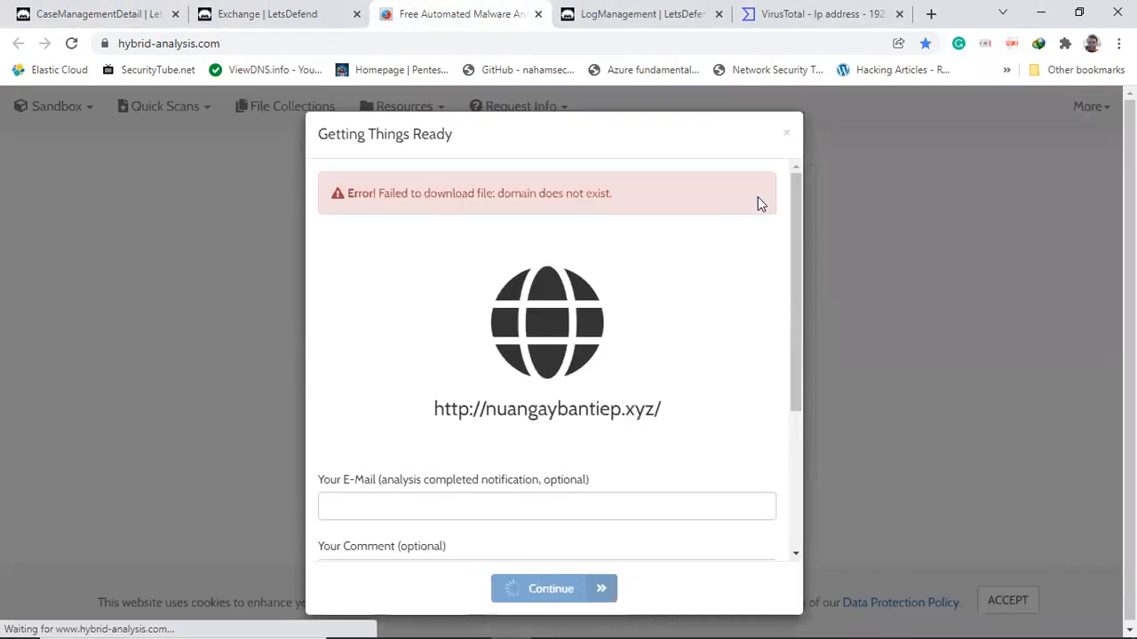
{"action": "left_click", "coordinate": [788, 138]}
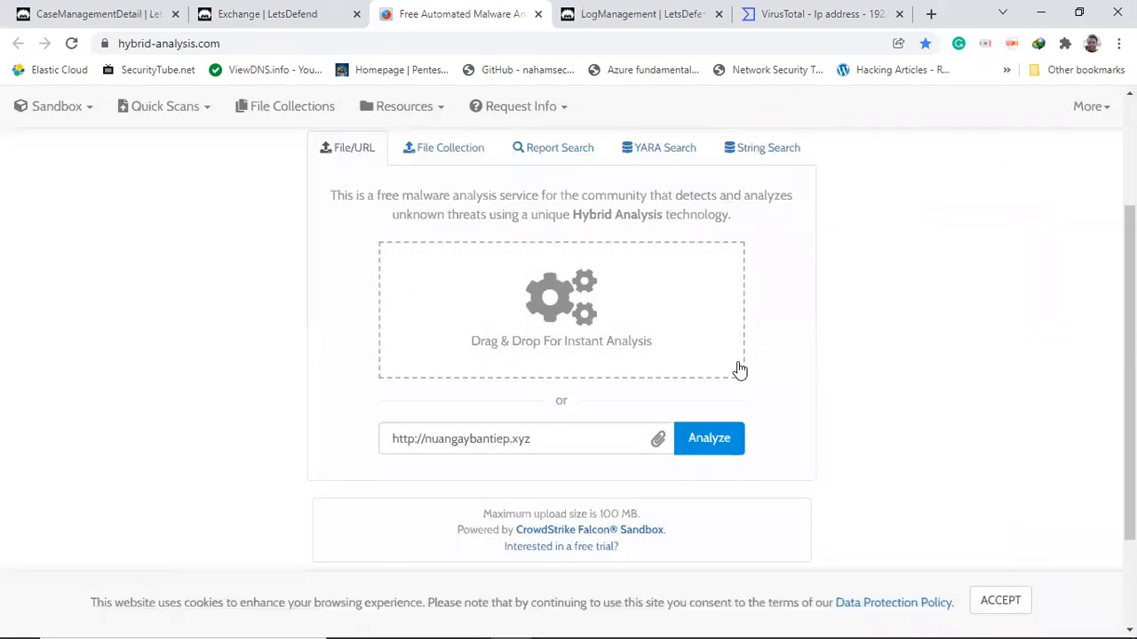
Step: Open Hybrid Analysis's list of latest quick scan URL submissions
{"action": "scroll", "coordinate": [562, 355], "scroll_direction": "up", "scroll_amount": 2}
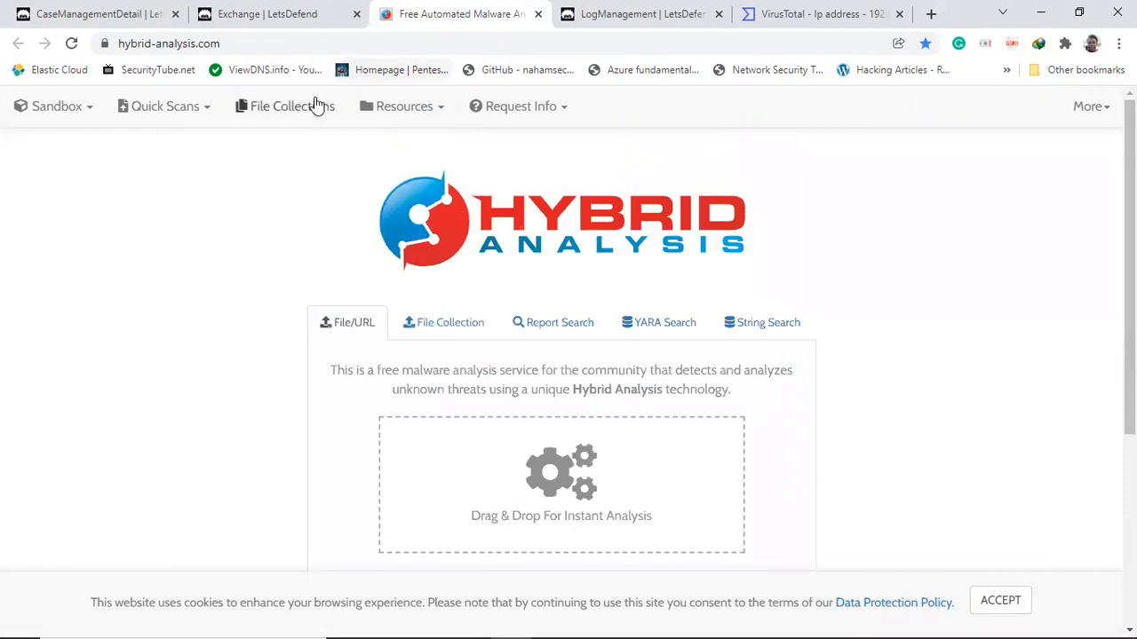
{"action": "left_click", "coordinate": [178, 110]}
{"action": "left_click", "coordinate": [146, 166]}
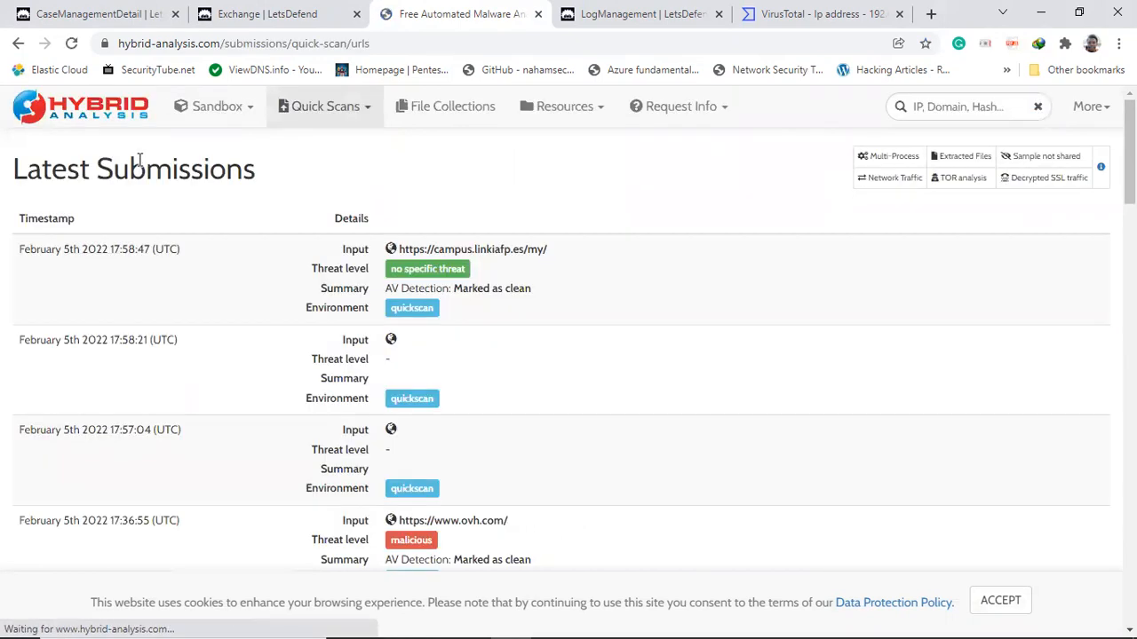
Step: Copy the destination address 192.64.119.190 from Notepad, search Hybrid Analysis for it and log in with the prefilled credentials
{"action": "left_click", "coordinate": [954, 107]}
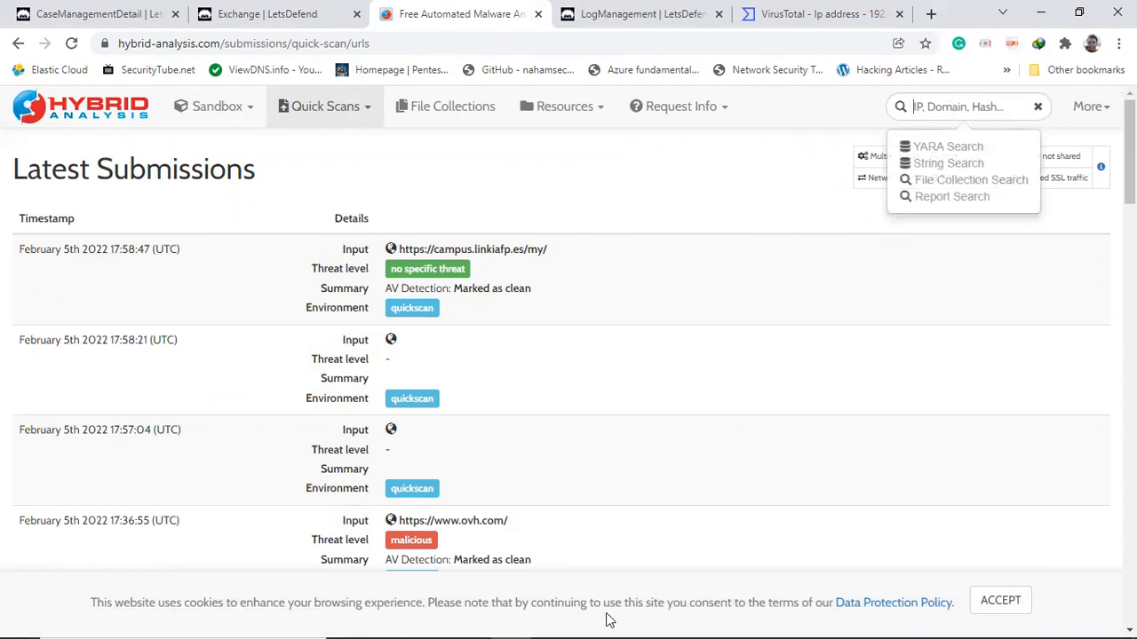
{"action": "mouse_move", "coordinate": [552, 622]}
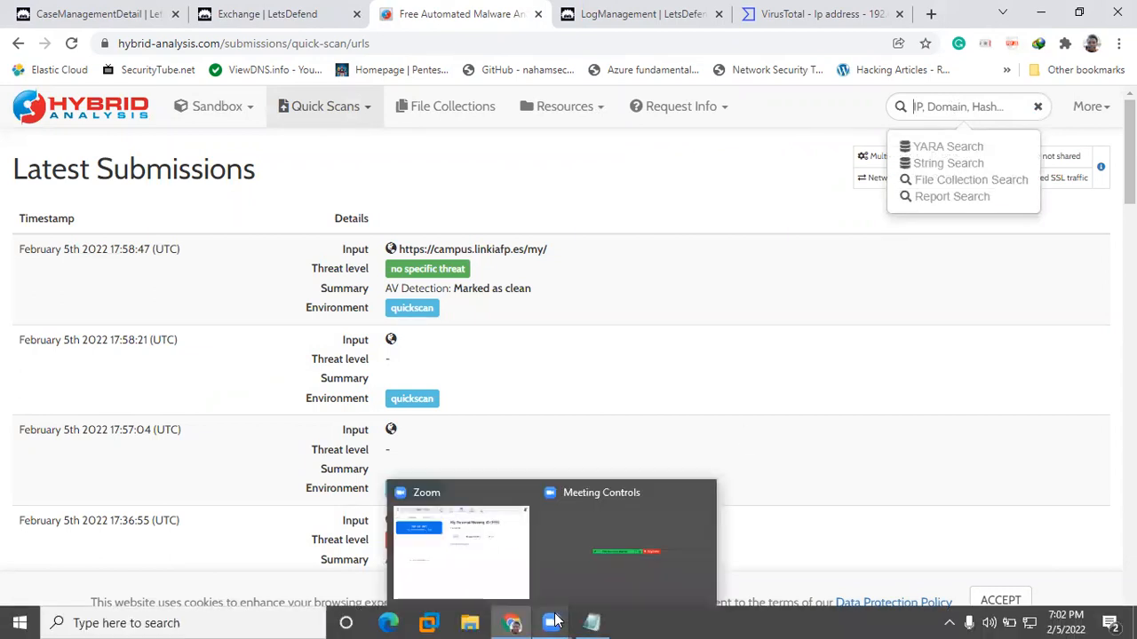
{"action": "left_click", "coordinate": [591, 623]}
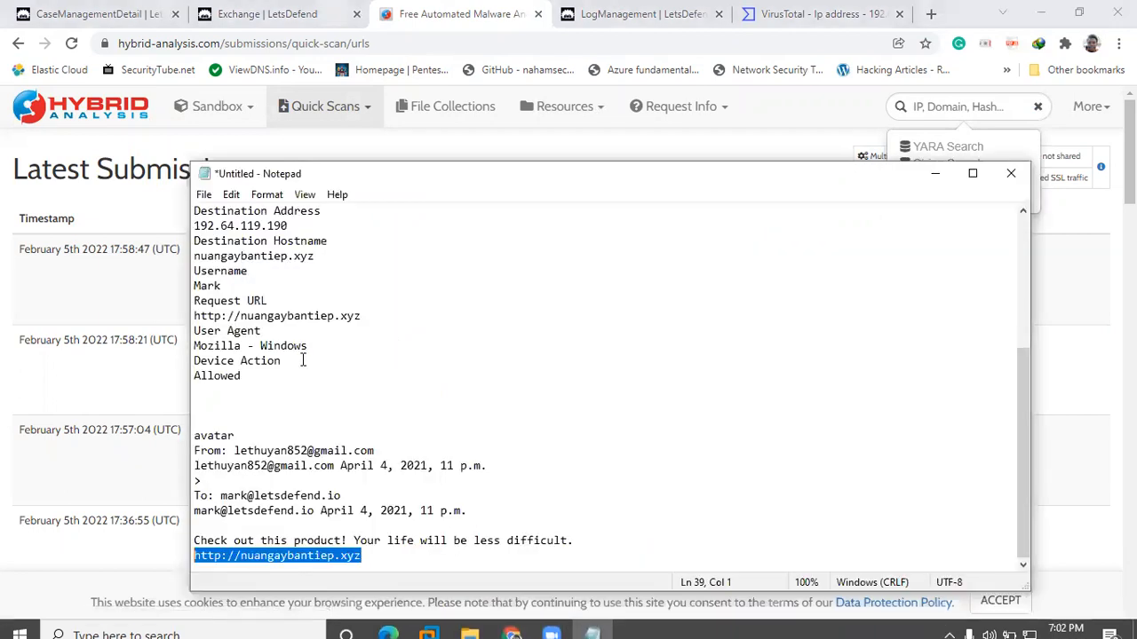
{"action": "left_click_drag", "start_coordinate": [302, 226], "coordinate": [171, 229]}
{"action": "key", "text": "ctrl+c"}
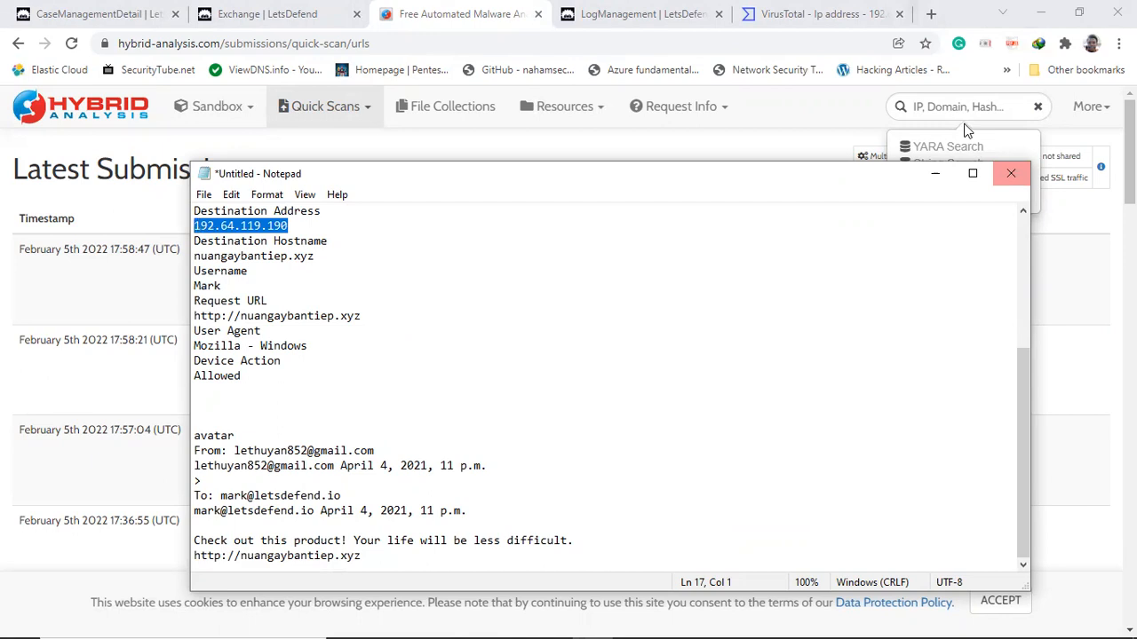
{"action": "left_click", "coordinate": [968, 108]}
{"action": "key", "text": "ctrl+v"}
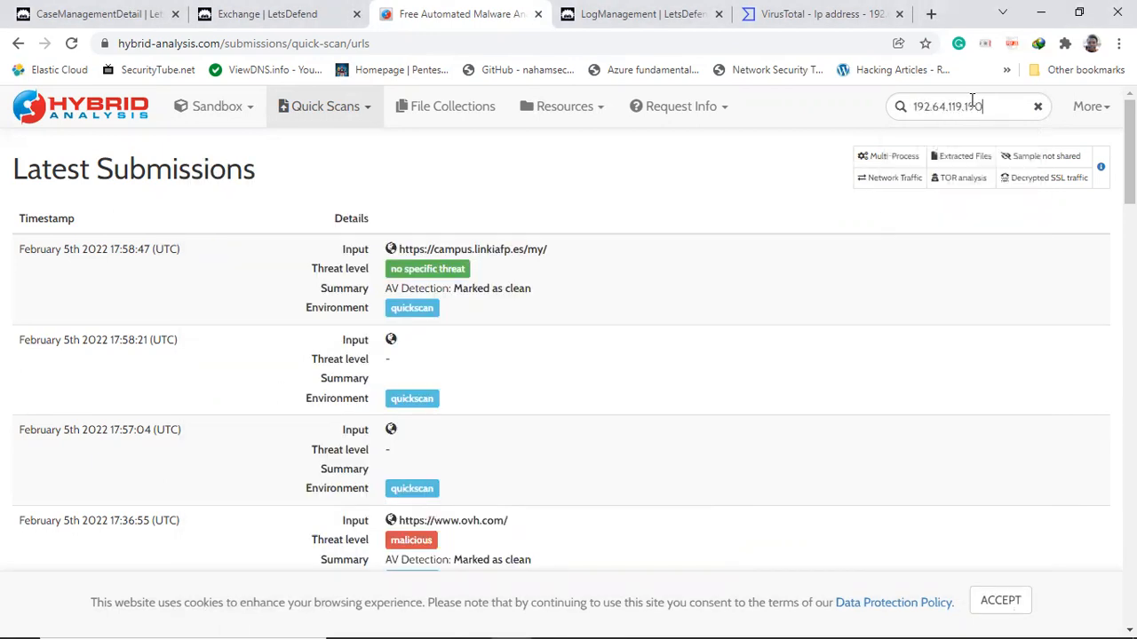
{"action": "key", "text": "Return"}
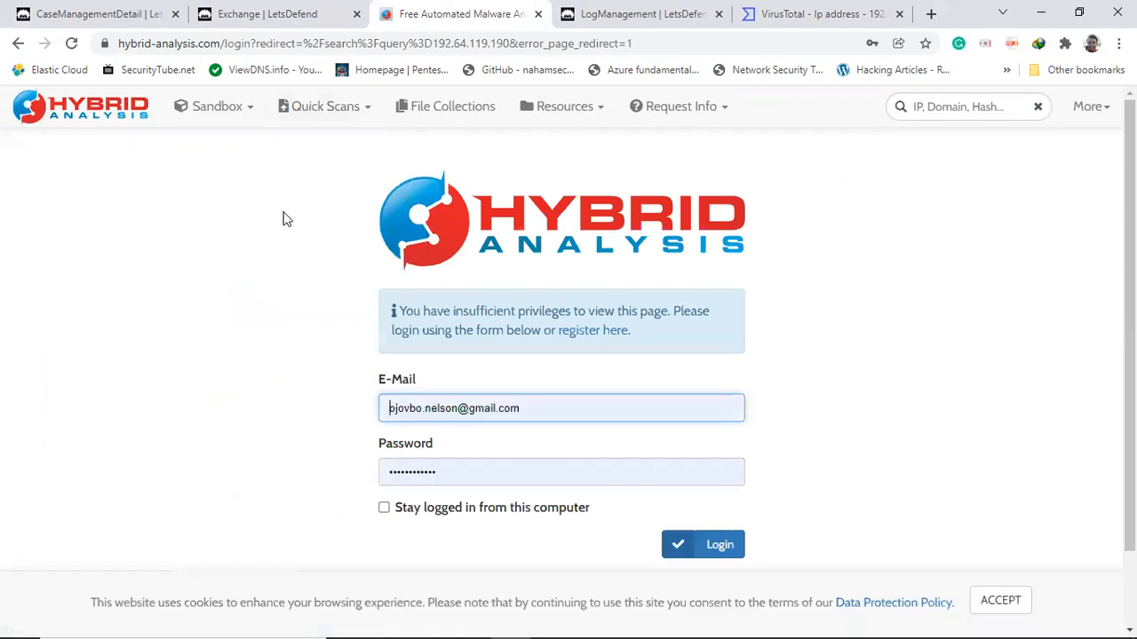
{"action": "left_click", "coordinate": [720, 545]}
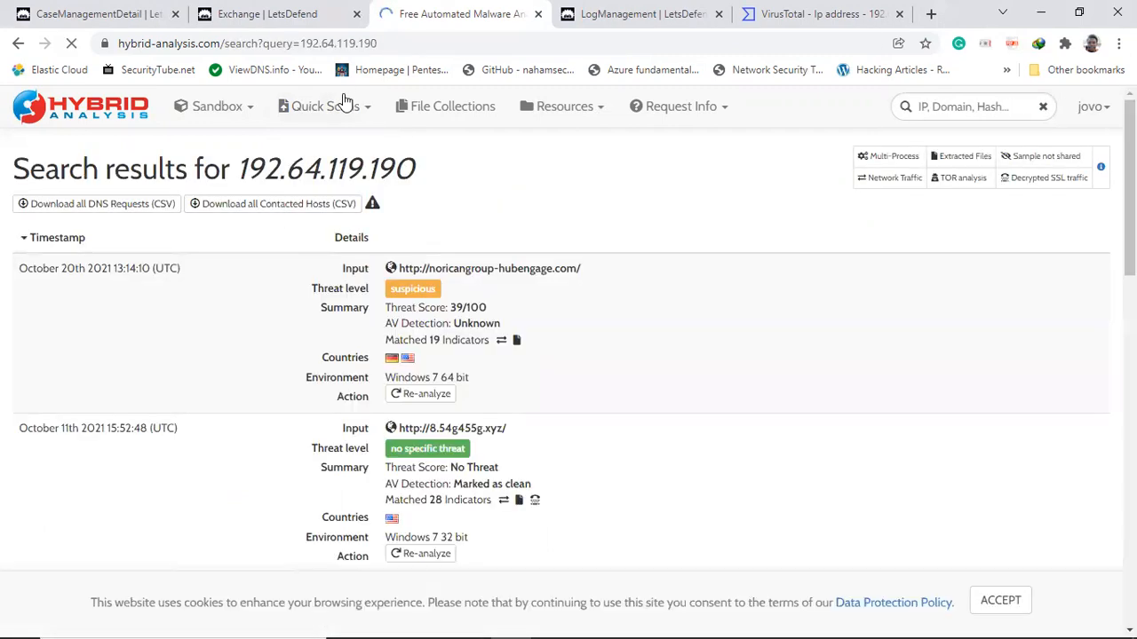
{"action": "left_click", "coordinate": [343, 106]}
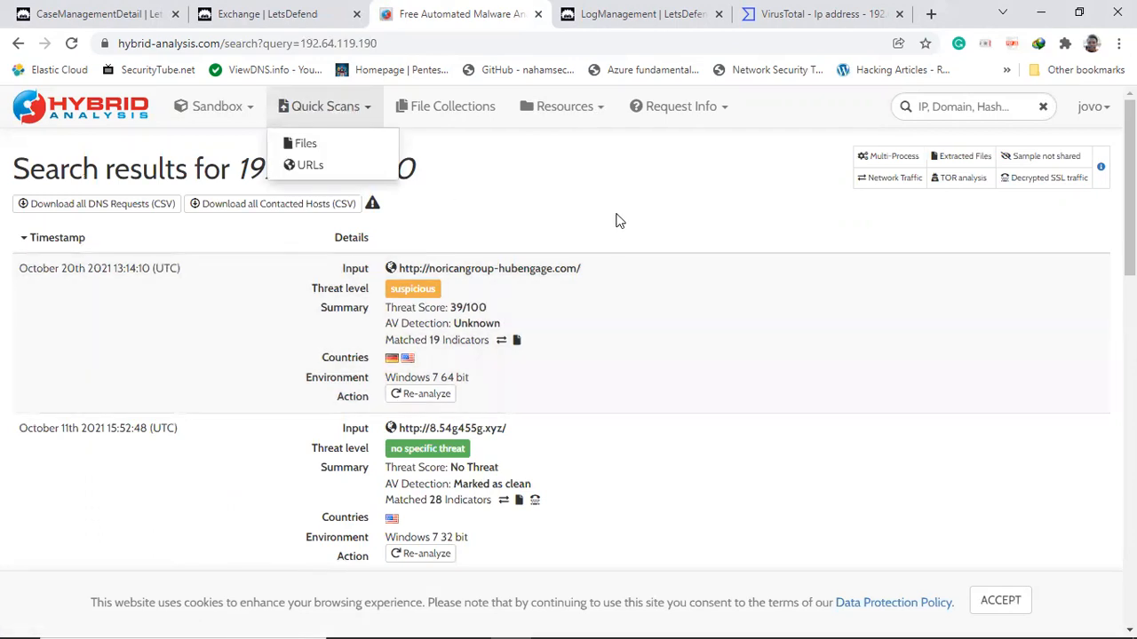
{"action": "left_click", "coordinate": [622, 211]}
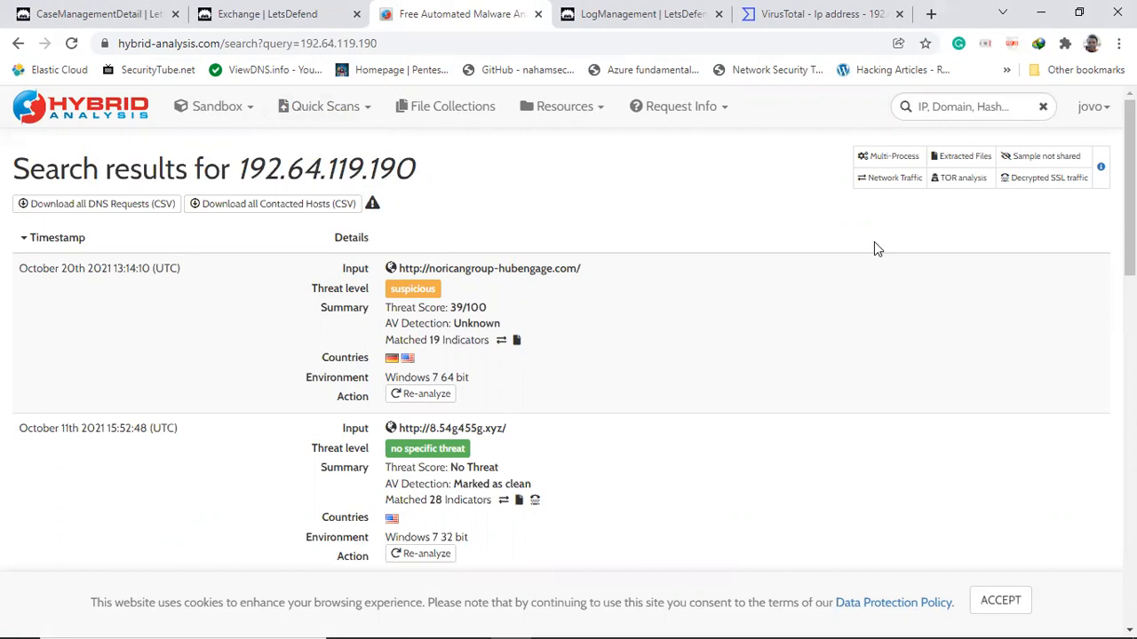
Step: Examine the Hybrid Analysis search results for 192.64.119.190, comparing the threat levels and scores of the listed submissions
{"action": "scroll", "coordinate": [1126, 213], "scroll_direction": "down", "scroll_amount": 1}
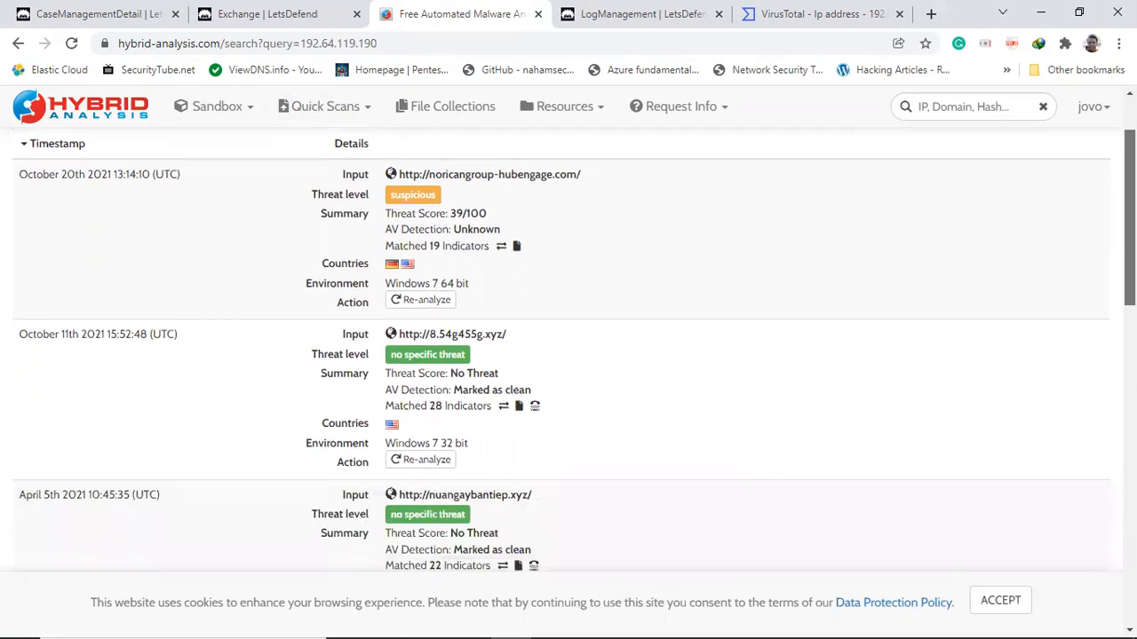
{"action": "scroll", "coordinate": [1126, 213], "scroll_direction": "up", "scroll_amount": 1}
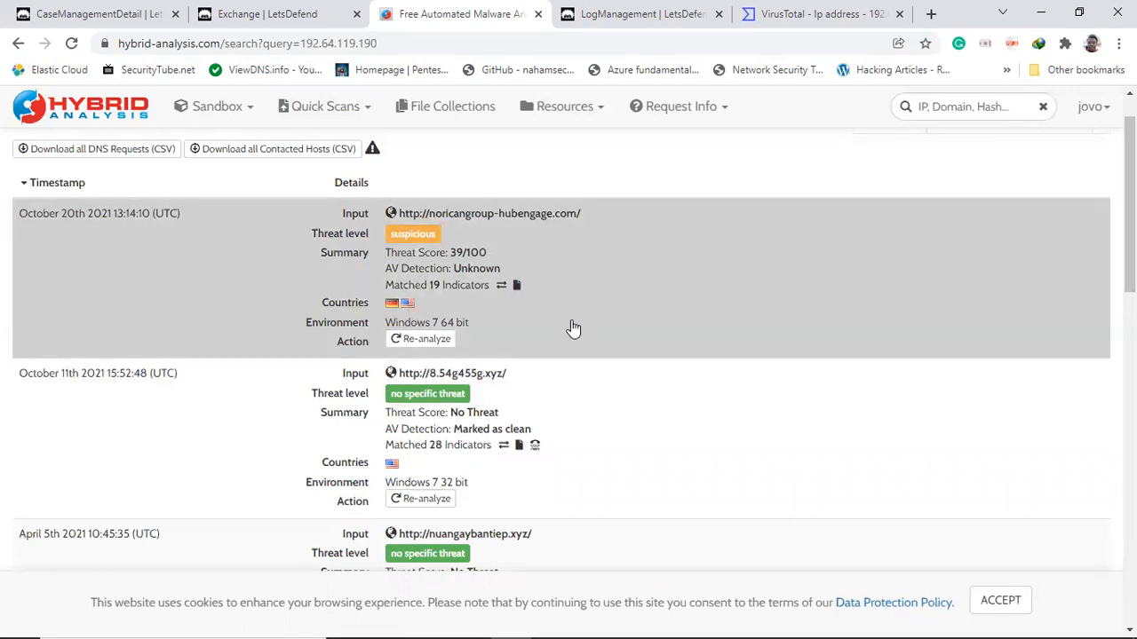
{"action": "scroll", "coordinate": [1129, 222], "scroll_direction": "down", "scroll_amount": 1}
{"action": "scroll", "coordinate": [569, 355], "scroll_direction": "down", "scroll_amount": 1}
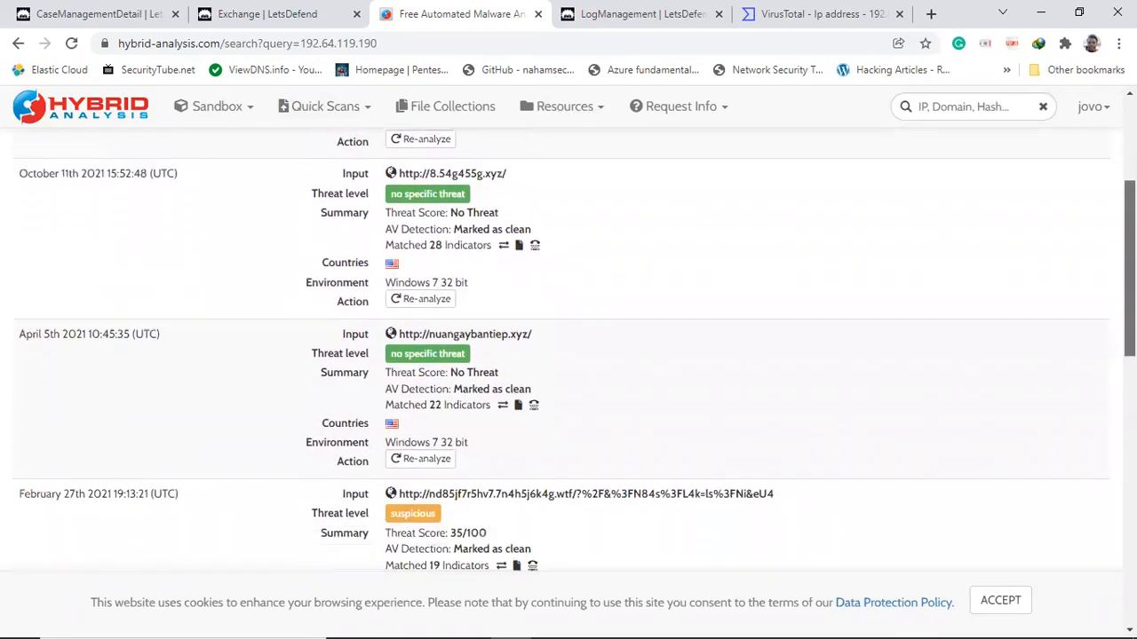
{"action": "scroll", "coordinate": [569, 356], "scroll_direction": "down", "scroll_amount": 3}
{"action": "scroll", "coordinate": [568, 355], "scroll_direction": "up", "scroll_amount": 1}
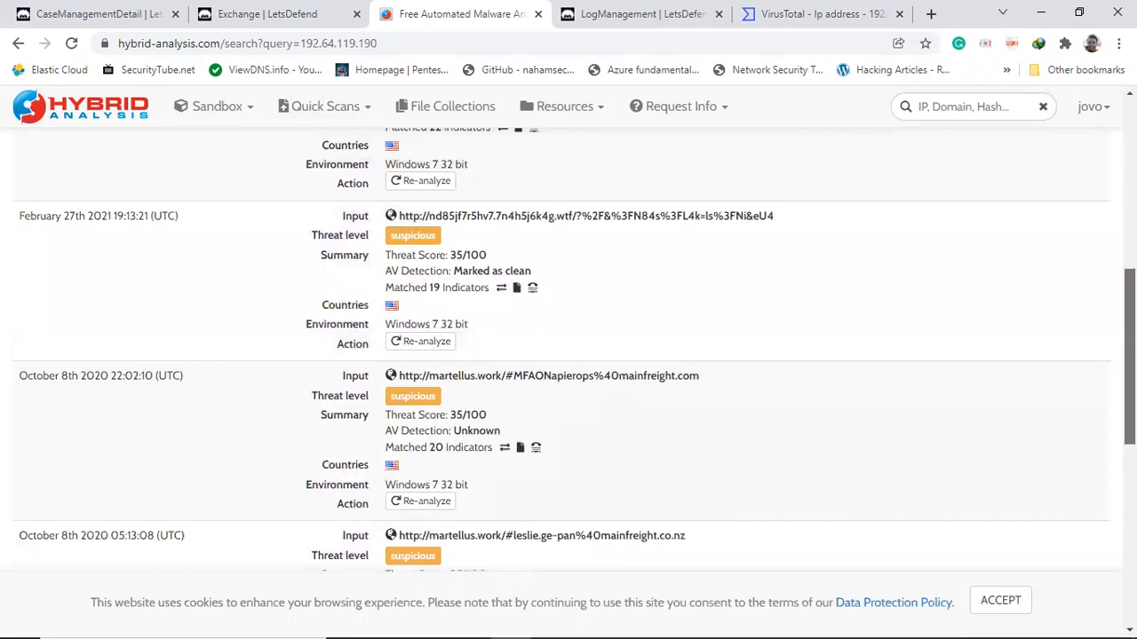
{"action": "scroll", "coordinate": [568, 355], "scroll_direction": "down", "scroll_amount": 1}
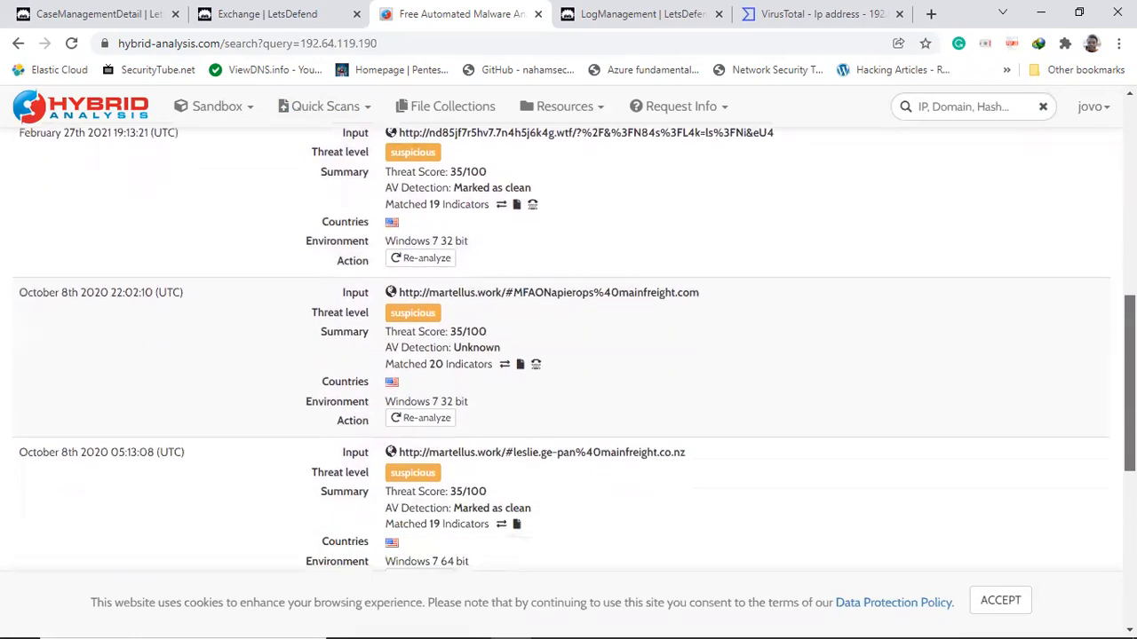
{"action": "scroll", "coordinate": [413, 467], "scroll_direction": "down", "scroll_amount": 4}
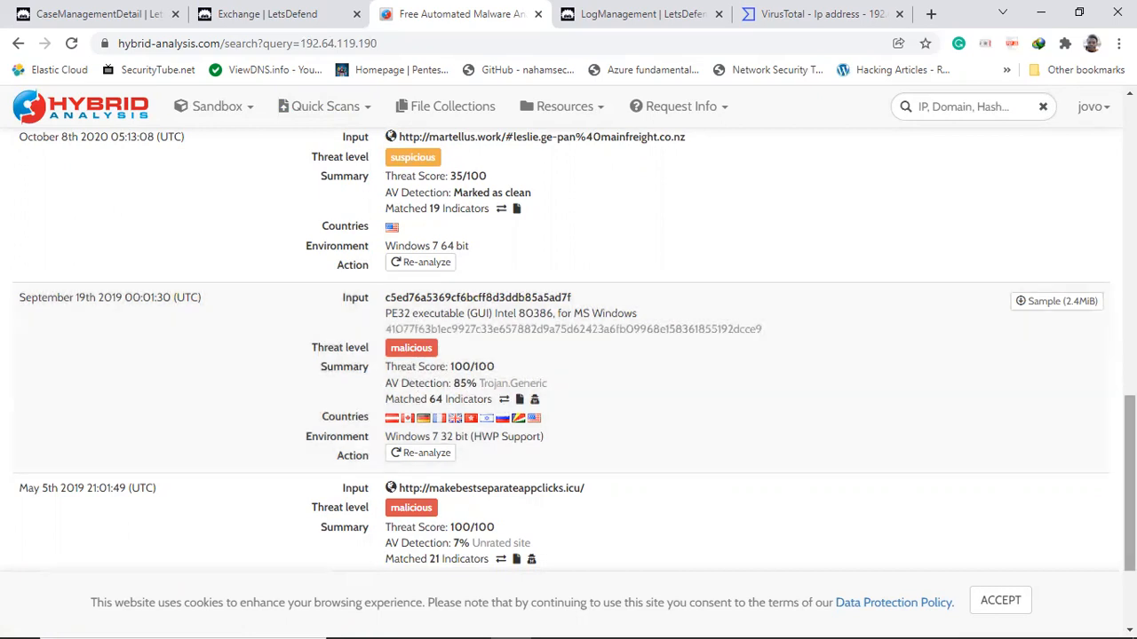
{"action": "scroll", "coordinate": [568, 351], "scroll_direction": "down", "scroll_amount": 1}
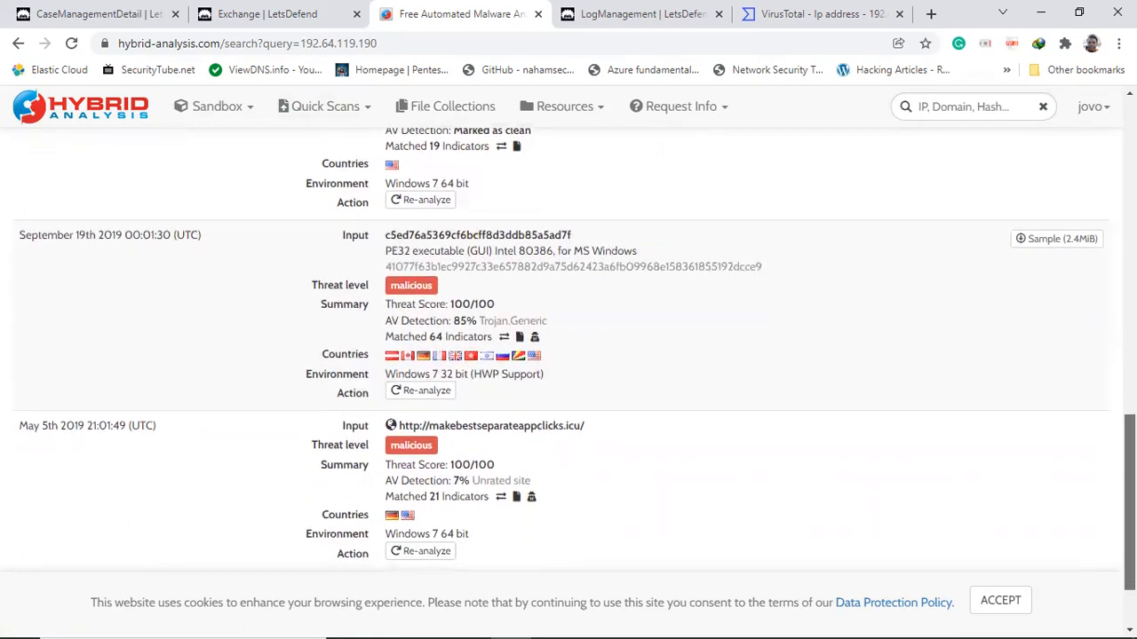
{"action": "scroll", "coordinate": [568, 351], "scroll_direction": "up", "scroll_amount": 10}
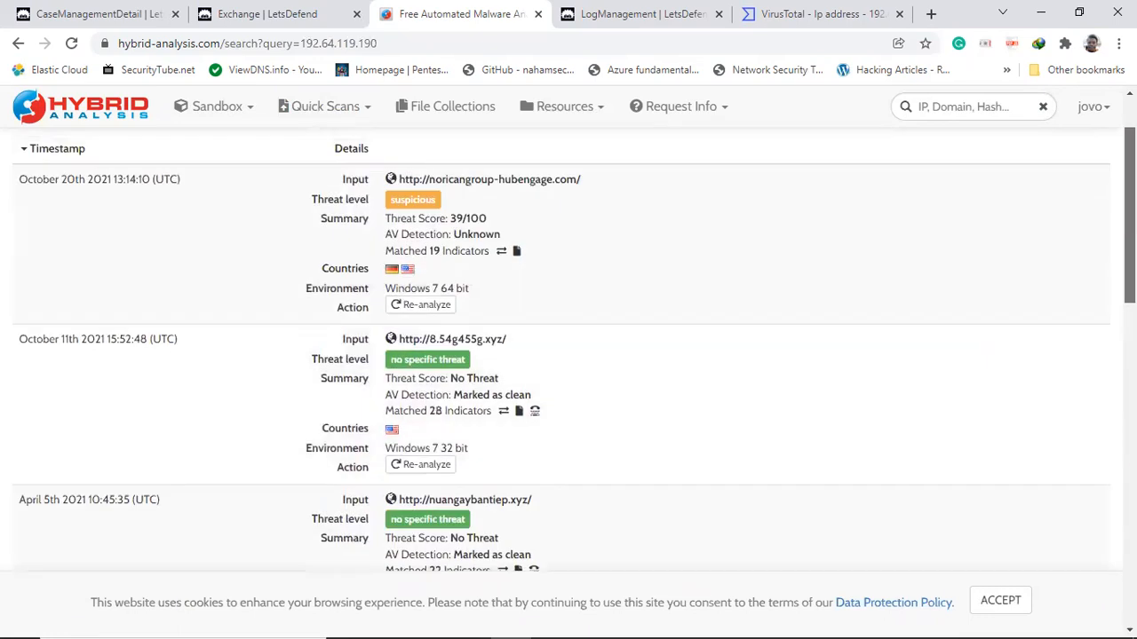
{"action": "scroll", "coordinate": [568, 351], "scroll_direction": "up", "scroll_amount": 1}
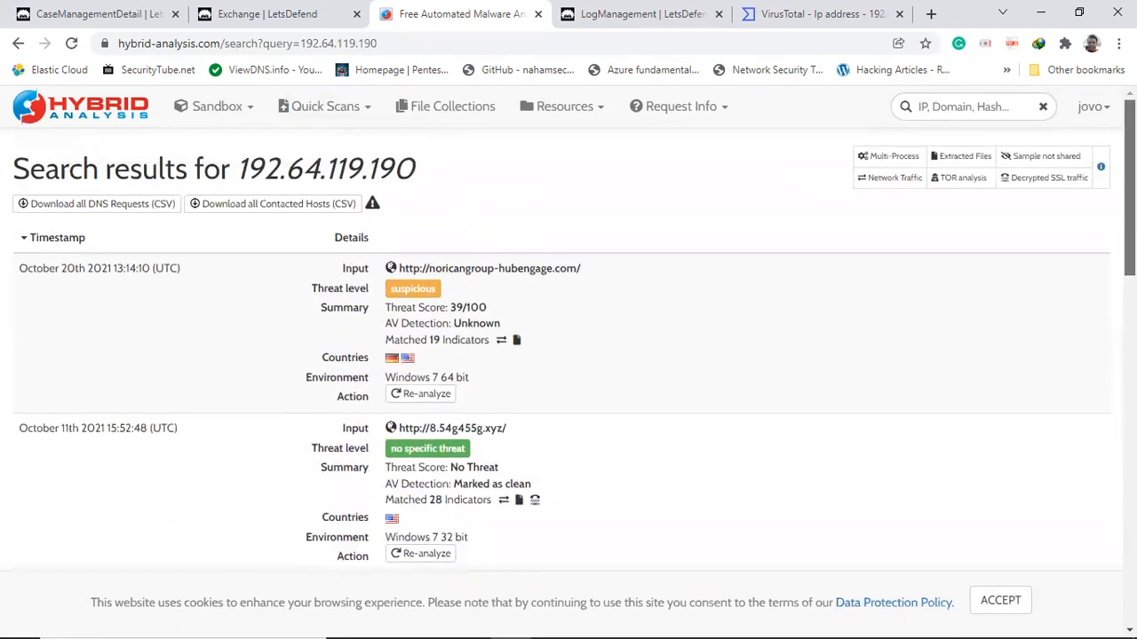
{"action": "scroll", "coordinate": [1083, 463], "scroll_direction": "down", "scroll_amount": 8}
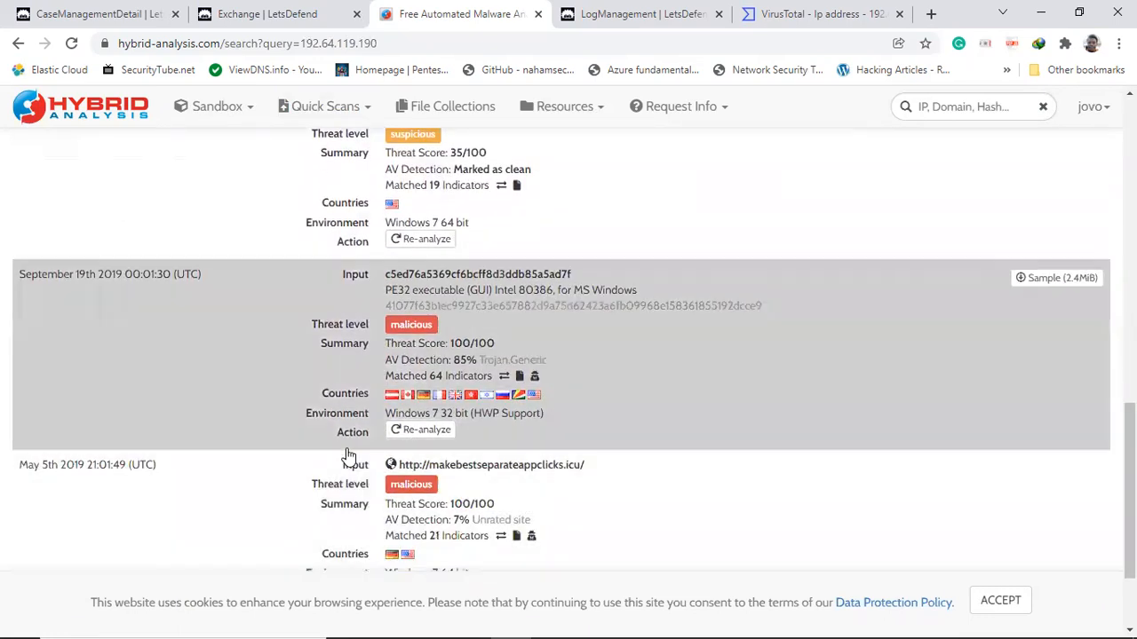
Step: Open the report of the September 19th 2019 PE32 executable sample and review its risk assessment, indicators, file details and extracted files
{"action": "left_click", "coordinate": [150, 311]}
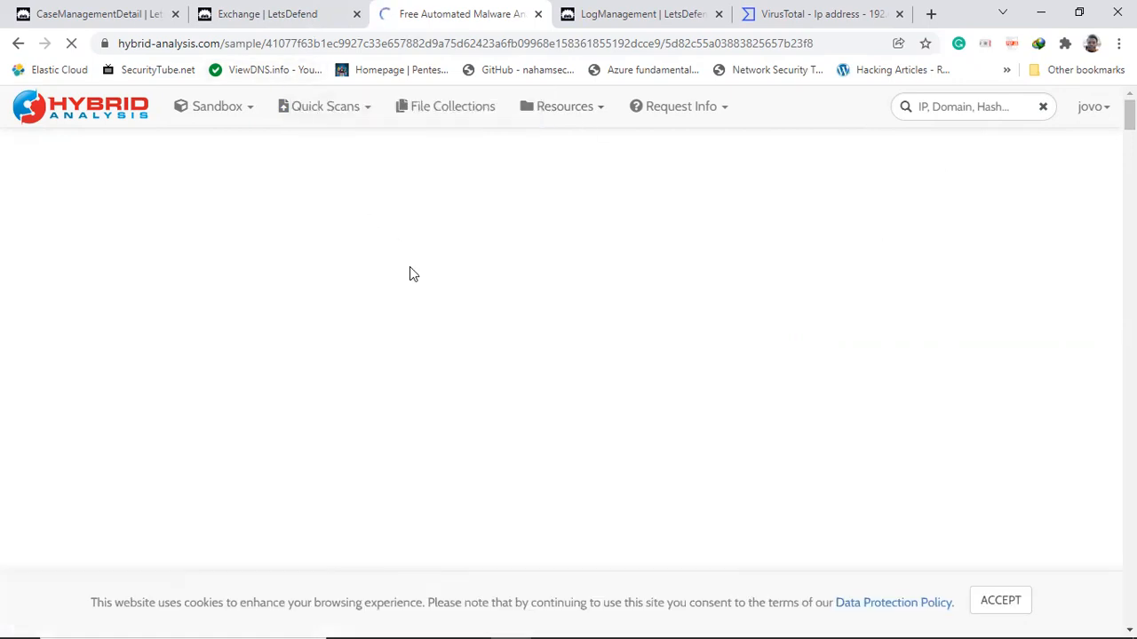
{"action": "left_click", "coordinate": [1000, 601]}
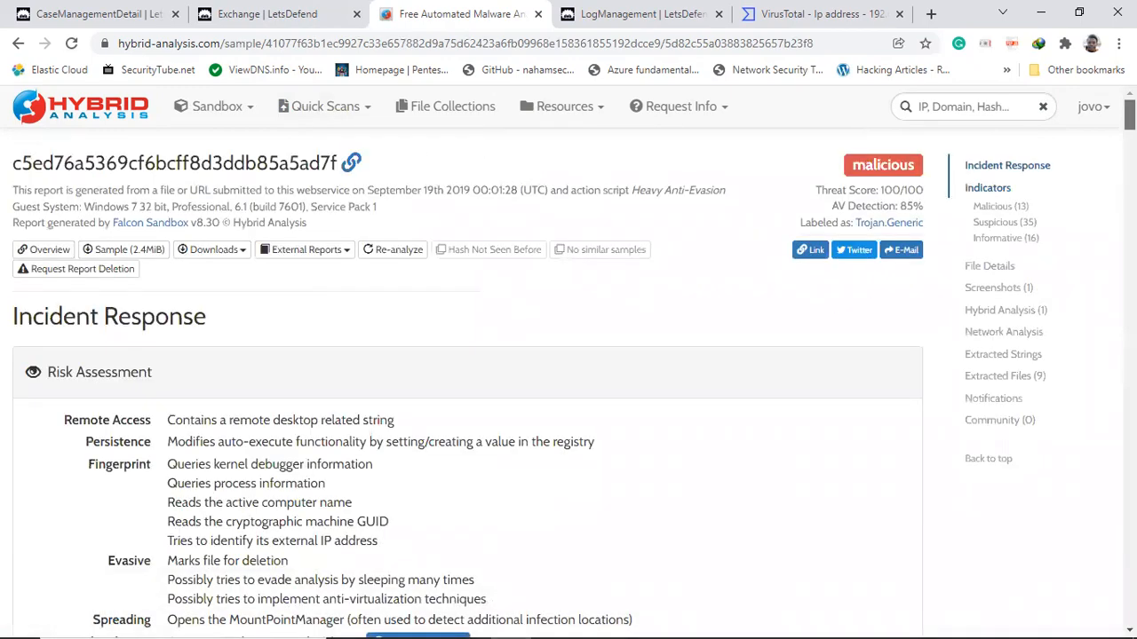
{"action": "scroll", "coordinate": [860, 300], "scroll_direction": "down", "scroll_amount": 2}
{"action": "scroll", "coordinate": [468, 382], "scroll_direction": "down", "scroll_amount": 3}
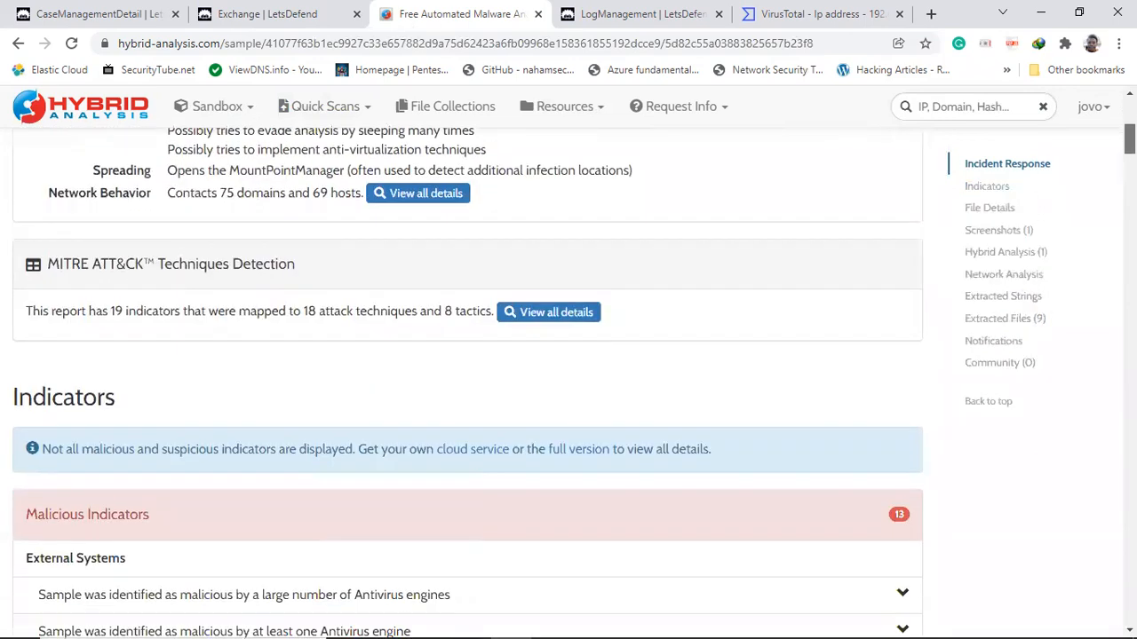
{"action": "scroll", "coordinate": [468, 382], "scroll_direction": "down", "scroll_amount": 2}
{"action": "left_click_drag", "start_coordinate": [1130, 149], "coordinate": [1130, 115]}
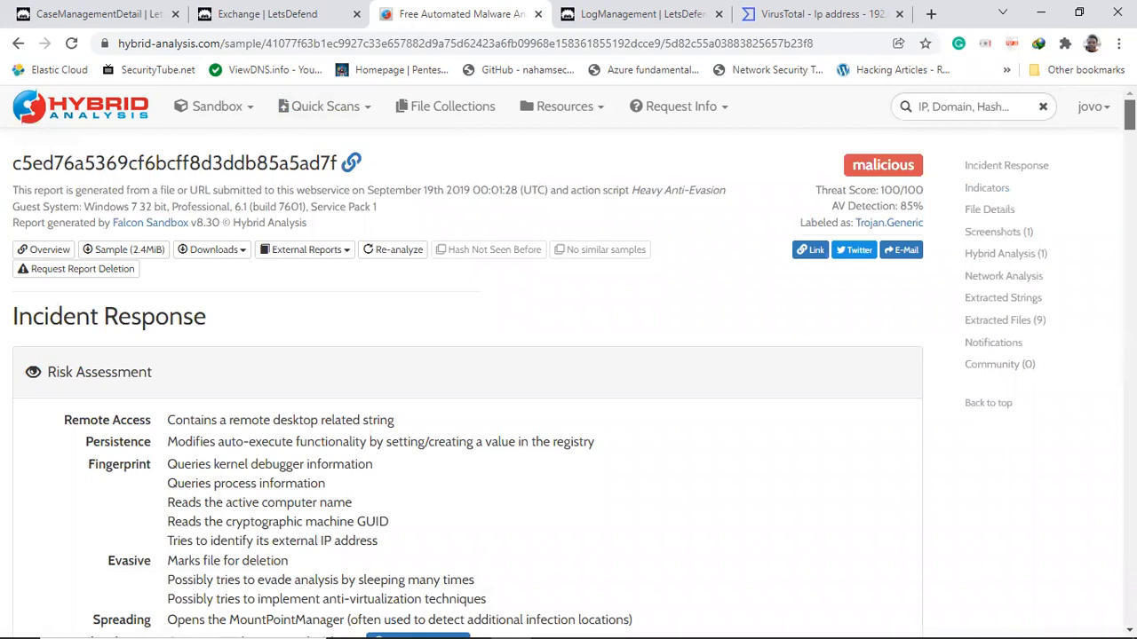
{"action": "left_click_drag", "start_coordinate": [1129, 114], "coordinate": [1130, 324]}
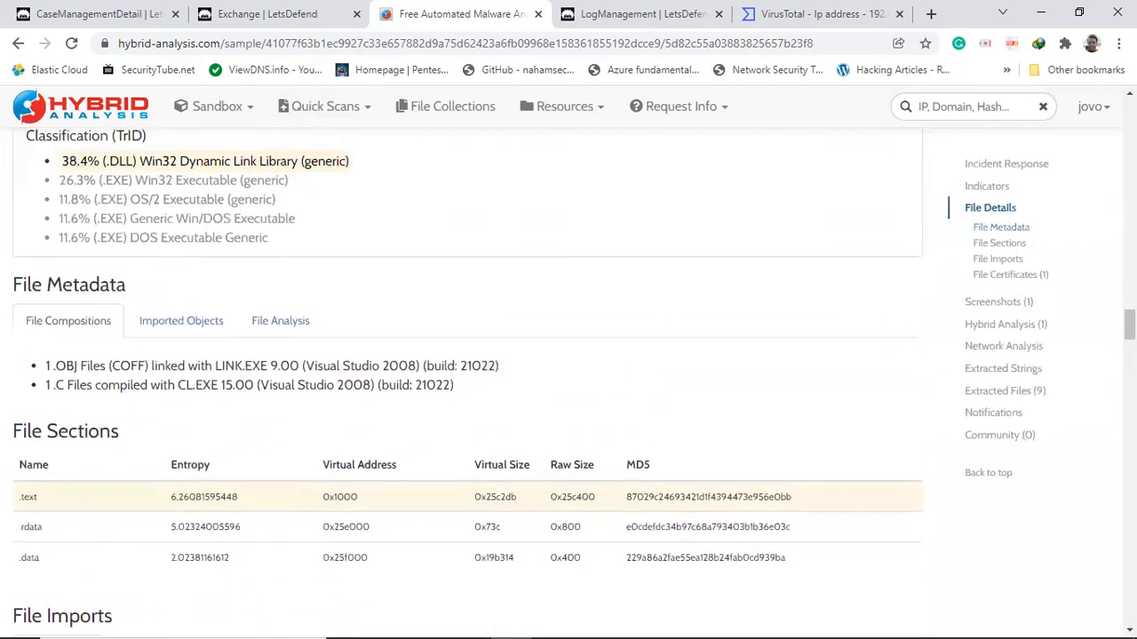
{"action": "left_click", "coordinate": [1010, 274]}
{"action": "left_click_drag", "start_coordinate": [1129, 360], "coordinate": [1129, 513]}
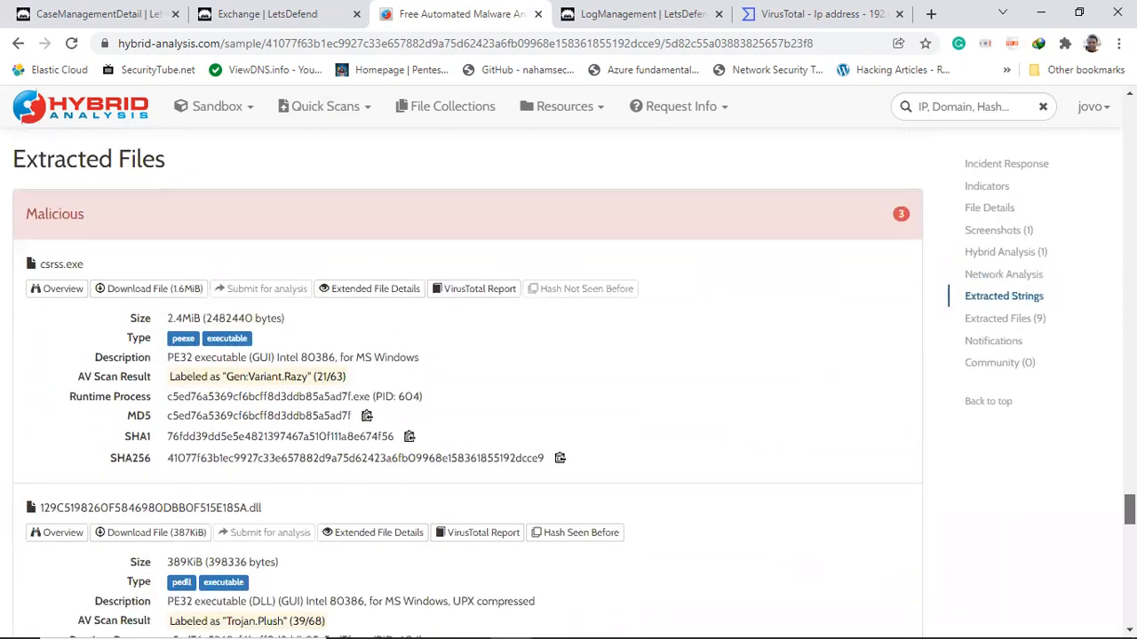
{"action": "left_click_drag", "start_coordinate": [1129, 506], "coordinate": [1130, 114]}
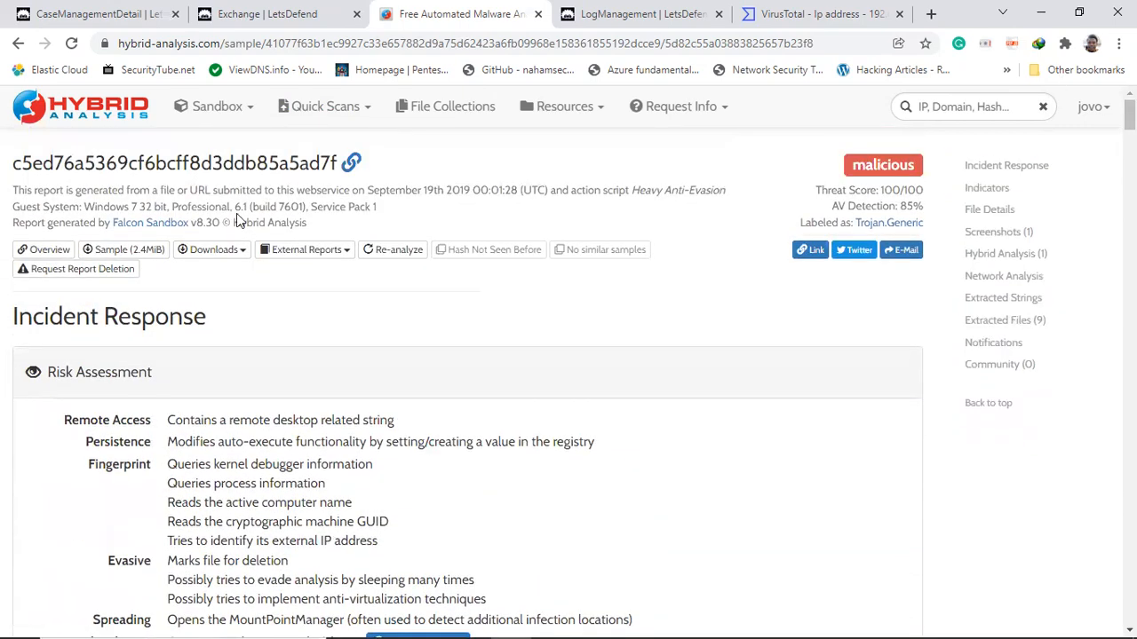
Step: Return to the LetsDefend case playbook, classify the URL as Malicious and answer the URL access question with Accessed
{"action": "left_click", "coordinate": [247, 13]}
{"action": "left_click", "coordinate": [100, 14]}
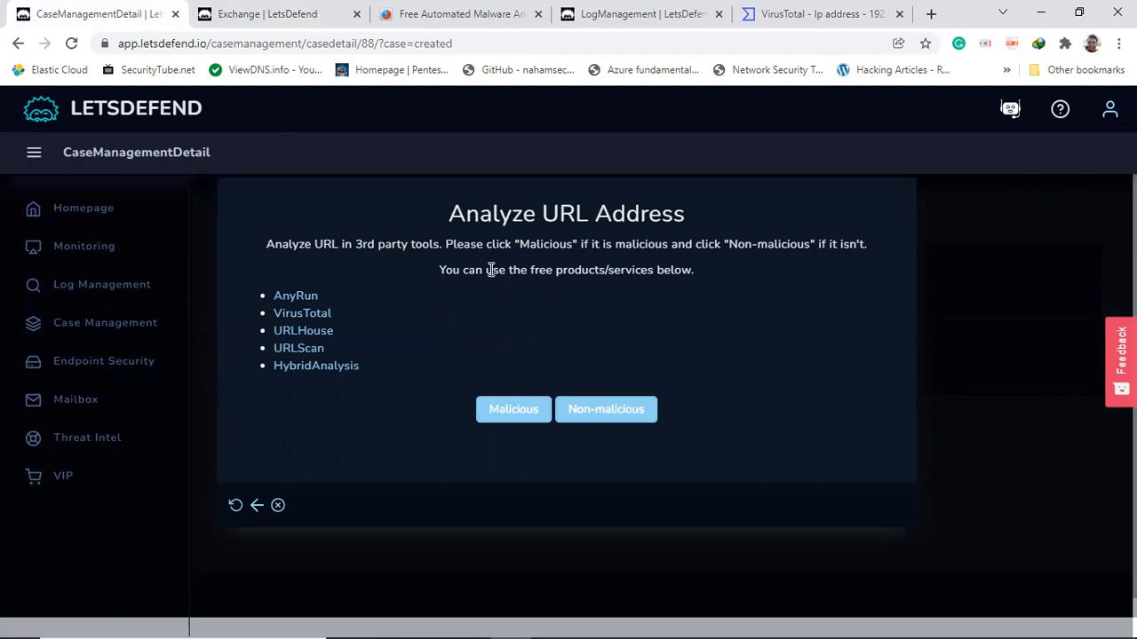
{"action": "left_click", "coordinate": [499, 412]}
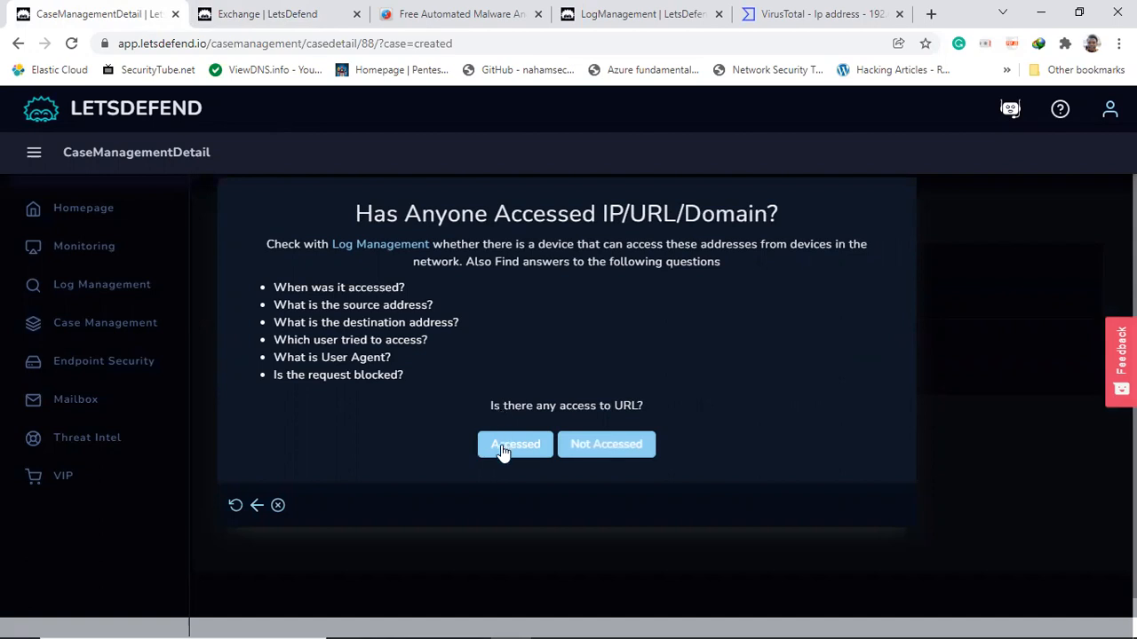
{"action": "left_click", "coordinate": [502, 452]}
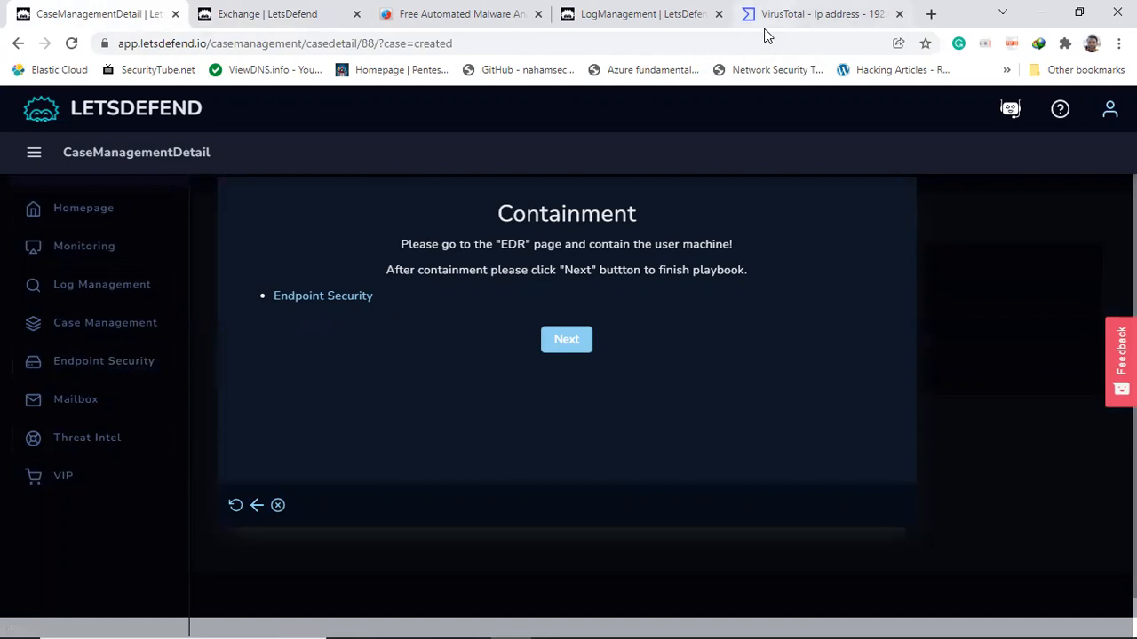
{"action": "left_click", "coordinate": [799, 14]}
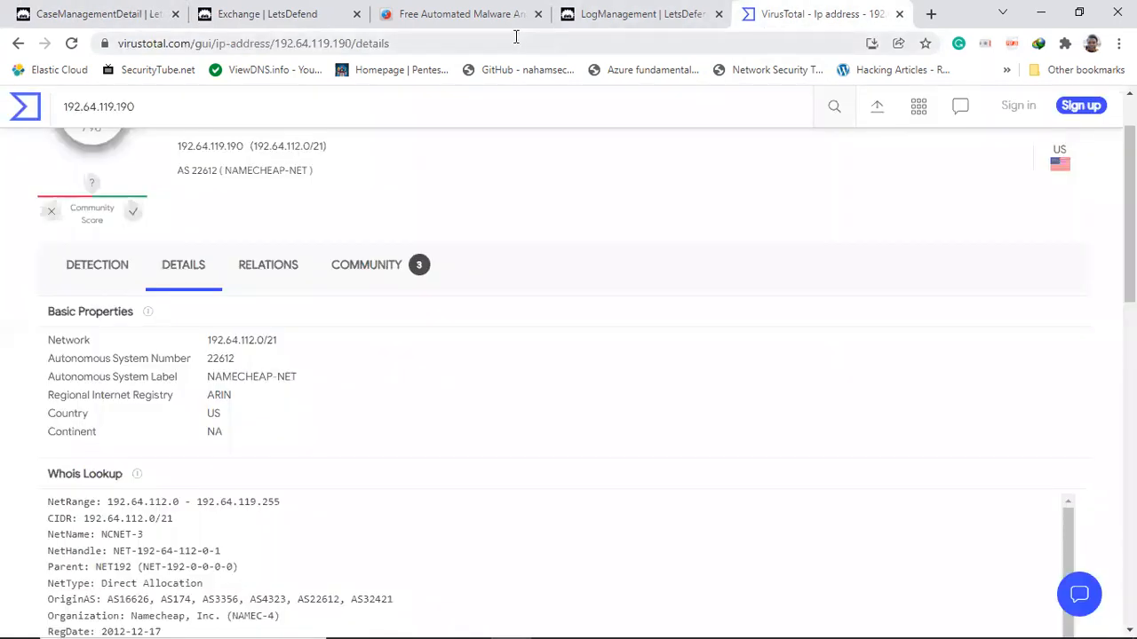
{"action": "left_click", "coordinate": [479, 14]}
{"action": "left_click", "coordinate": [267, 14]}
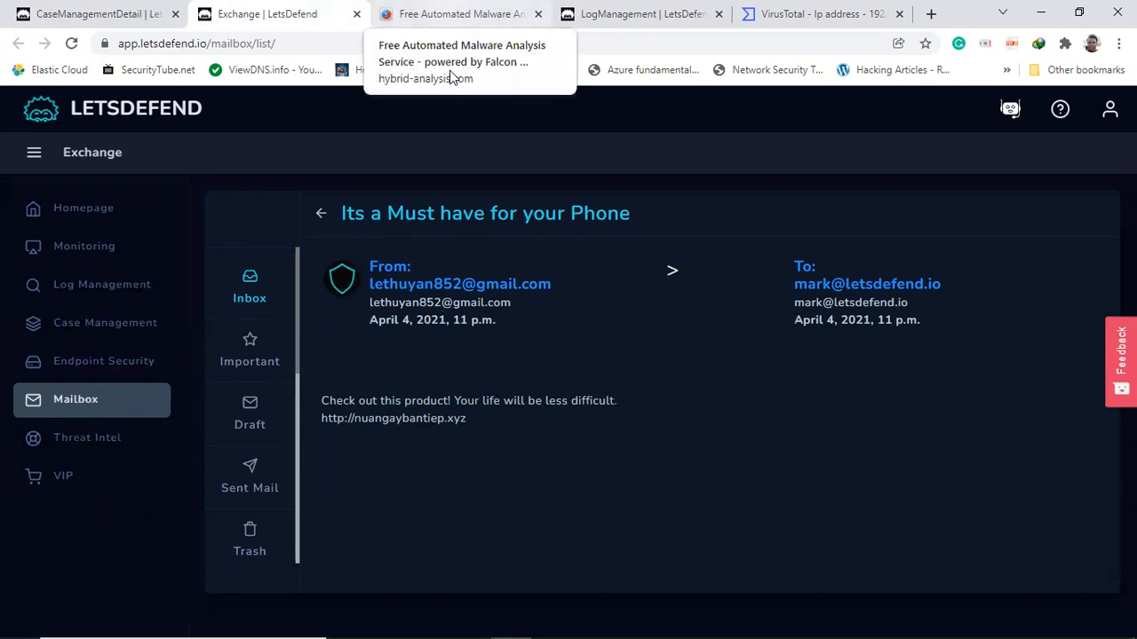
{"action": "left_click", "coordinate": [43, 14]}
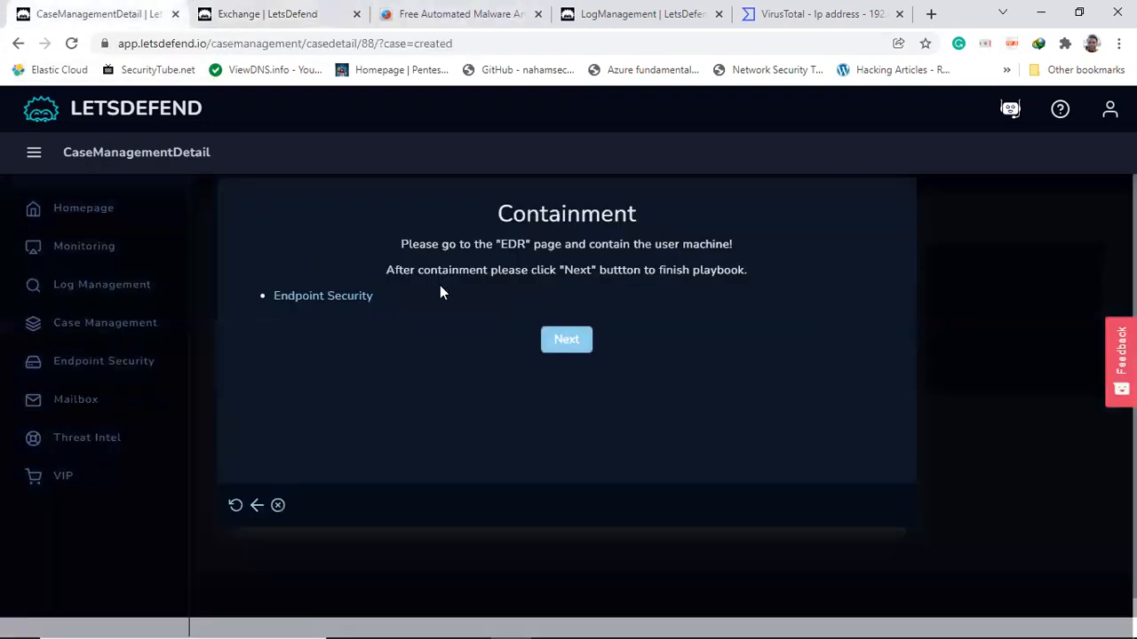
Step: Open LetsDefend's Endpoint Security page in a new tab and switch to it
{"action": "right_click", "coordinate": [122, 366]}
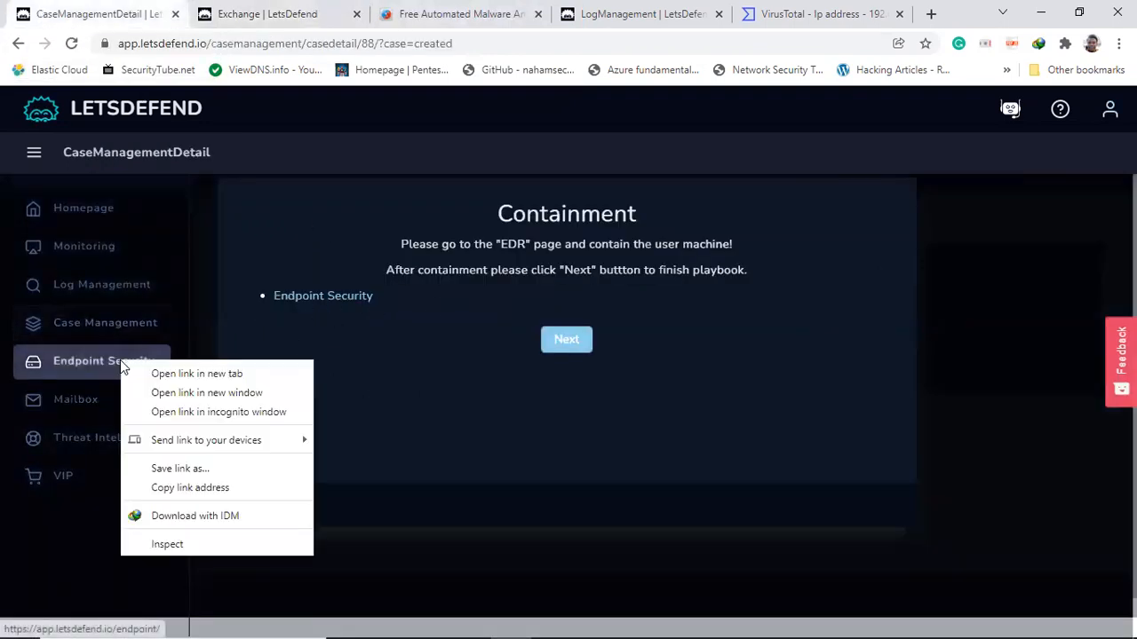
{"action": "left_click", "coordinate": [222, 375]}
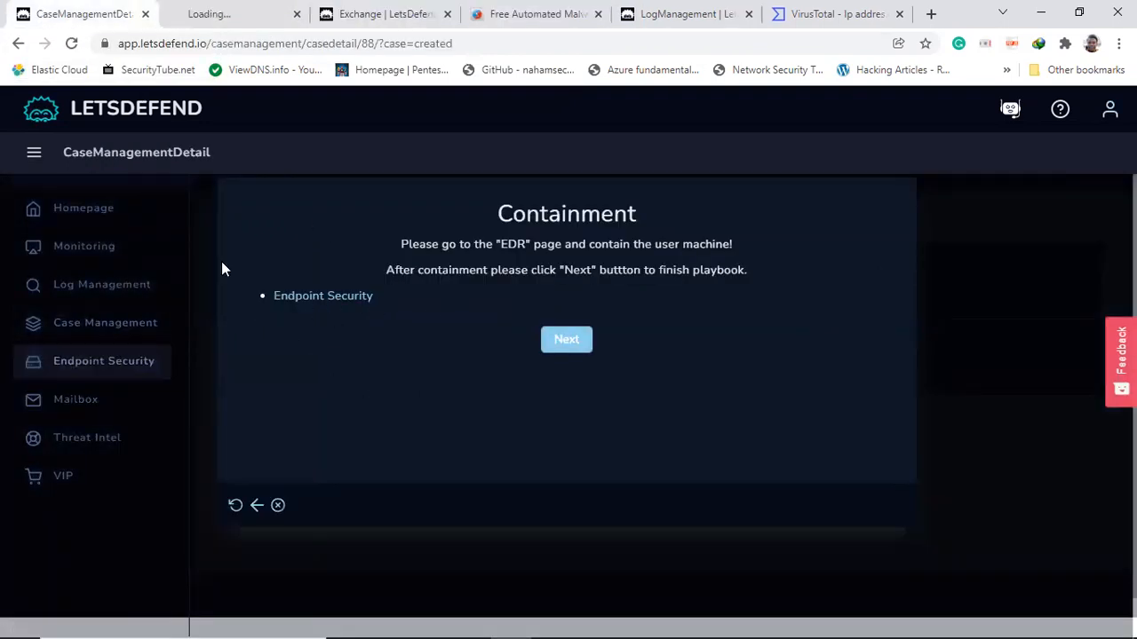
{"action": "left_click", "coordinate": [233, 18]}
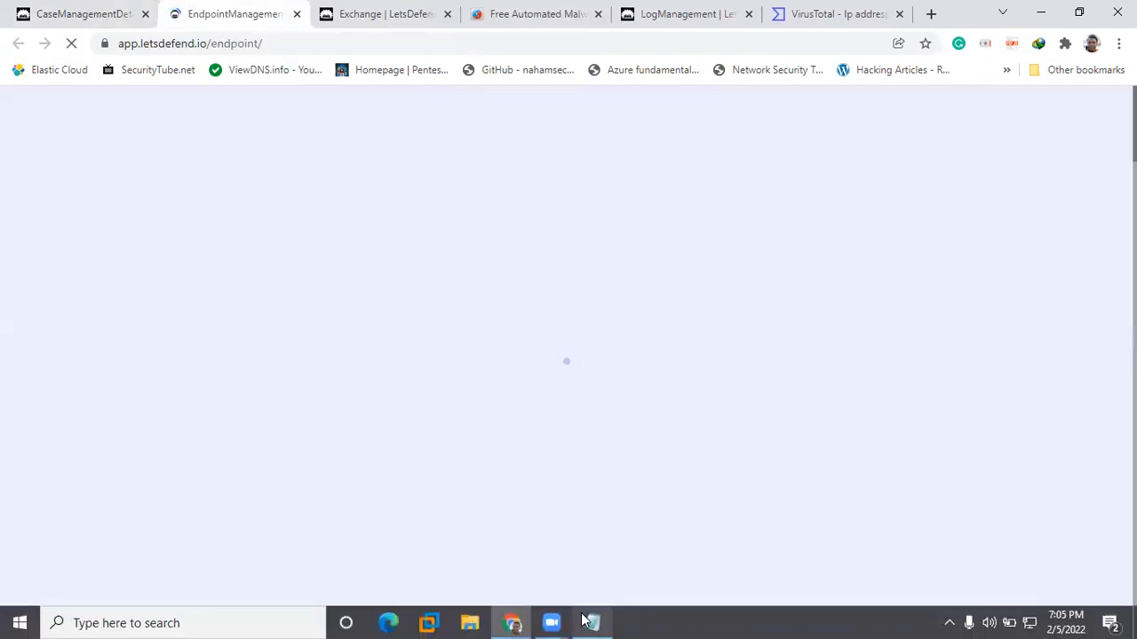
Step: Copy the source address 172.16.17.88 from the Notepad notes, search the endpoint list for it and open the MarkPRD endpoint
{"action": "left_click", "coordinate": [592, 622]}
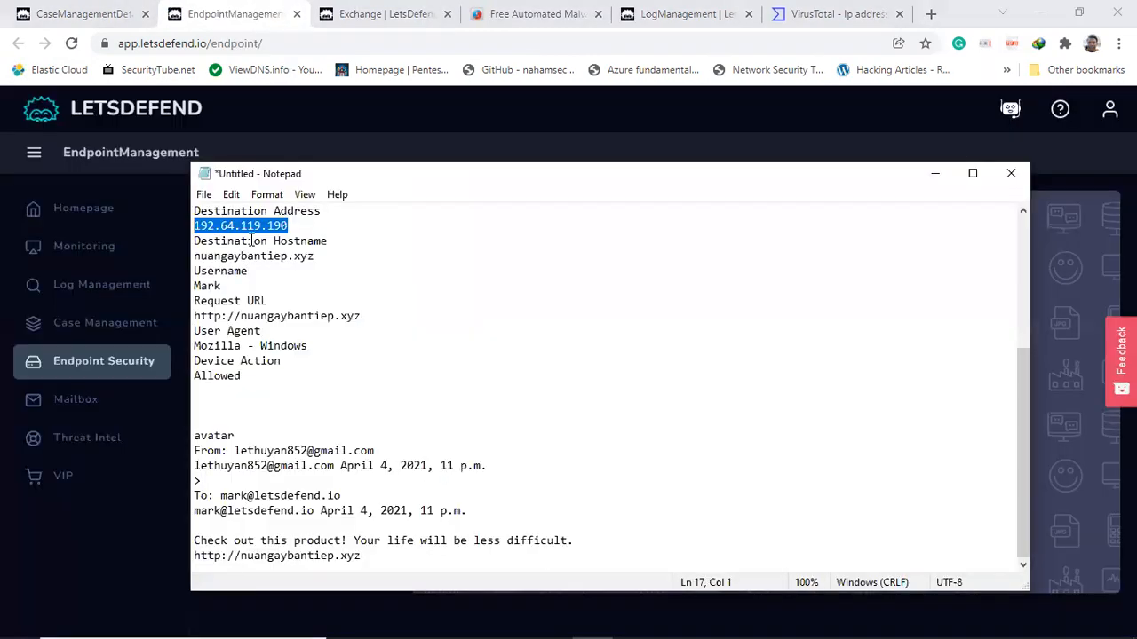
{"action": "left_click_drag", "start_coordinate": [1023, 407], "coordinate": [1022, 292]}
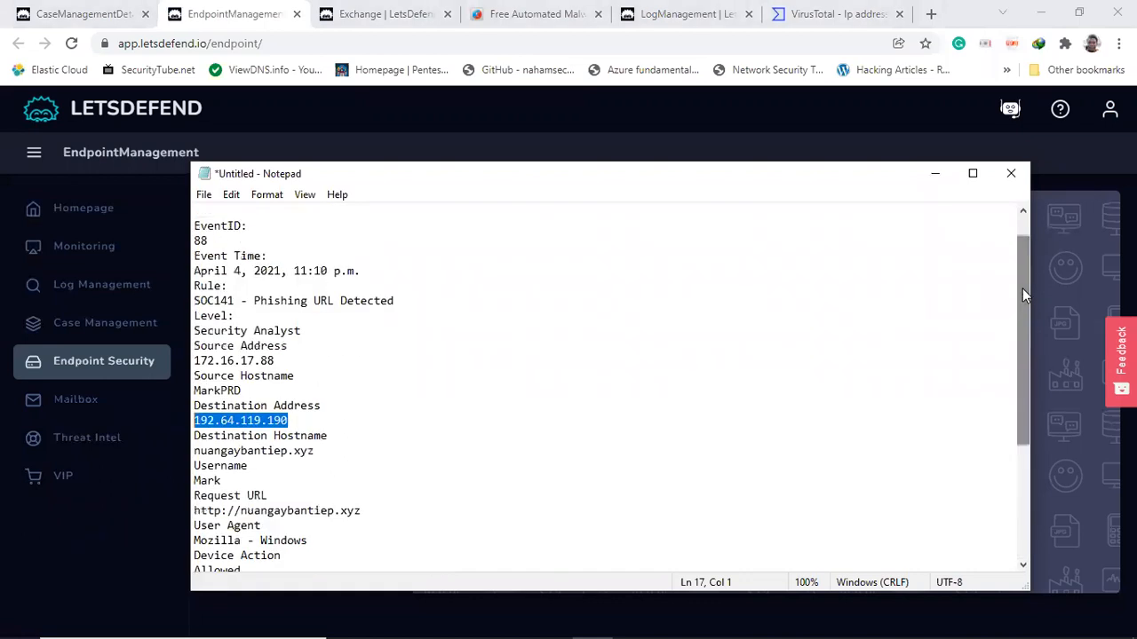
{"action": "left_click_drag", "start_coordinate": [281, 360], "coordinate": [176, 358]}
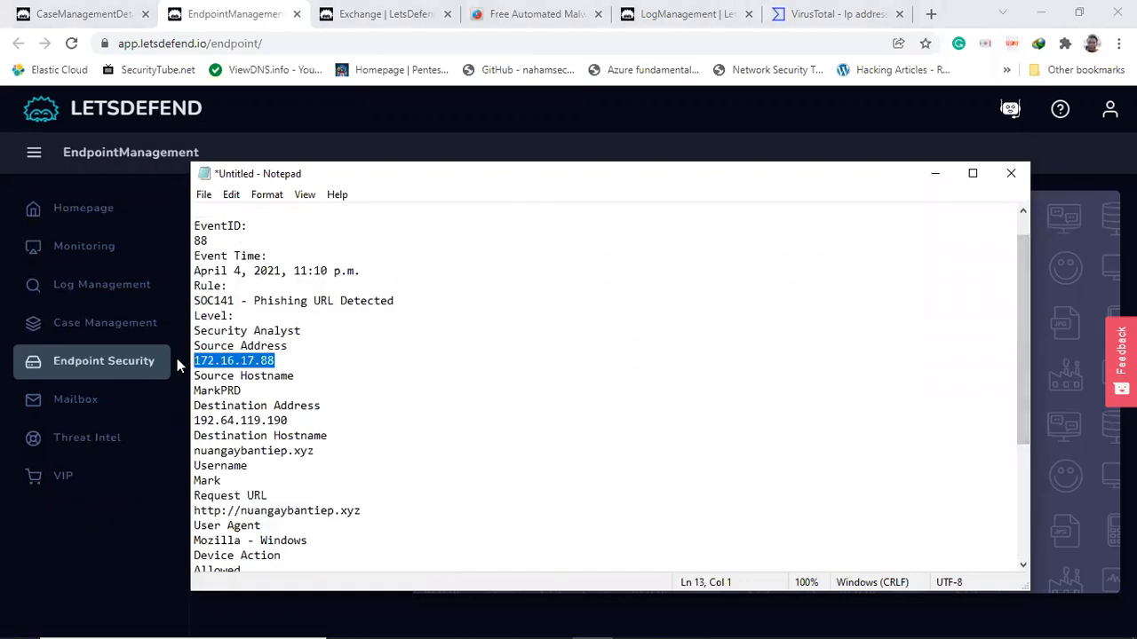
{"action": "left_click", "coordinate": [312, 108]}
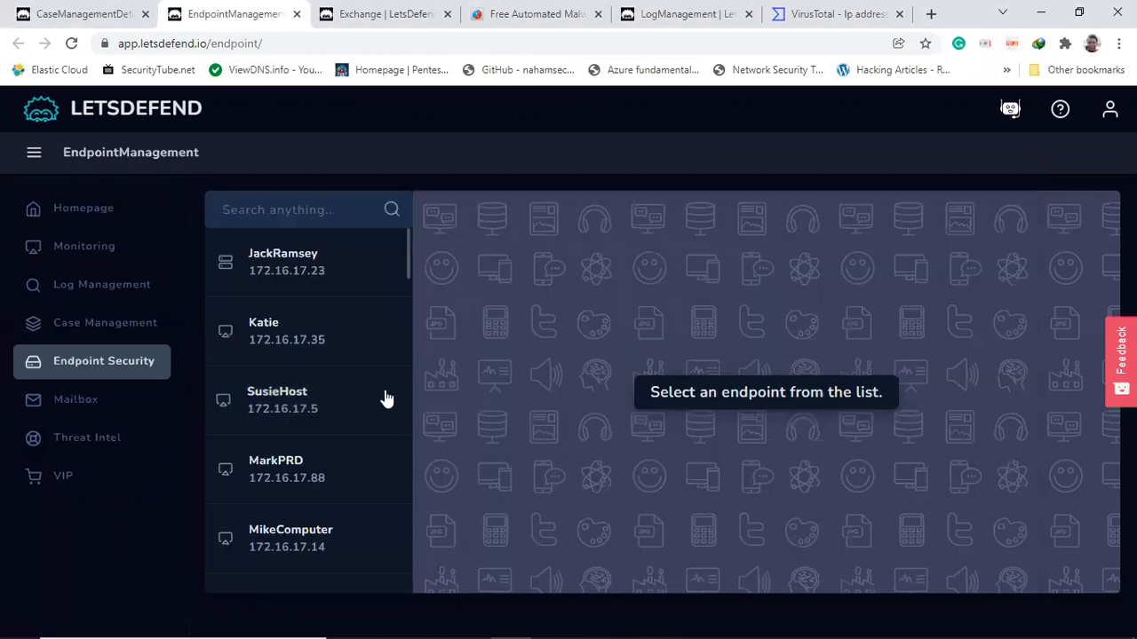
{"action": "left_click", "coordinate": [318, 210]}
{"action": "type", "text": "172.16.17.88"}
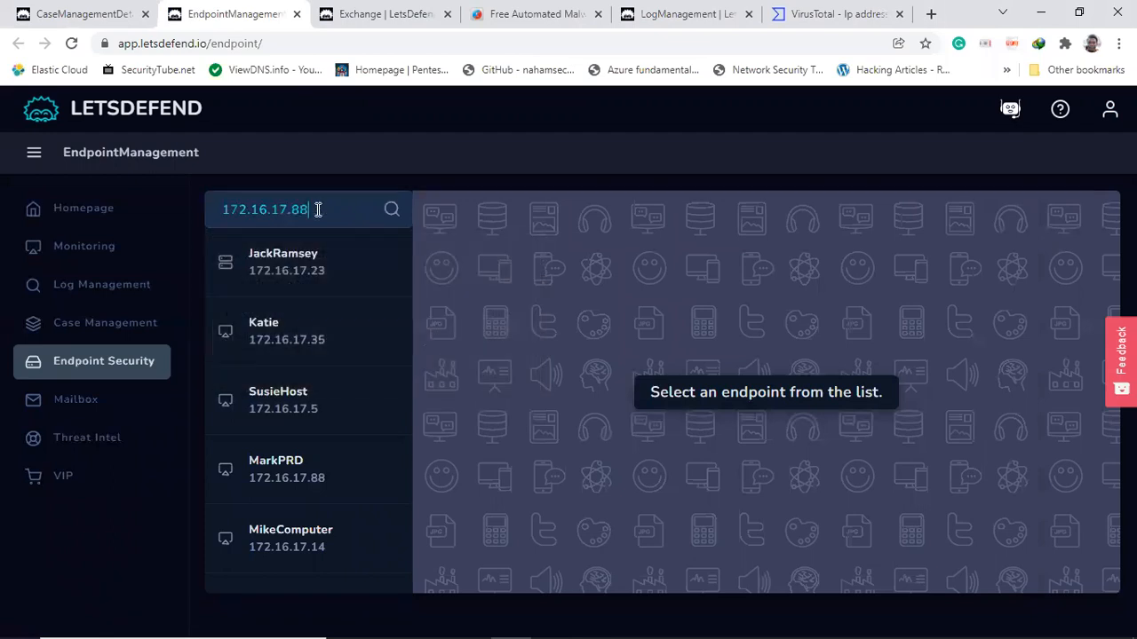
{"action": "left_click", "coordinate": [299, 268]}
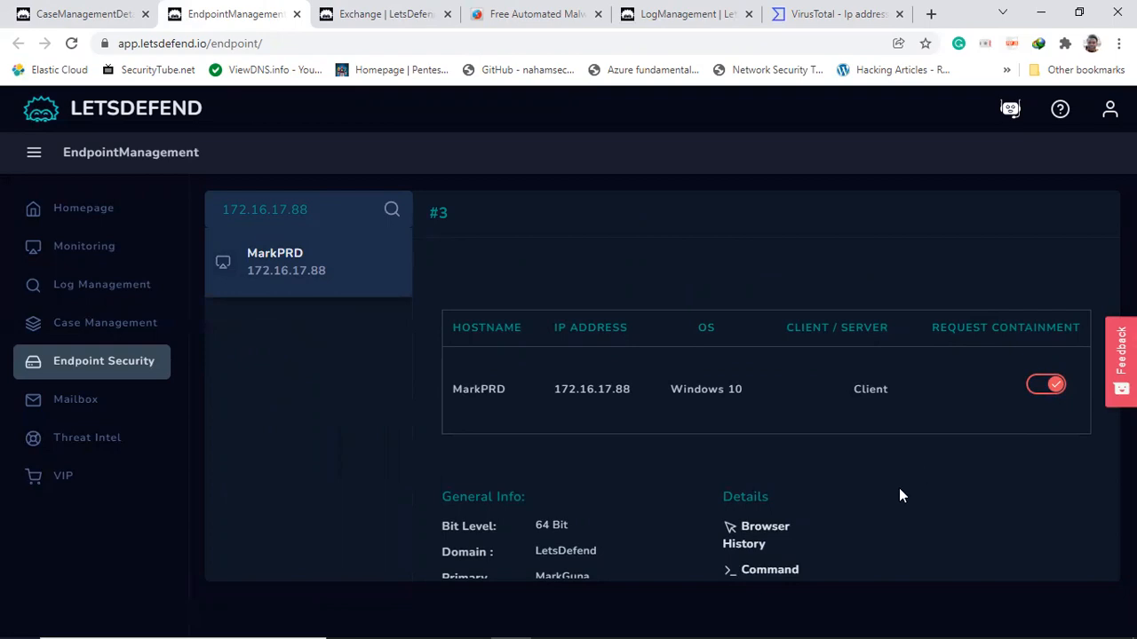
Step: Open MarkPRD's process list and expand the explorer.exe entry to view its details
{"action": "scroll", "coordinate": [900, 489], "scroll_direction": "down", "scroll_amount": 2}
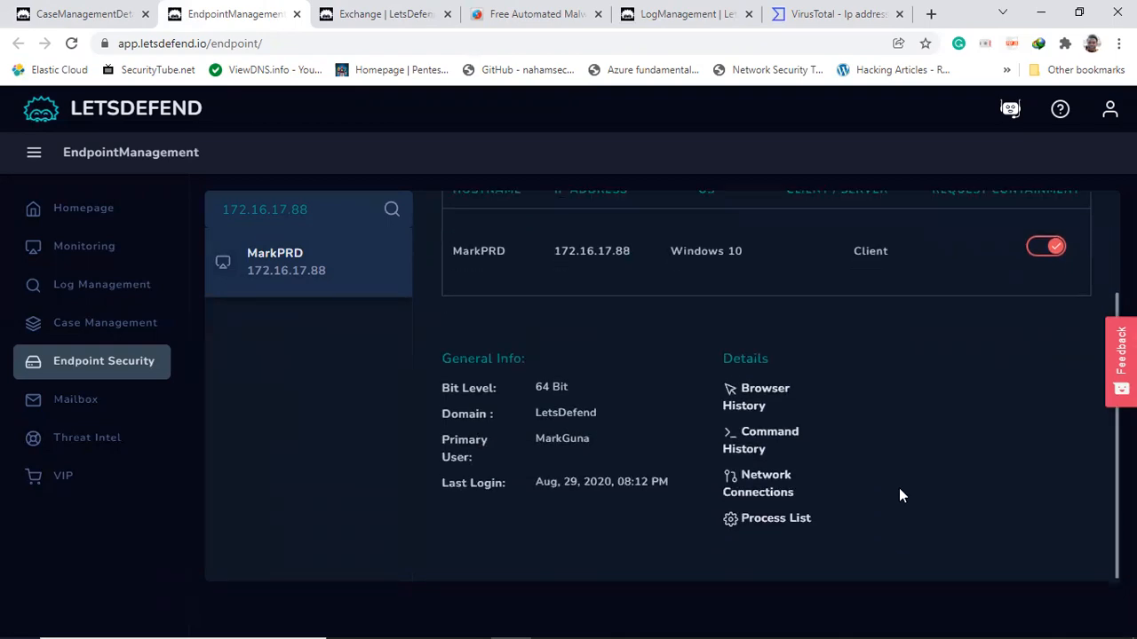
{"action": "left_click", "coordinate": [766, 522]}
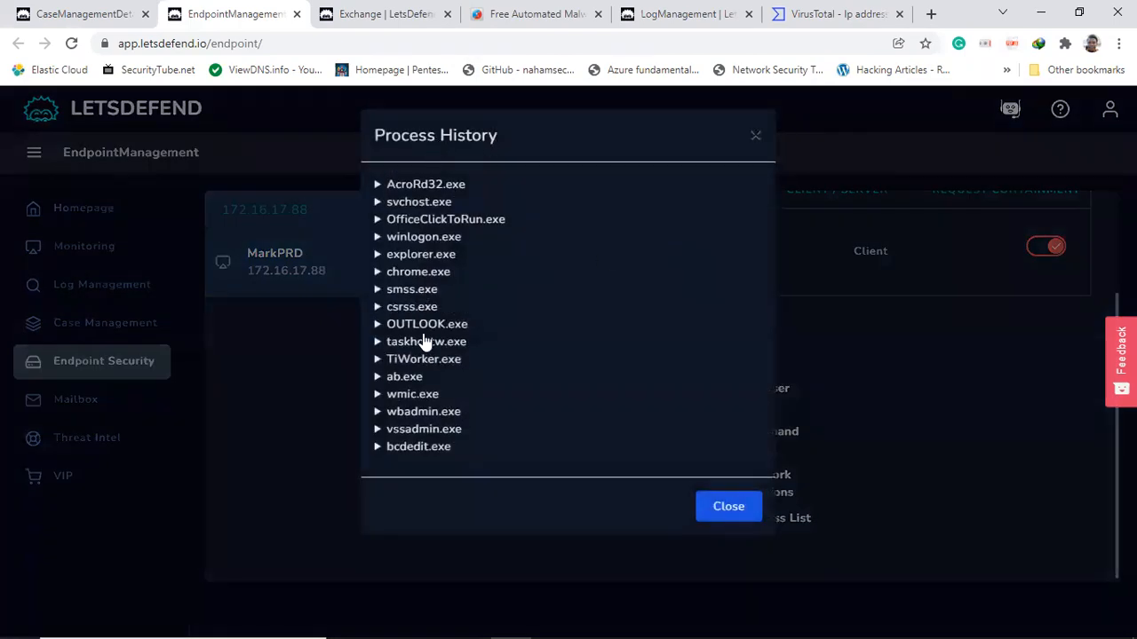
{"action": "left_click", "coordinate": [378, 255]}
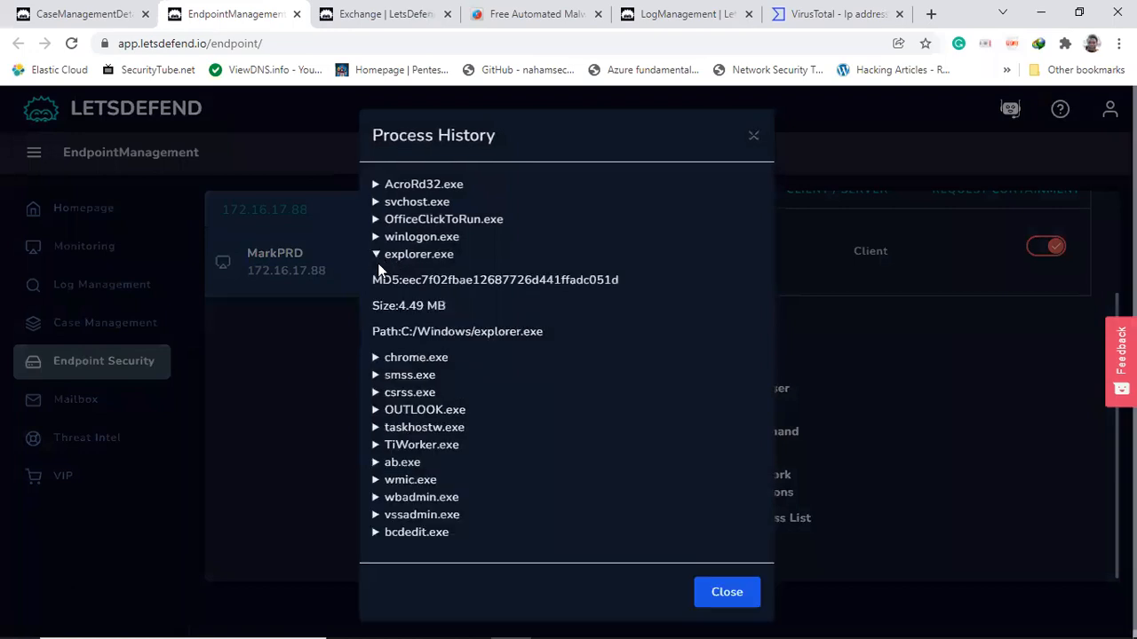
Step: Expand the chrome.exe, vssadmin.exe, wbadmin.exe, smss.exe and OUTLOOK.exe entries in MarkPRD's process history and inspect their paths, parents and commands
{"action": "left_click", "coordinate": [377, 359]}
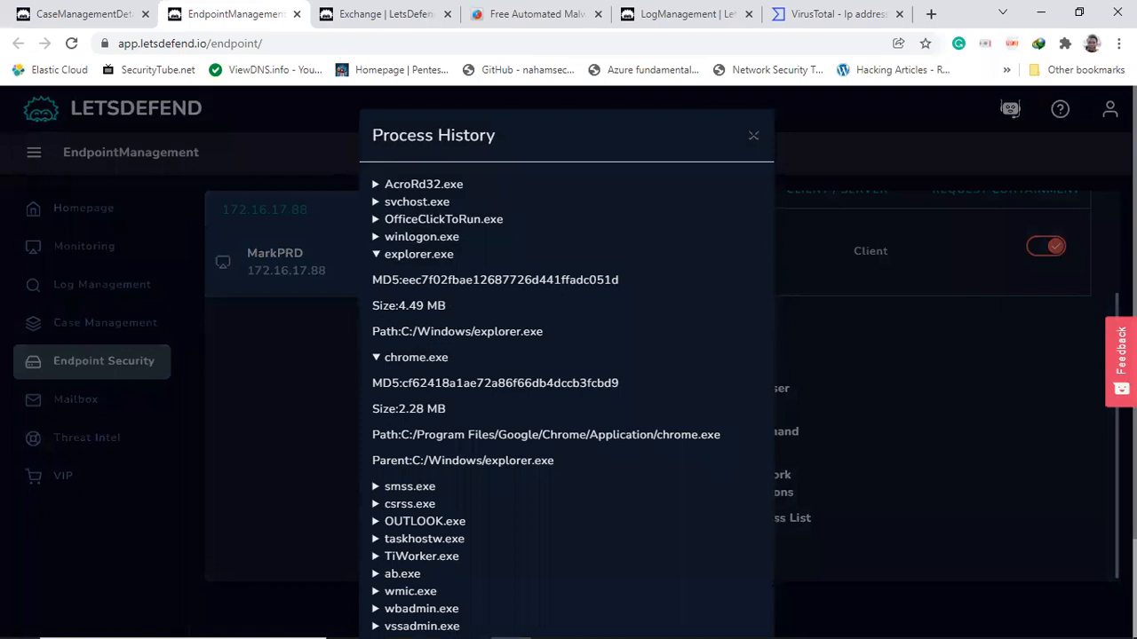
{"action": "scroll", "coordinate": [566, 356], "scroll_direction": "down", "scroll_amount": 2}
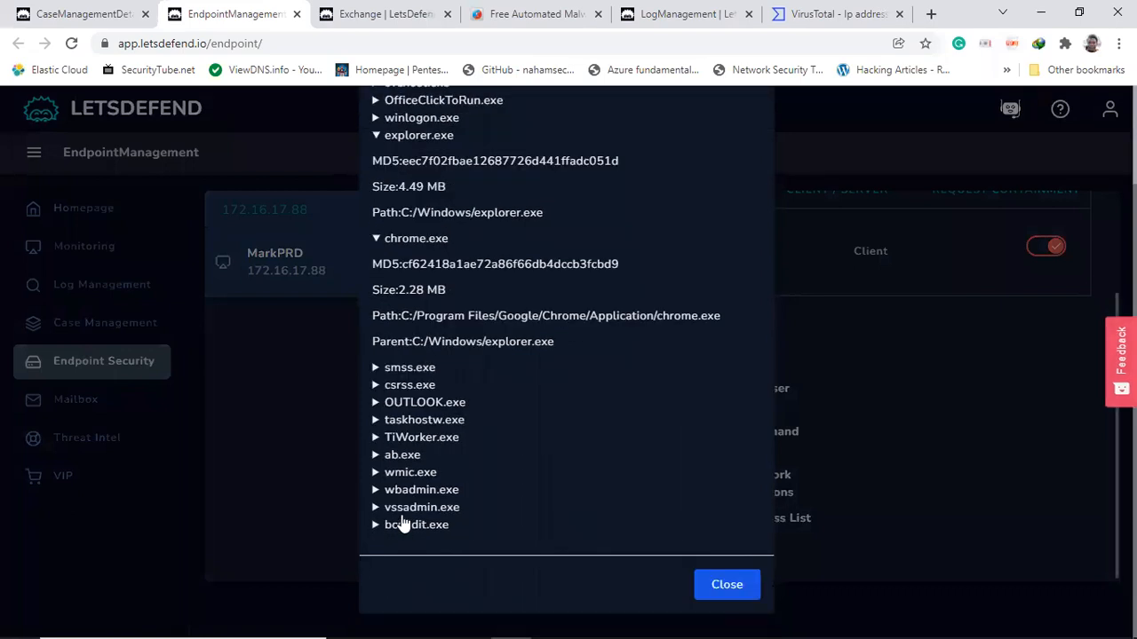
{"action": "left_click", "coordinate": [376, 512]}
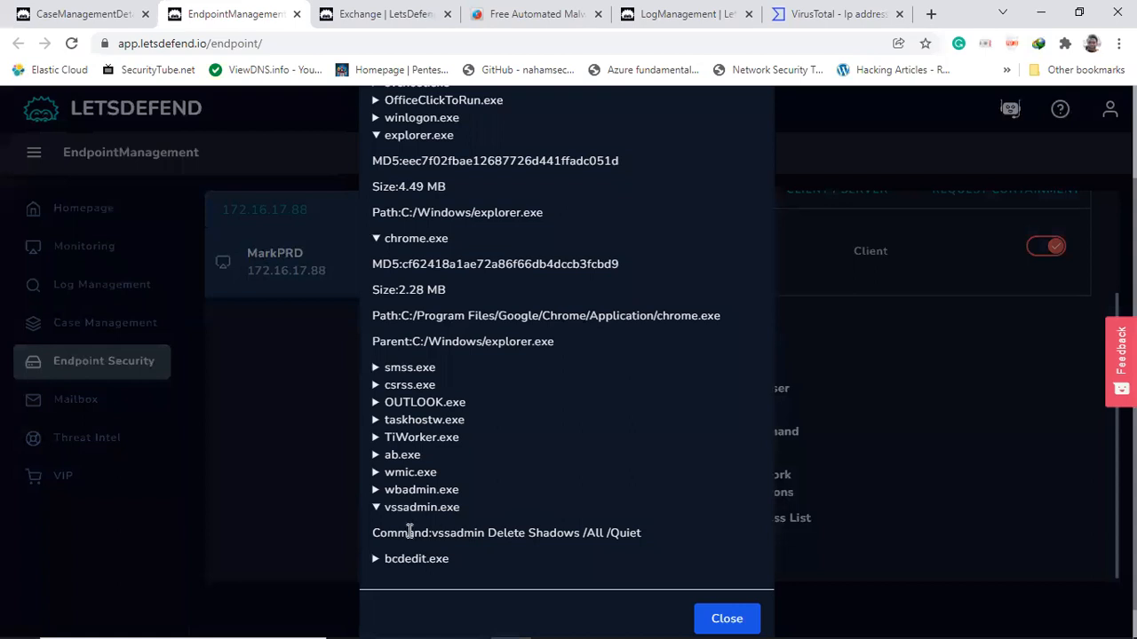
{"action": "left_click", "coordinate": [377, 490]}
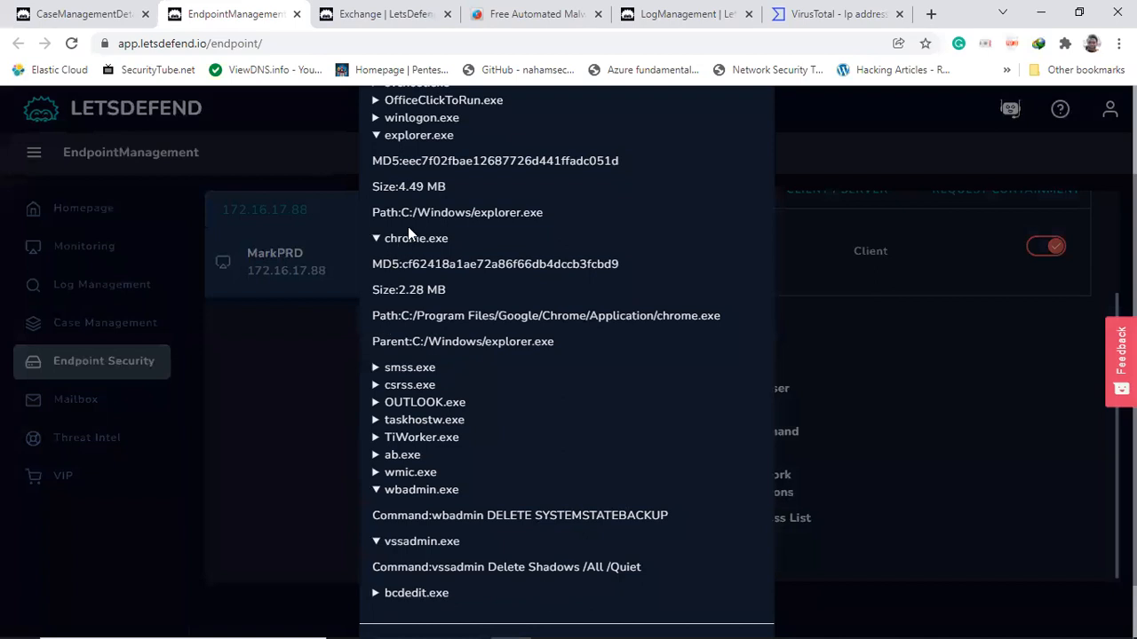
{"action": "left_click", "coordinate": [377, 370]}
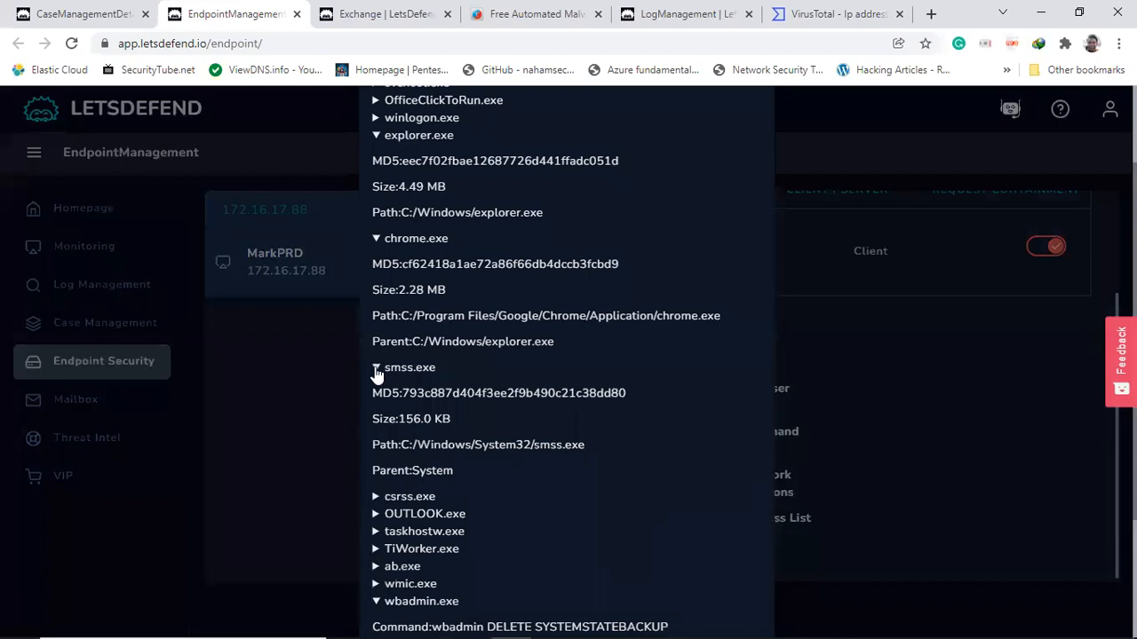
{"action": "left_click", "coordinate": [375, 515]}
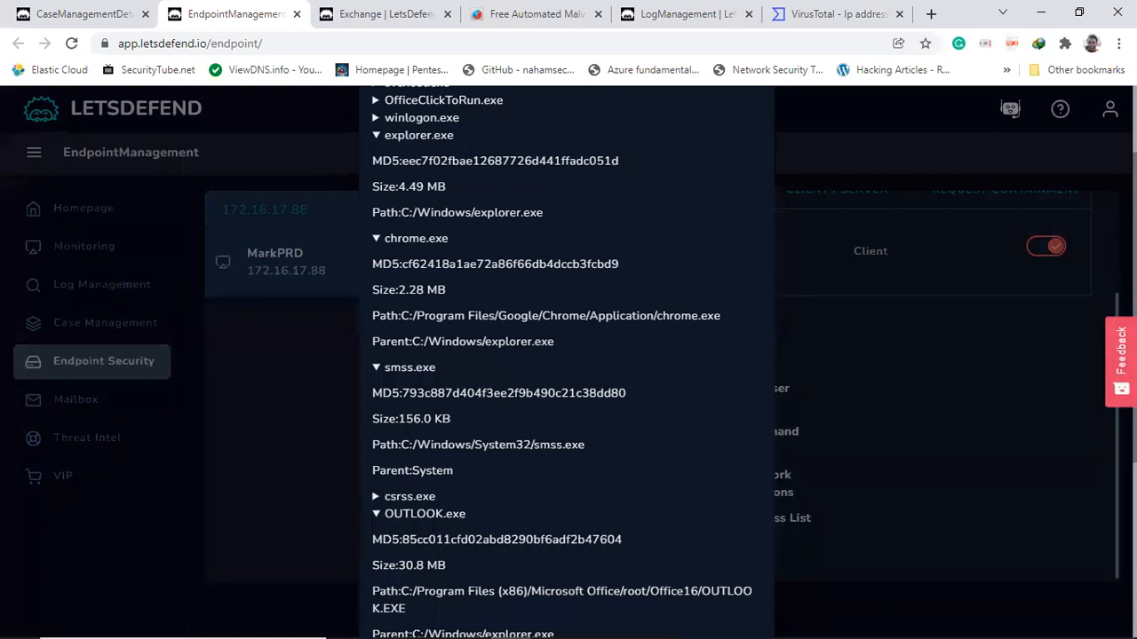
{"action": "scroll", "coordinate": [450, 453], "scroll_direction": "down", "scroll_amount": 5}
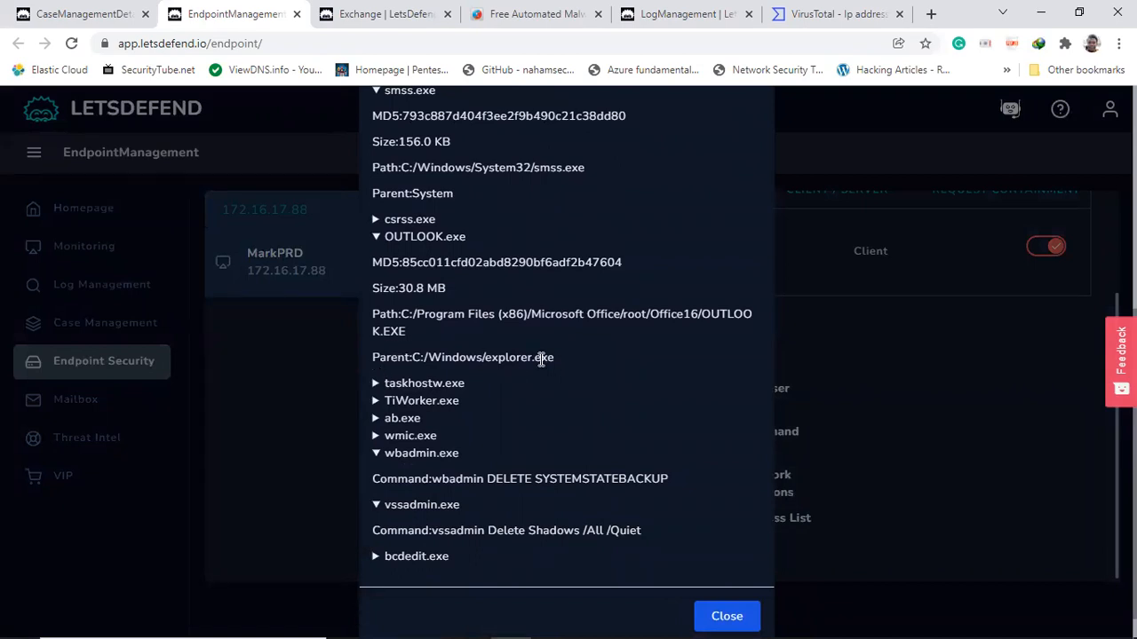
Step: Expand ab.exe, copy its MD5 hash 0b486fe0503524cfe4726a4022fa6a68 and look it up in the open VirusTotal tab
{"action": "left_click", "coordinate": [375, 419]}
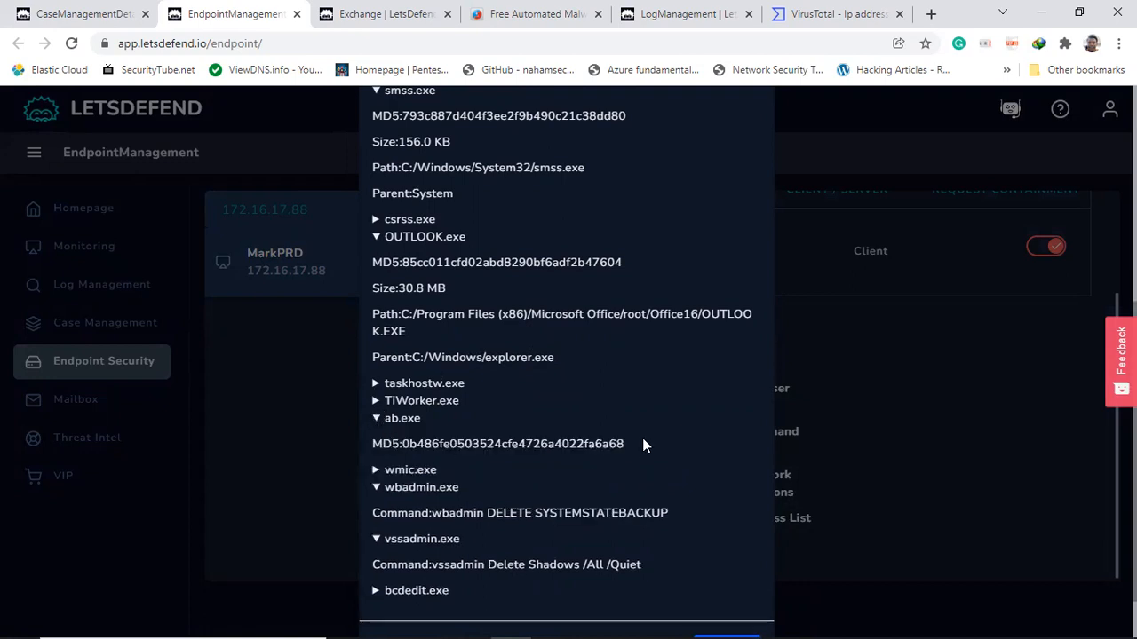
{"action": "left_click_drag", "start_coordinate": [645, 446], "coordinate": [404, 443]}
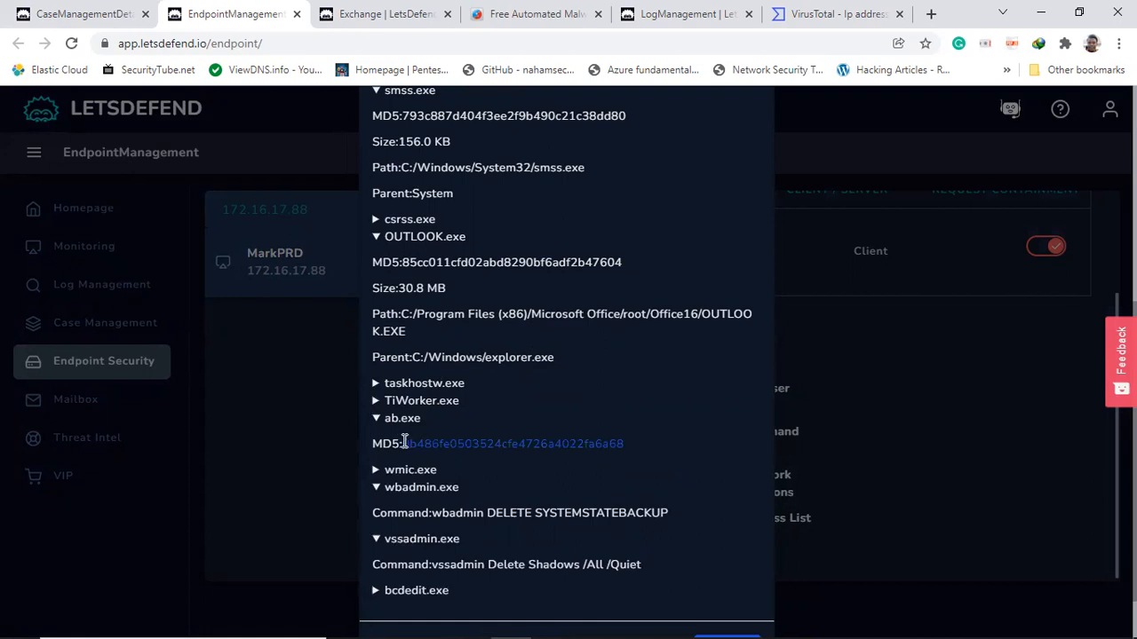
{"action": "right_click", "coordinate": [404, 443]}
{"action": "left_click", "coordinate": [474, 460]}
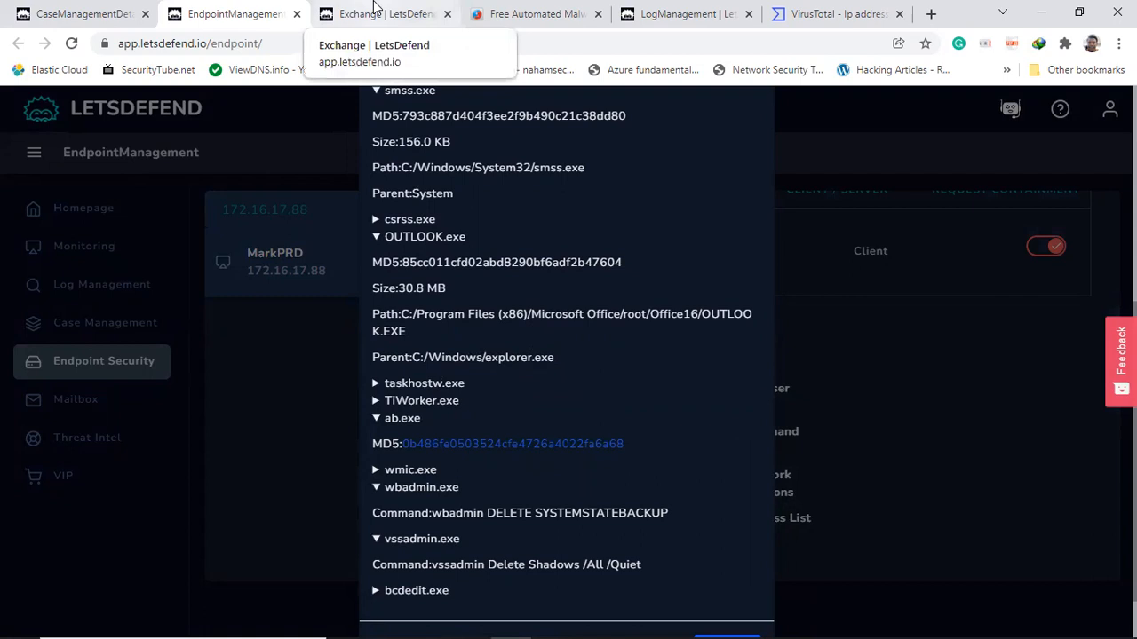
{"action": "left_click", "coordinate": [849, 25]}
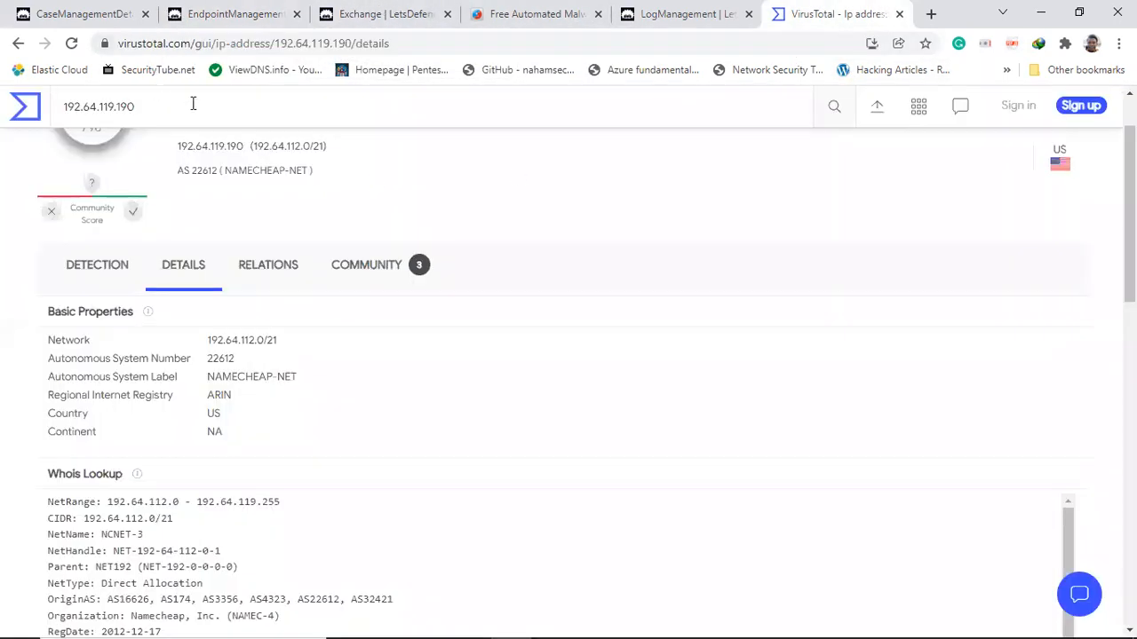
{"action": "left_click_drag", "start_coordinate": [174, 105], "coordinate": [33, 103]}
{"action": "key", "text": "ctrl+v"}
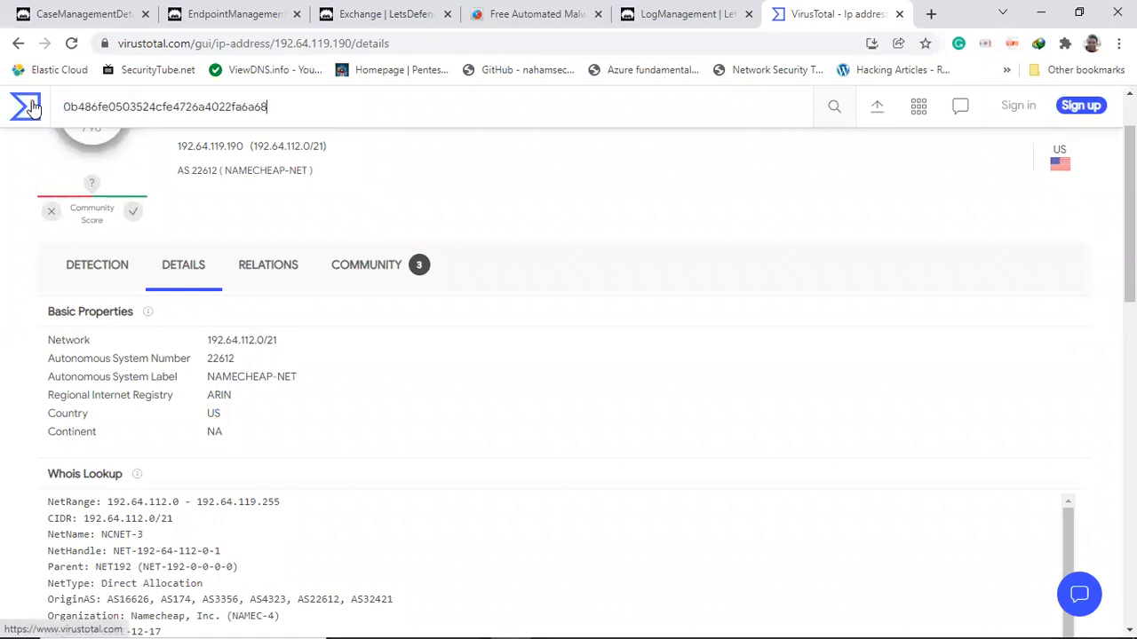
{"action": "key", "text": "Return"}
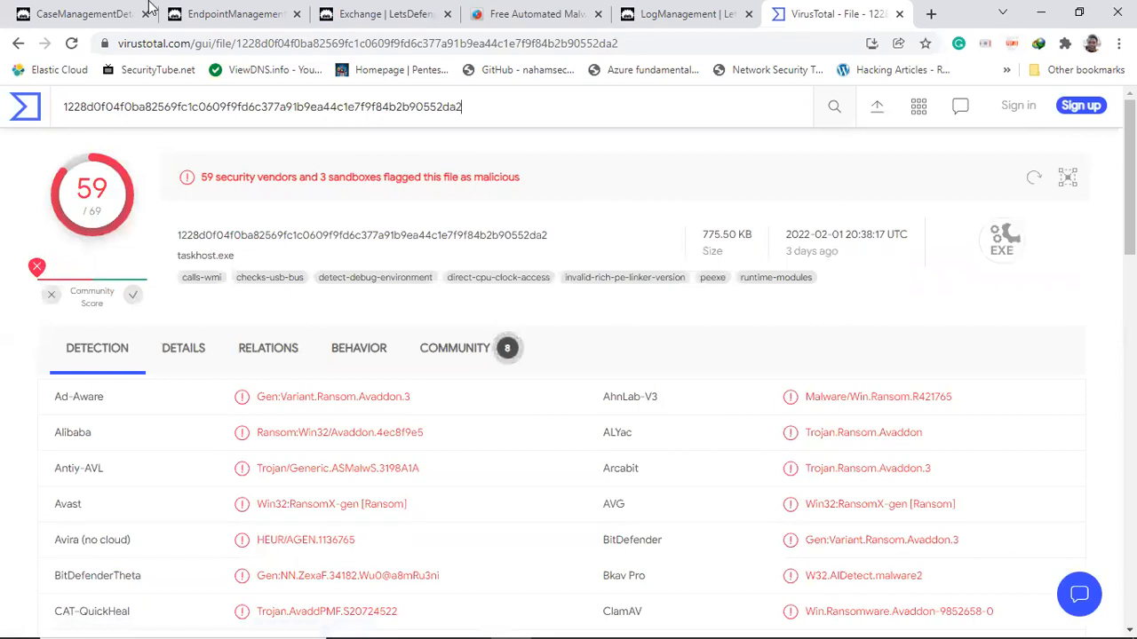
Step: Return to MarkPRD's process history, review the wmic.exe, wbadmin.exe and TiWorker.exe details, and close the history
{"action": "left_click", "coordinate": [279, 5]}
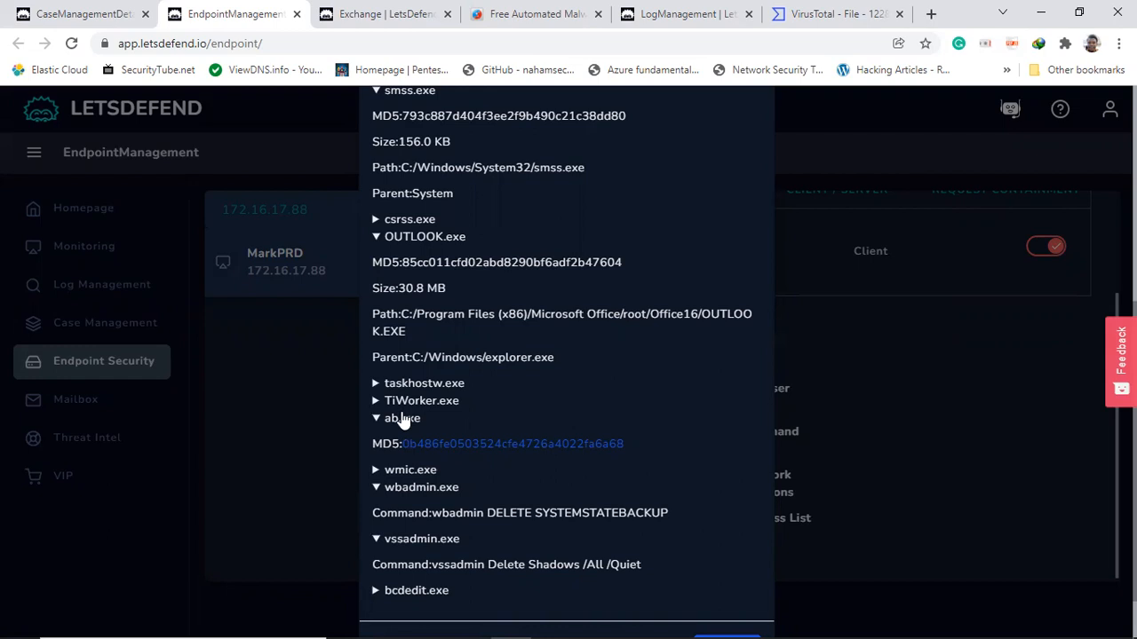
{"action": "left_click", "coordinate": [376, 471]}
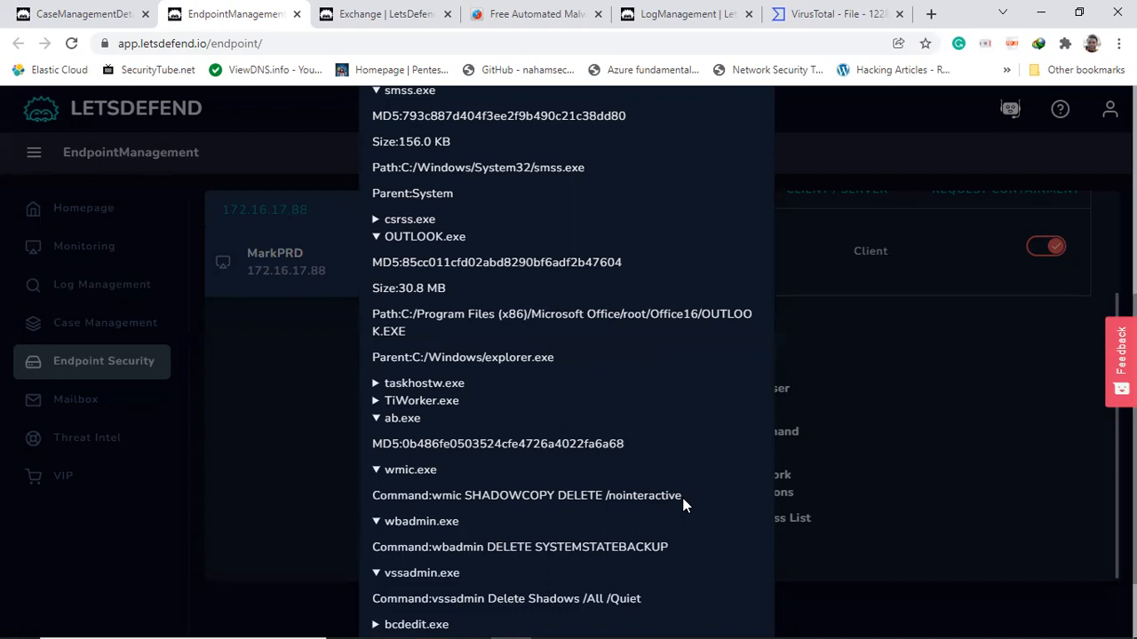
{"action": "left_click", "coordinate": [377, 525]}
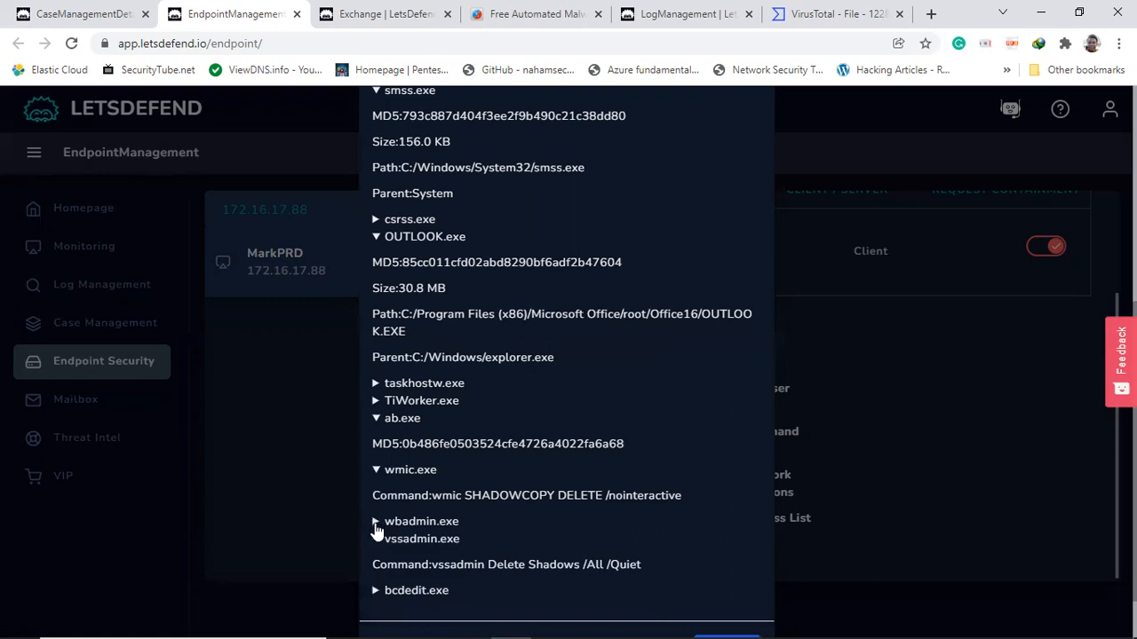
{"action": "left_click", "coordinate": [377, 525]}
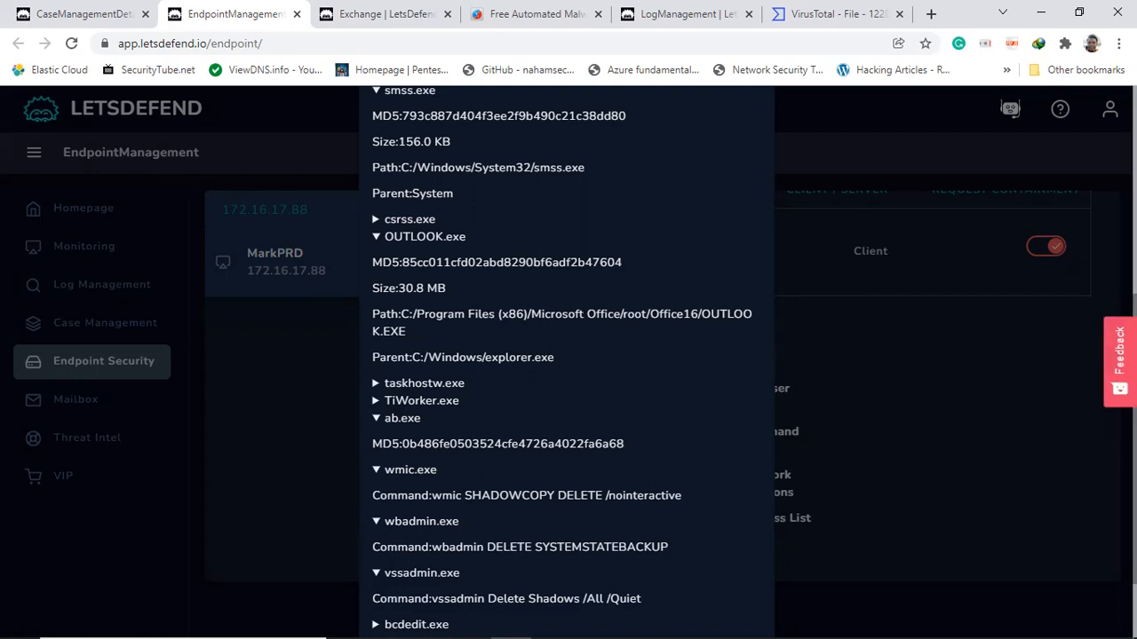
{"action": "scroll", "coordinate": [567, 356], "scroll_direction": "down", "scroll_amount": 2}
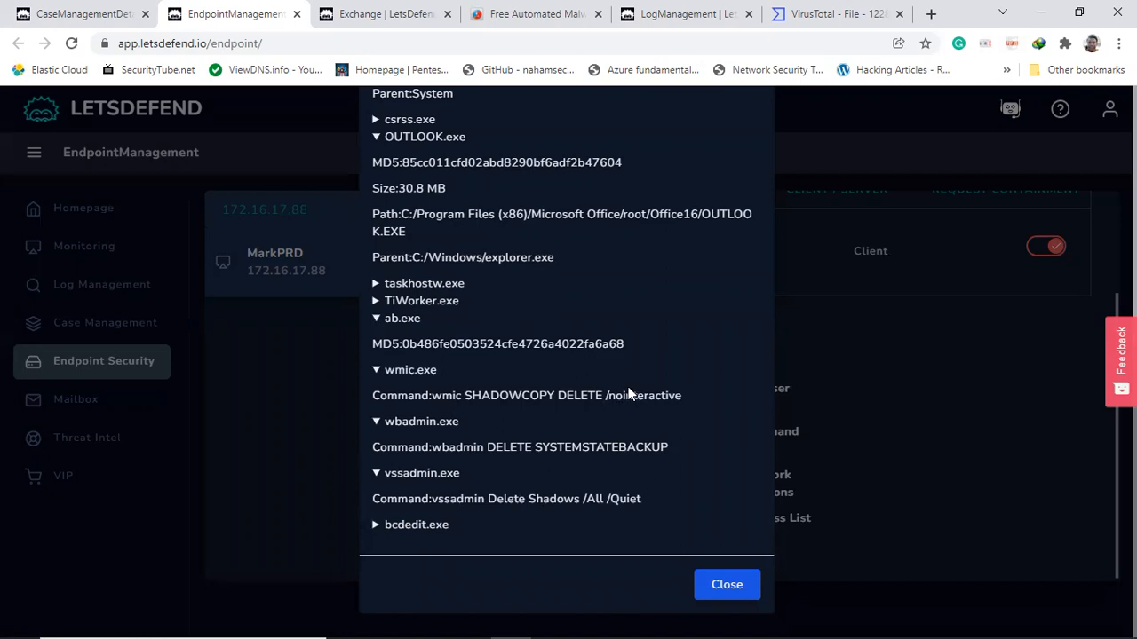
{"action": "left_click", "coordinate": [375, 301]}
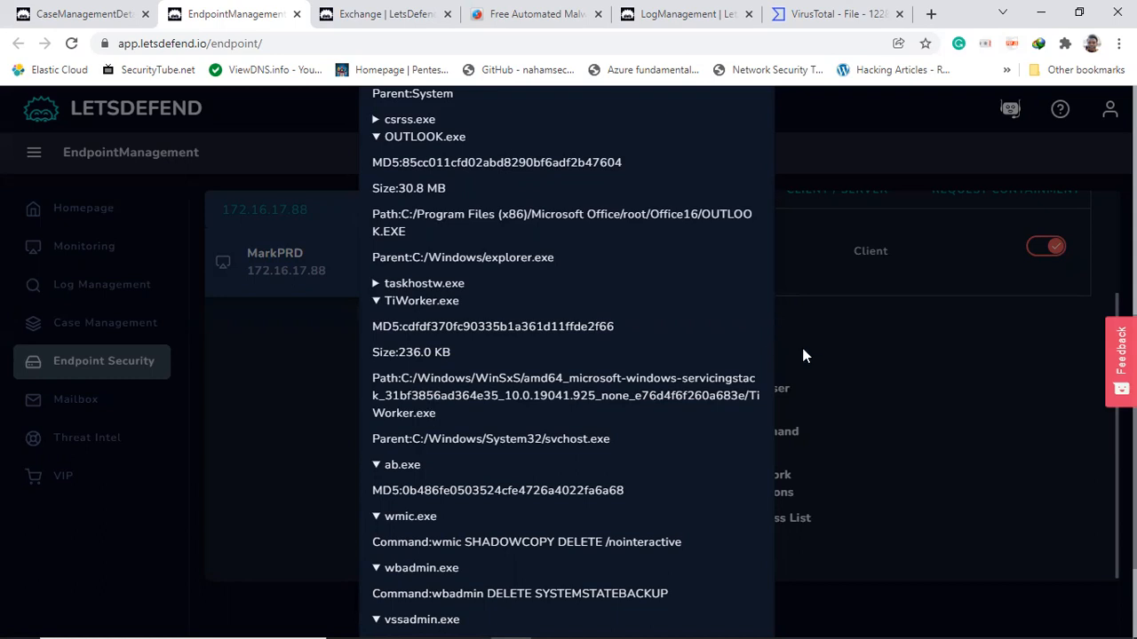
{"action": "left_click", "coordinate": [858, 383]}
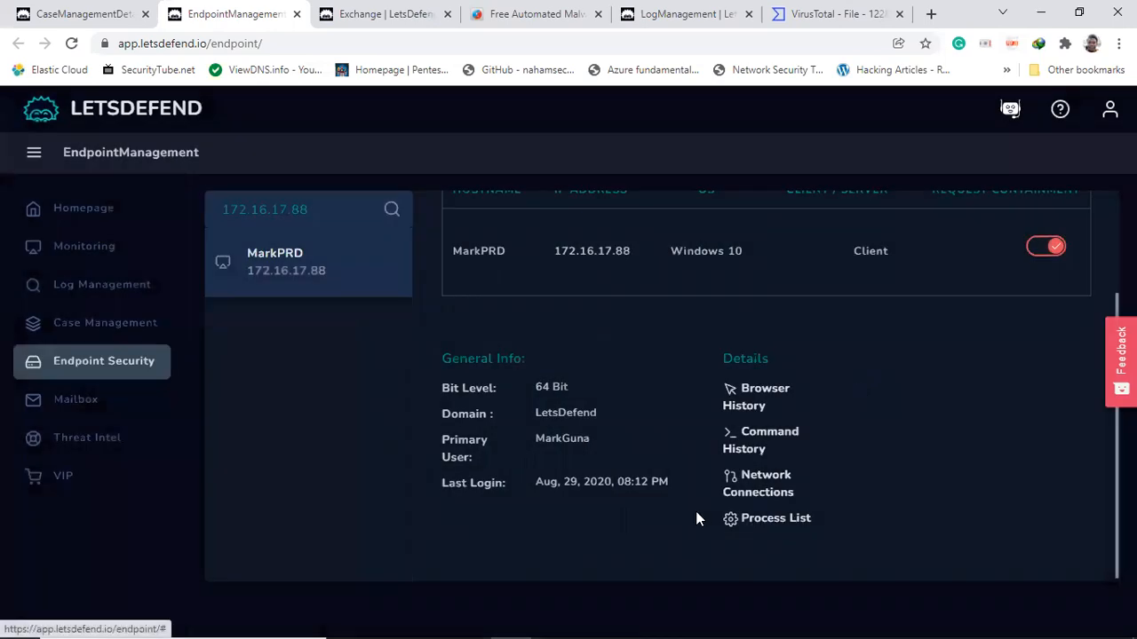
Step: Check MarkPRD's command history, browser history and network connections, closing each view after reading it
{"action": "left_click", "coordinate": [763, 437]}
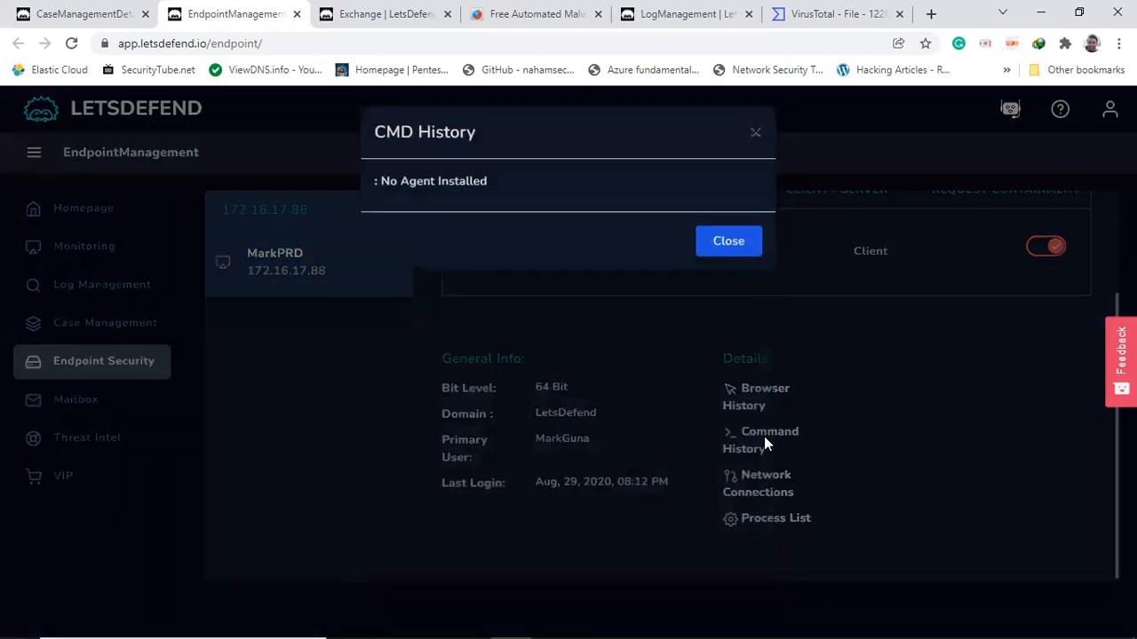
{"action": "left_click", "coordinate": [754, 135]}
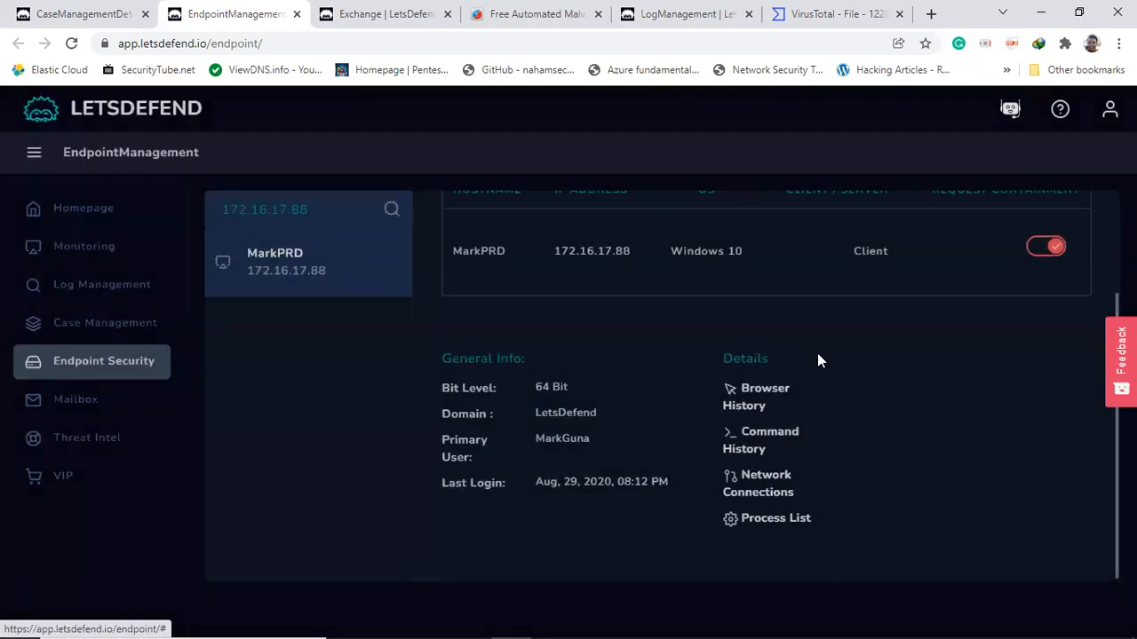
{"action": "left_click", "coordinate": [765, 394]}
{"action": "left_click", "coordinate": [756, 401]}
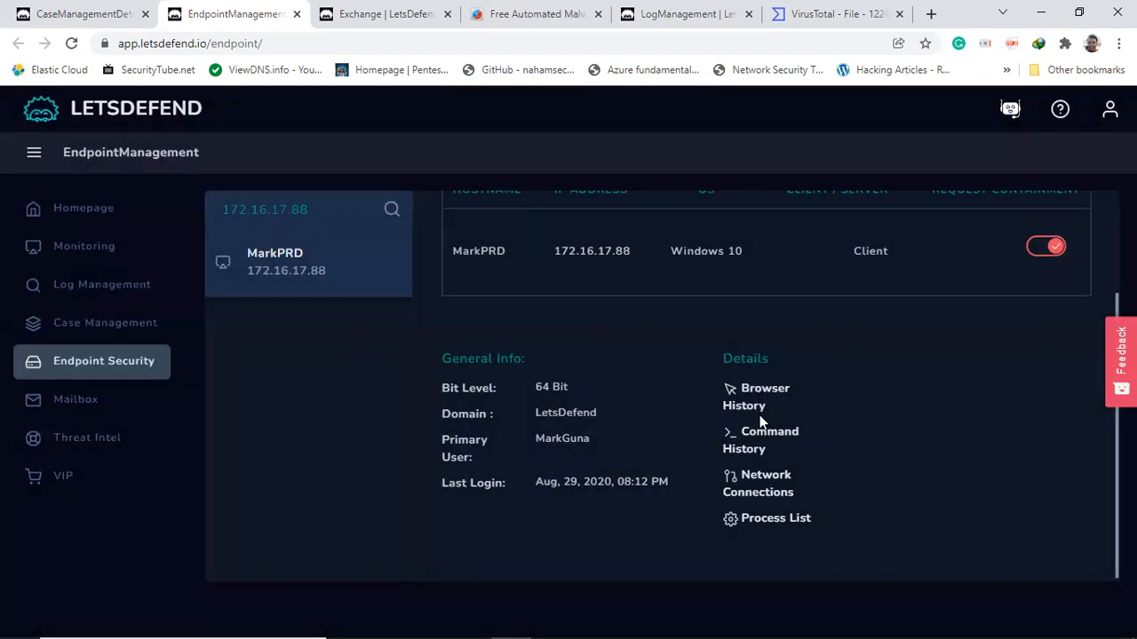
{"action": "left_click", "coordinate": [743, 403]}
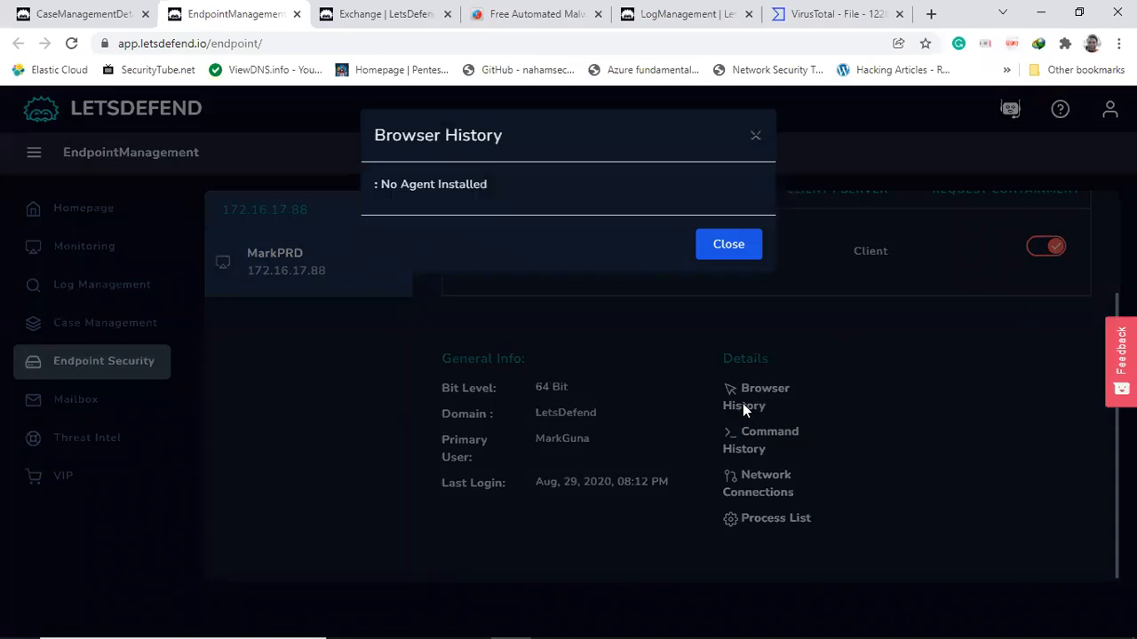
{"action": "left_click", "coordinate": [888, 446]}
{"action": "left_click", "coordinate": [761, 492]}
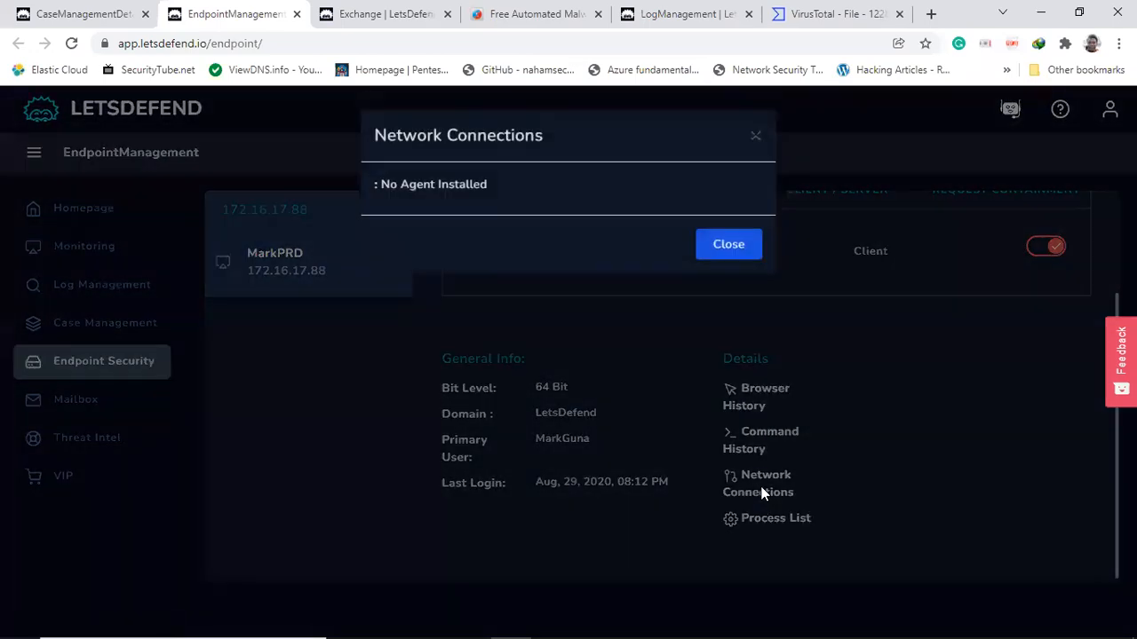
{"action": "left_click", "coordinate": [790, 464]}
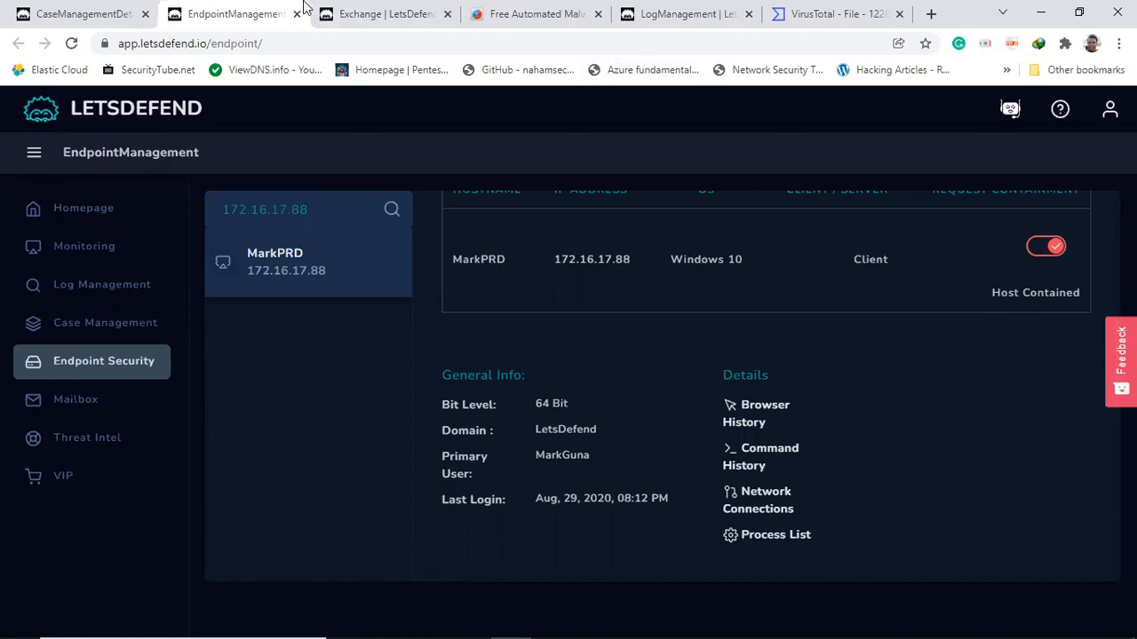
Step: Return to the case playbook and complete the Containment stage to reach Add Artifacts
{"action": "left_click", "coordinate": [91, 17]}
{"action": "left_click", "coordinate": [563, 348]}
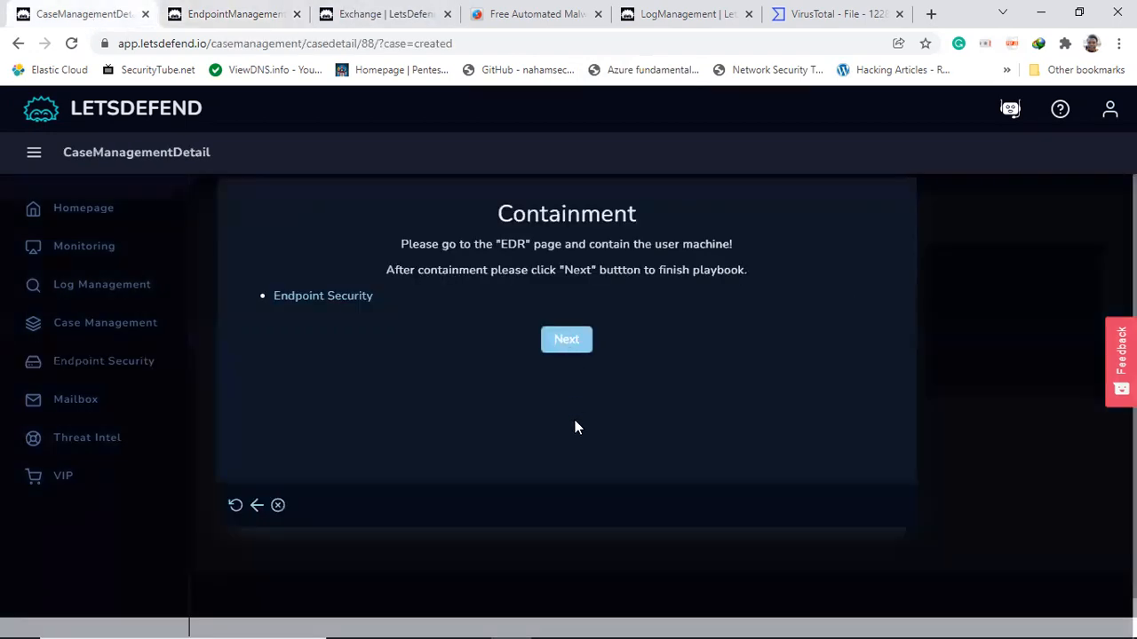
{"action": "left_click", "coordinate": [559, 345]}
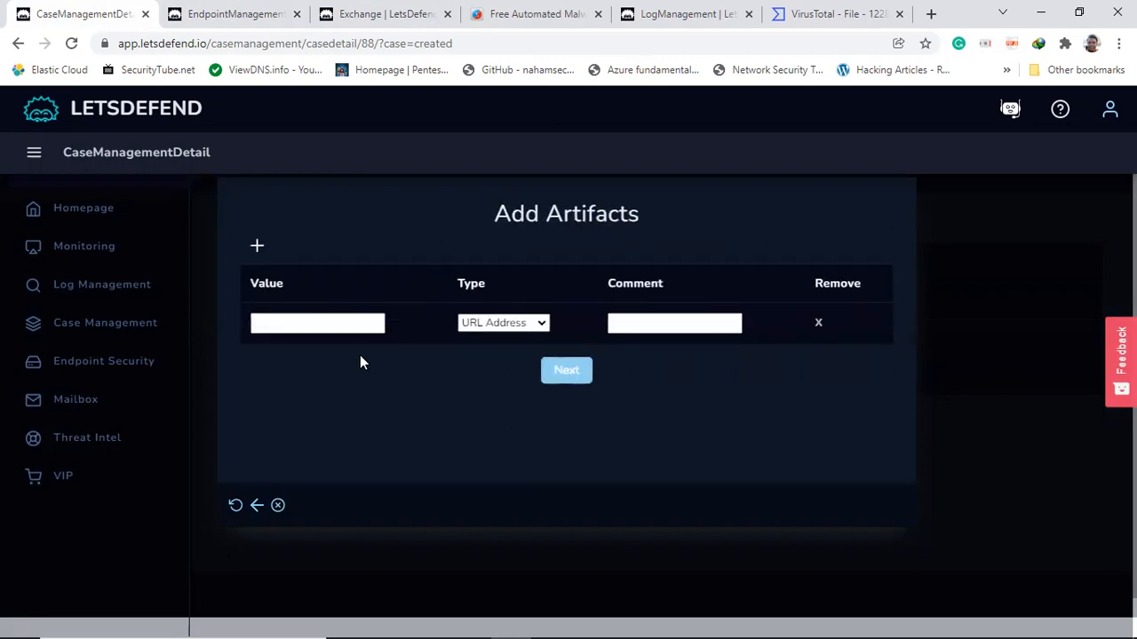
{"action": "left_click", "coordinate": [334, 326]}
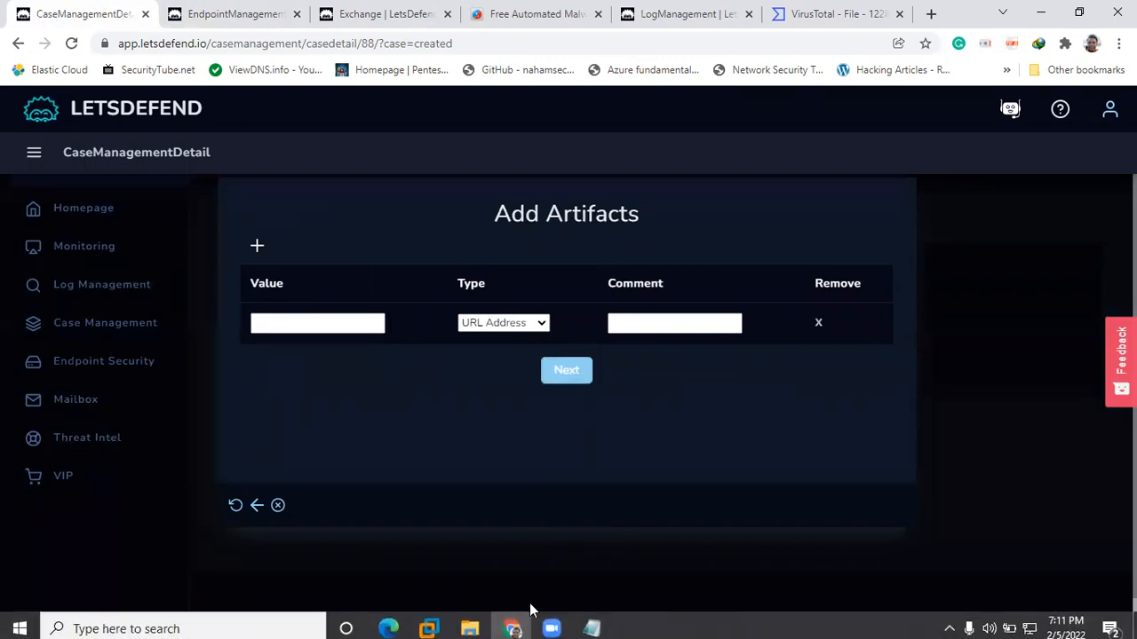
{"action": "left_click", "coordinate": [593, 621]}
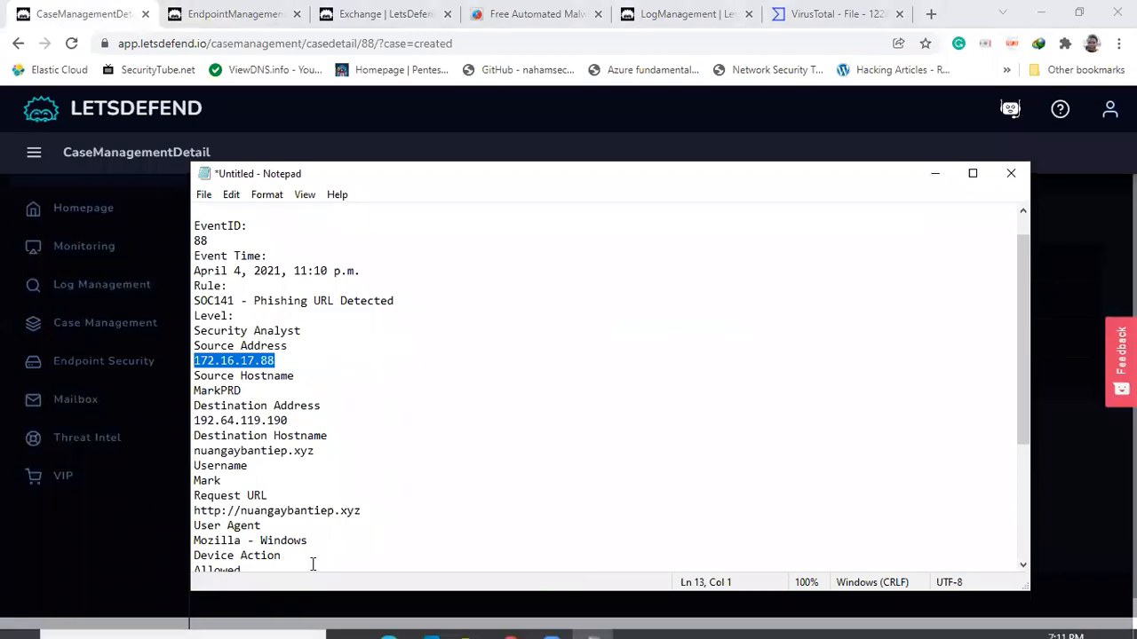
{"action": "left_click_drag", "start_coordinate": [364, 511], "coordinate": [182, 514]}
{"action": "key", "text": "ctrl+c"}
{"action": "left_click", "coordinate": [543, 140]}
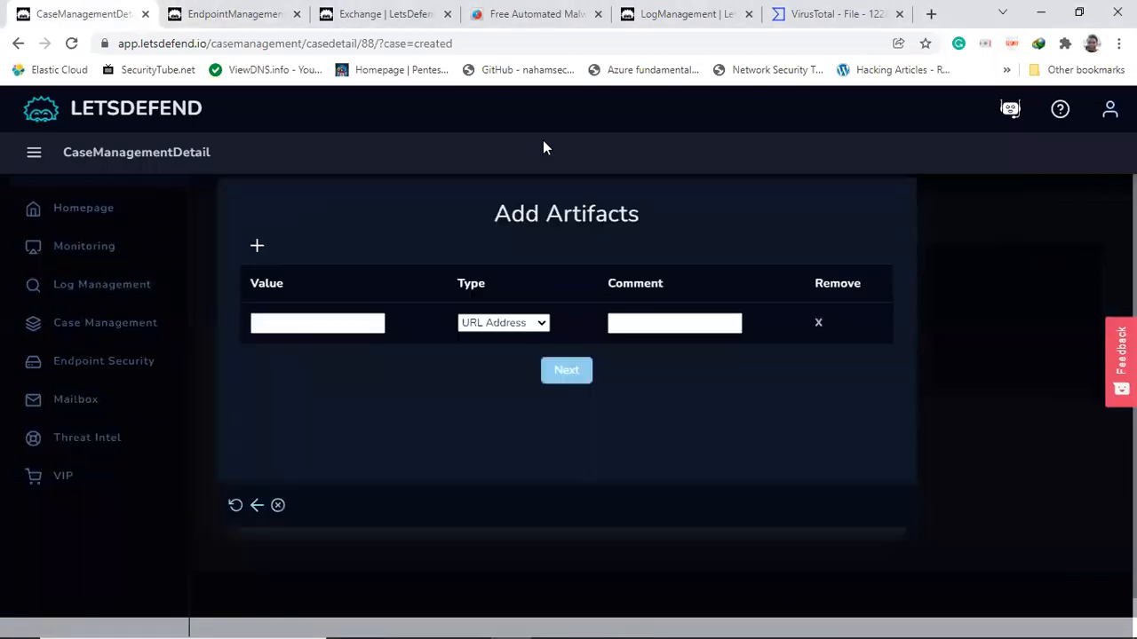
{"action": "left_click", "coordinate": [320, 322]}
{"action": "key", "text": "ctrl+v"}
{"action": "left_click", "coordinate": [655, 318]}
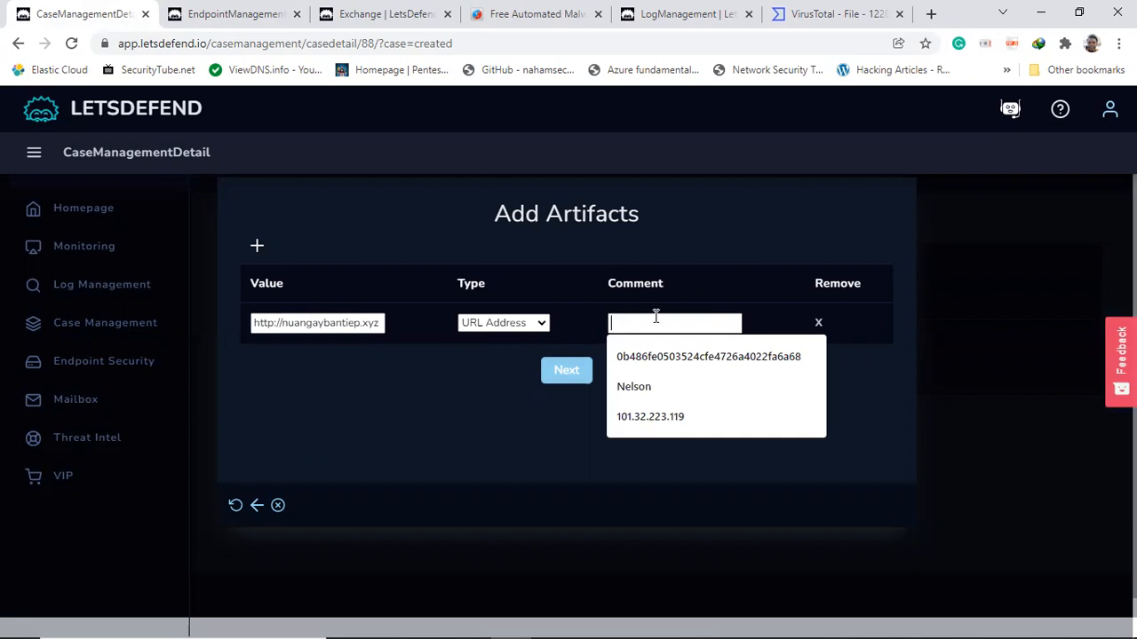
{"action": "type", "text": "Malicious"}
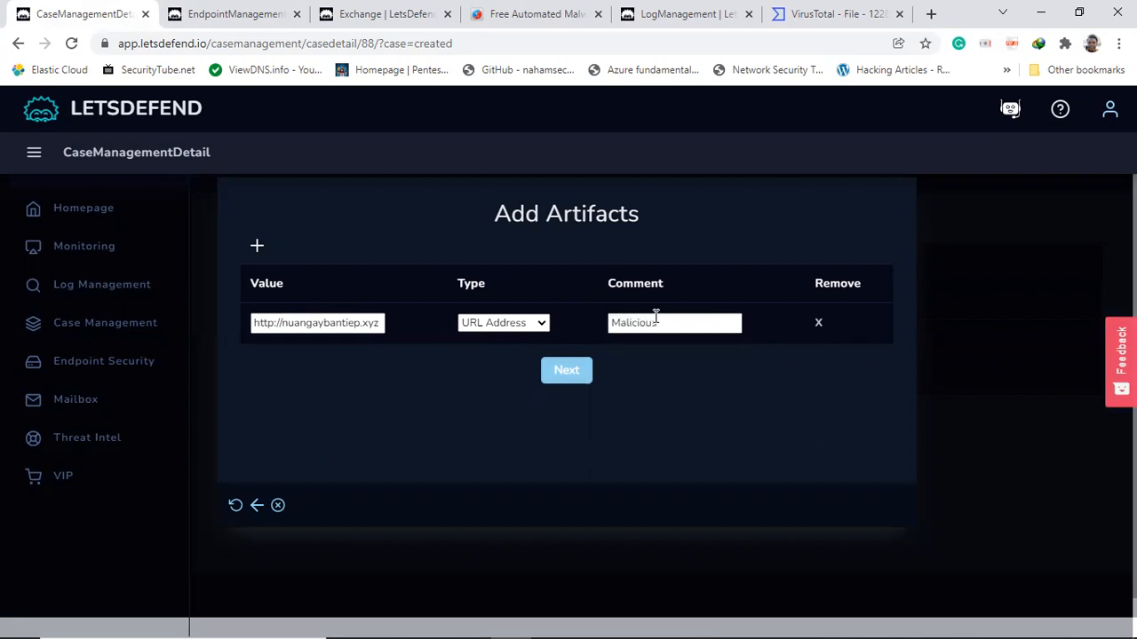
{"action": "type", "text": " URL"}
Step: Add an E-mail Sender artifact with the sender's address copied from the Notepad notes and comment it "Malicous Email Sender"
{"action": "left_click", "coordinate": [257, 245]}
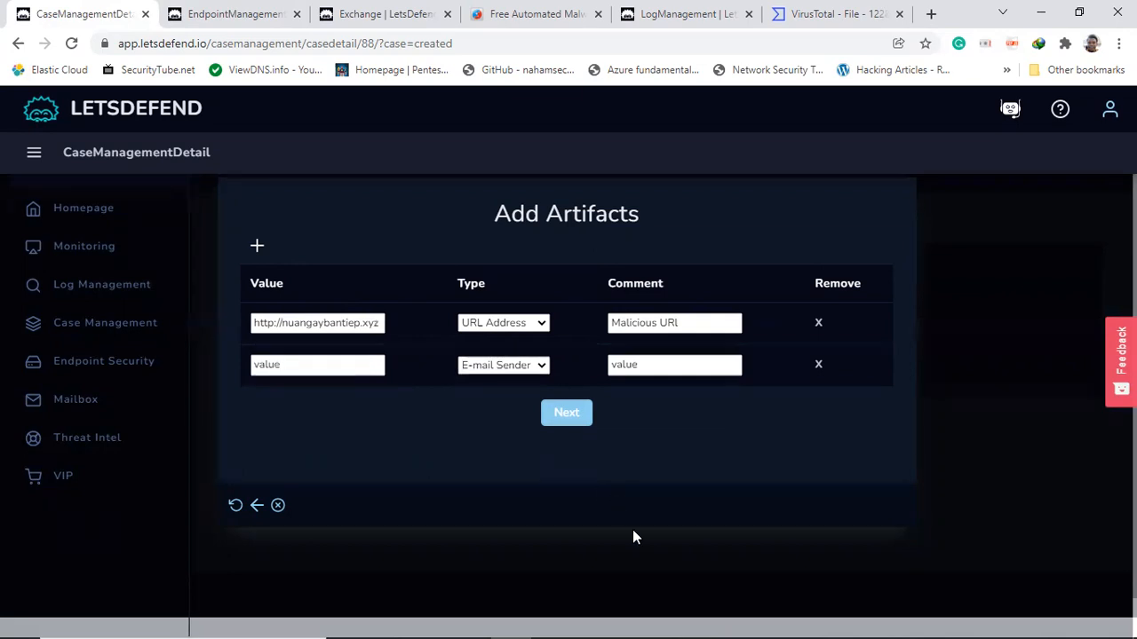
{"action": "left_click", "coordinate": [595, 626]}
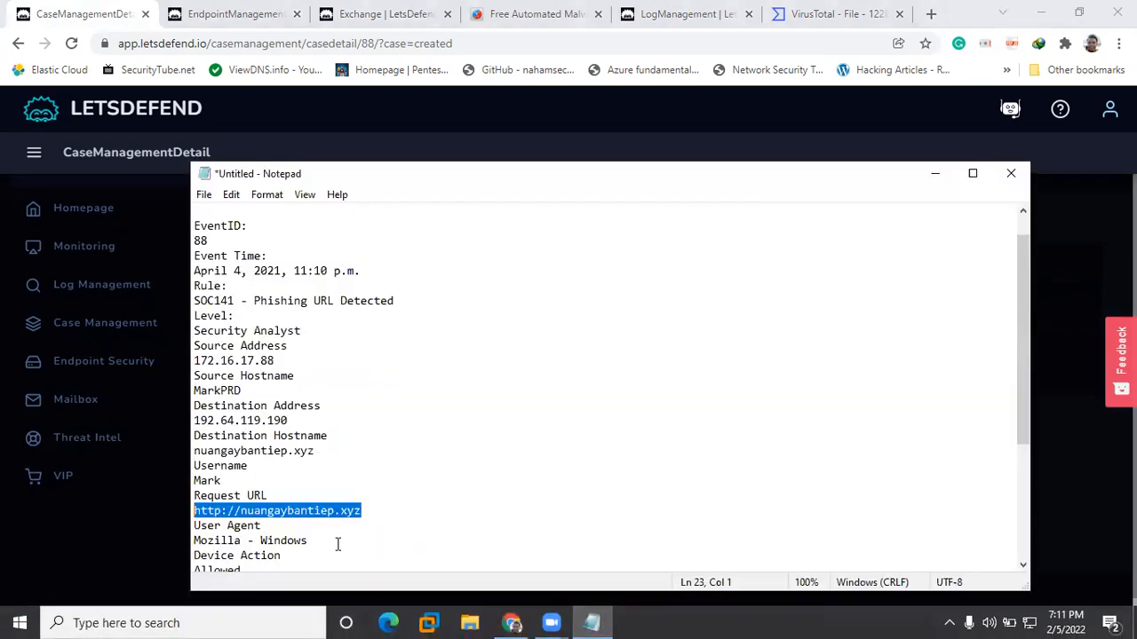
{"action": "scroll", "coordinate": [340, 524], "scroll_direction": "down", "scroll_amount": 5}
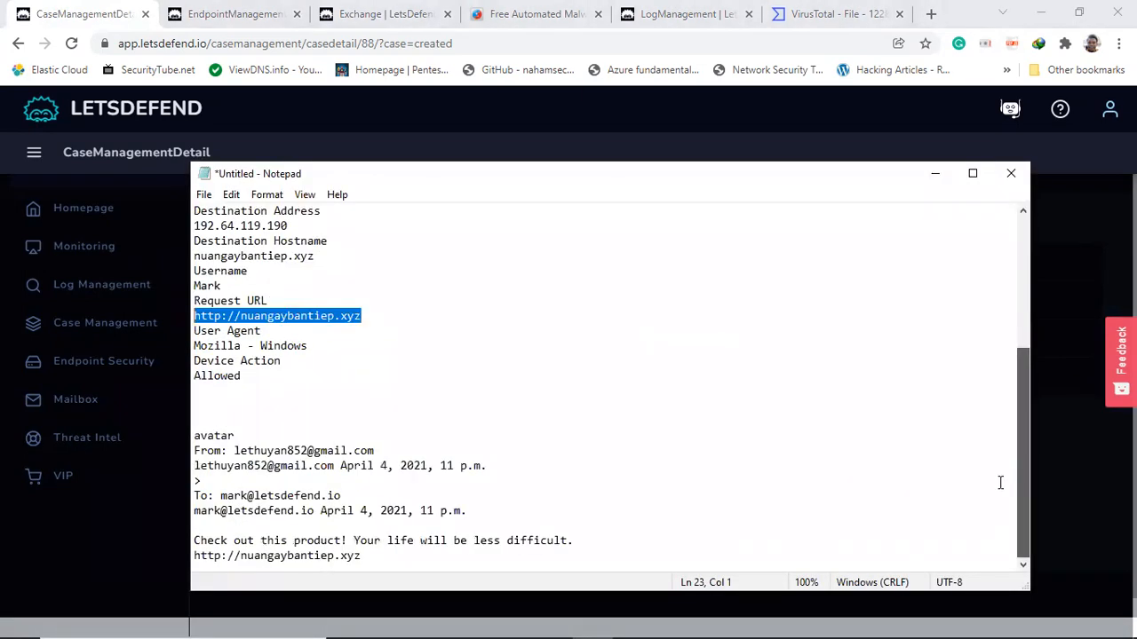
{"action": "left_click_drag", "start_coordinate": [380, 456], "coordinate": [235, 454]}
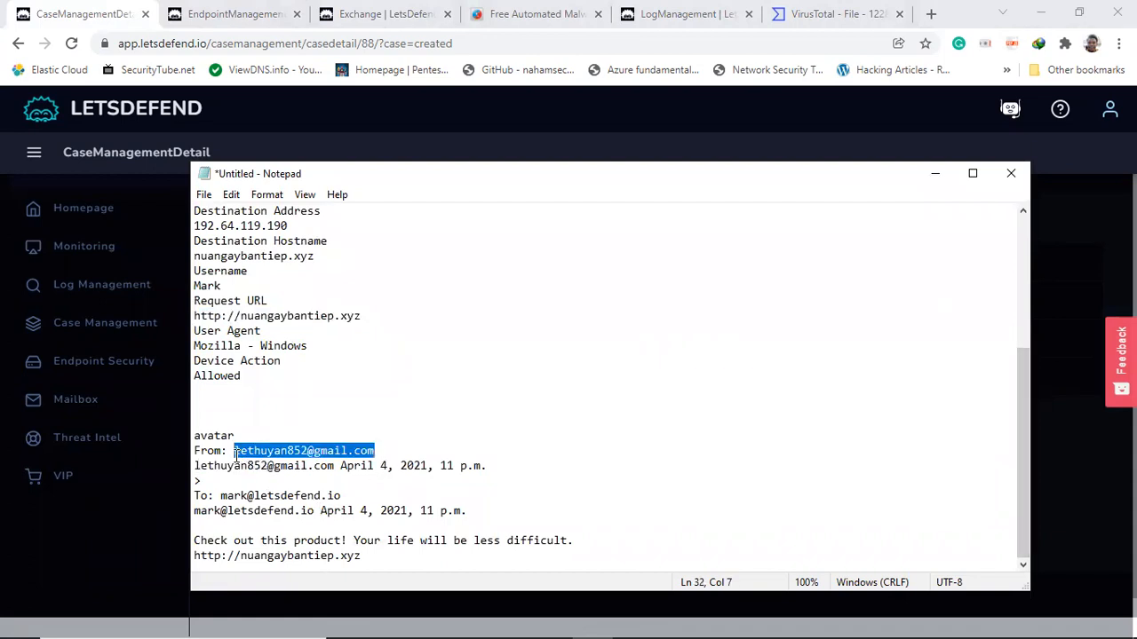
{"action": "left_click", "coordinate": [609, 116]}
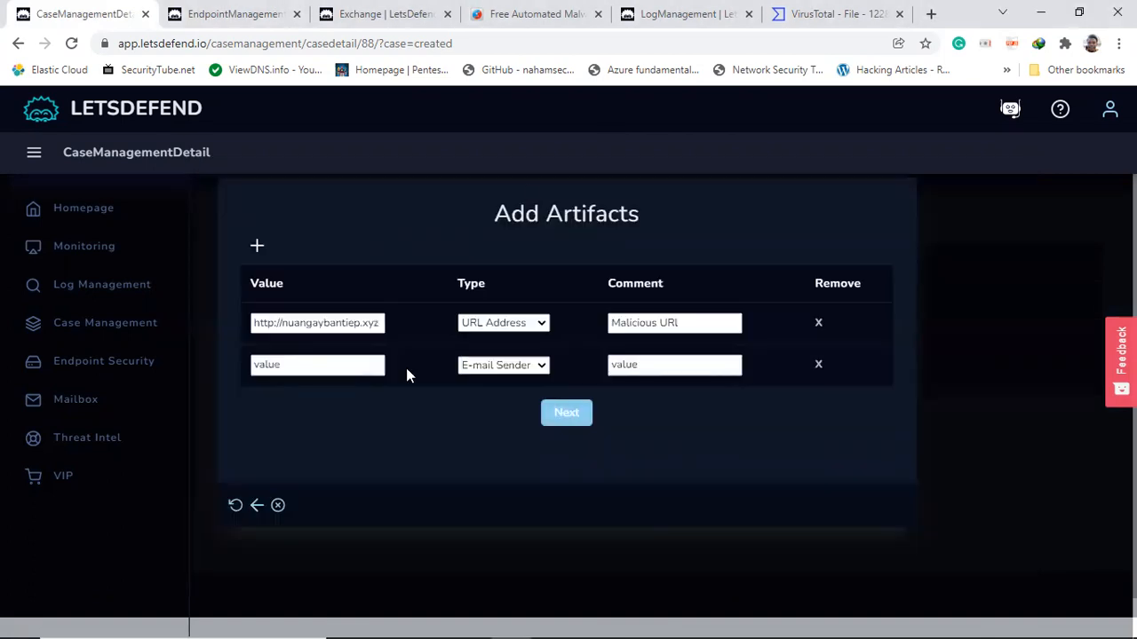
{"action": "left_click", "coordinate": [326, 357]}
{"action": "key", "text": "ctrl+v"}
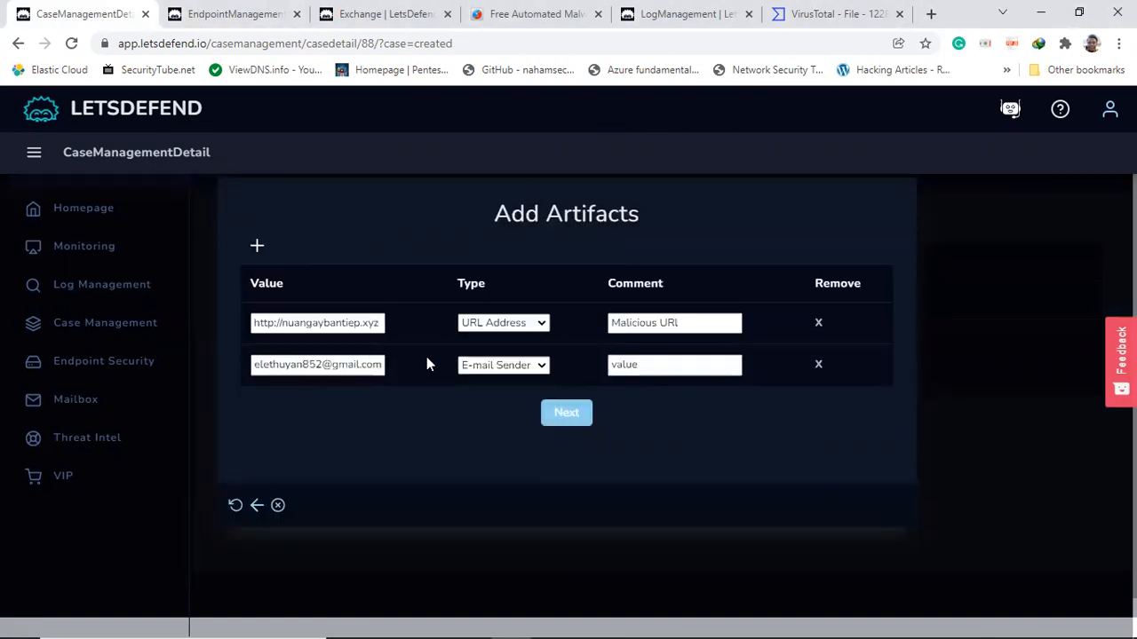
{"action": "left_click", "coordinate": [634, 364]}
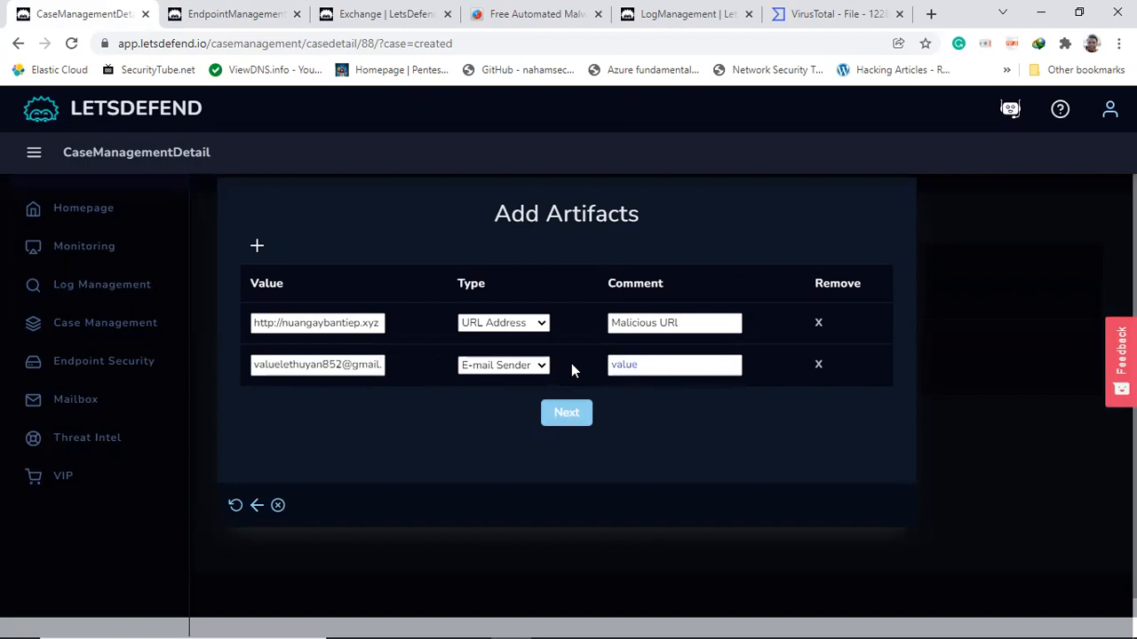
{"action": "type", "text": "Malicous Email Sender"}
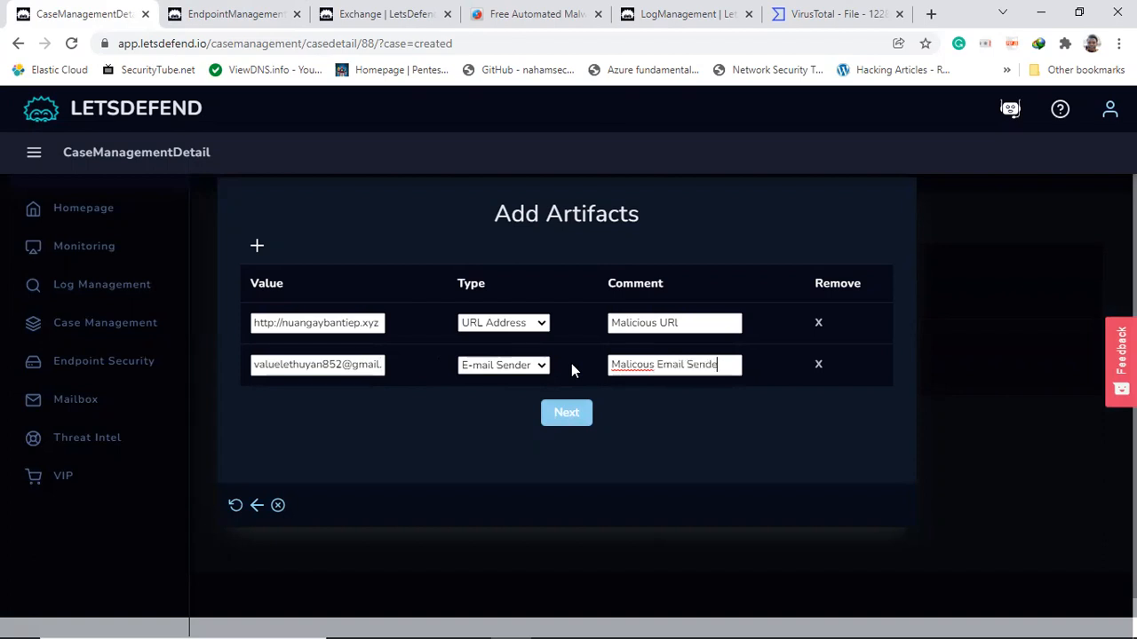
Step: Add an IP Address artifact with the destination address 192.64.119.190 copied from the Notepad notes
{"action": "left_click", "coordinate": [256, 246]}
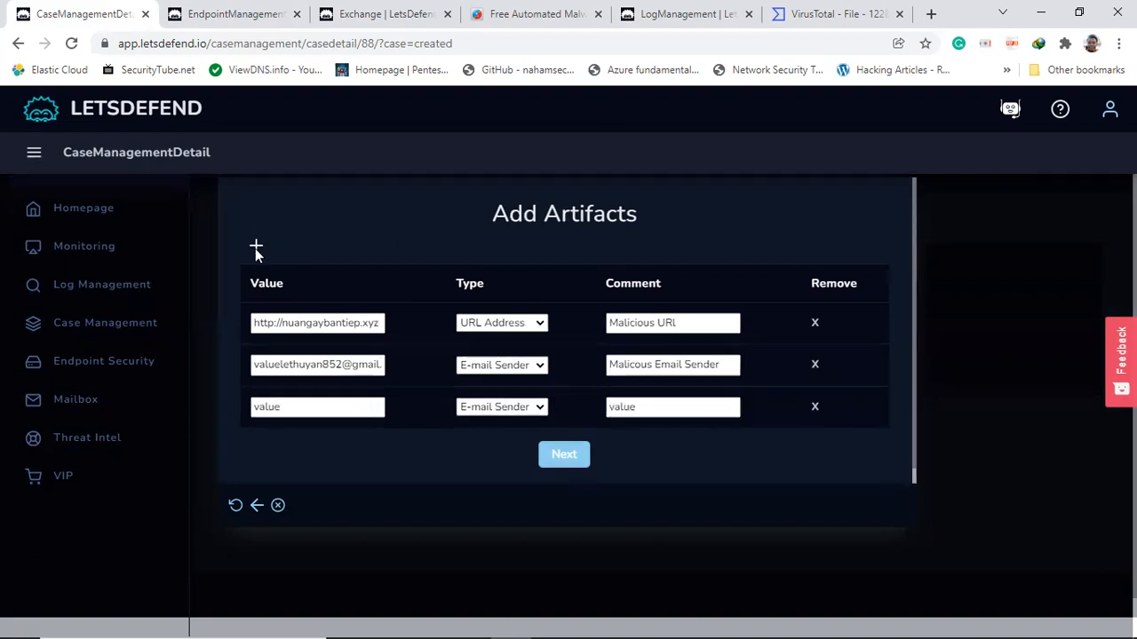
{"action": "left_click", "coordinate": [480, 407]}
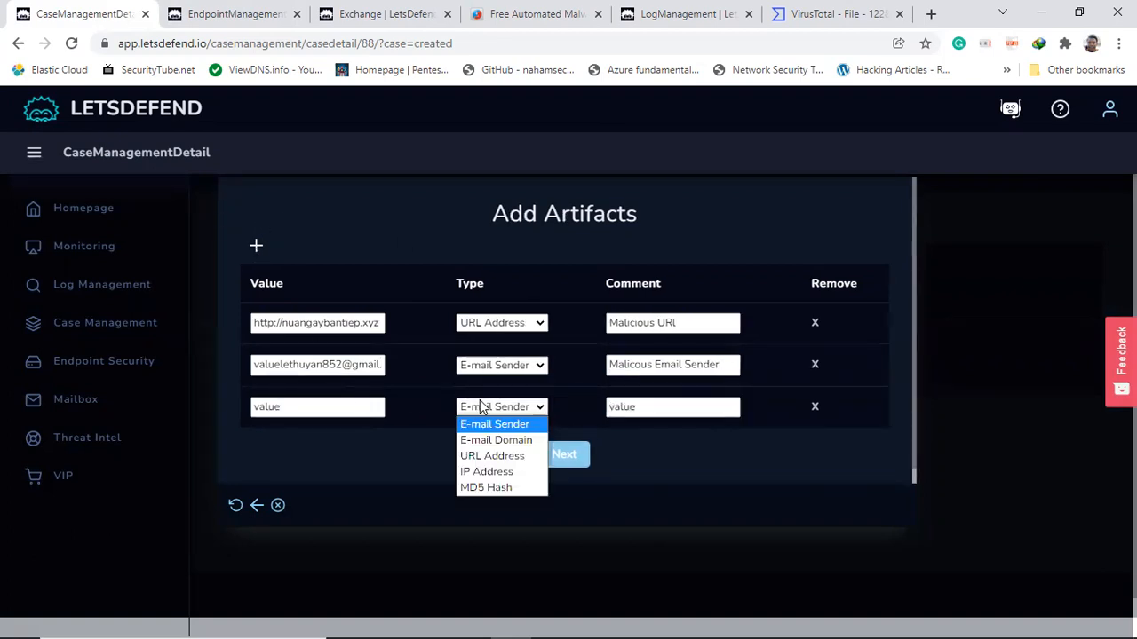
{"action": "left_click", "coordinate": [494, 472]}
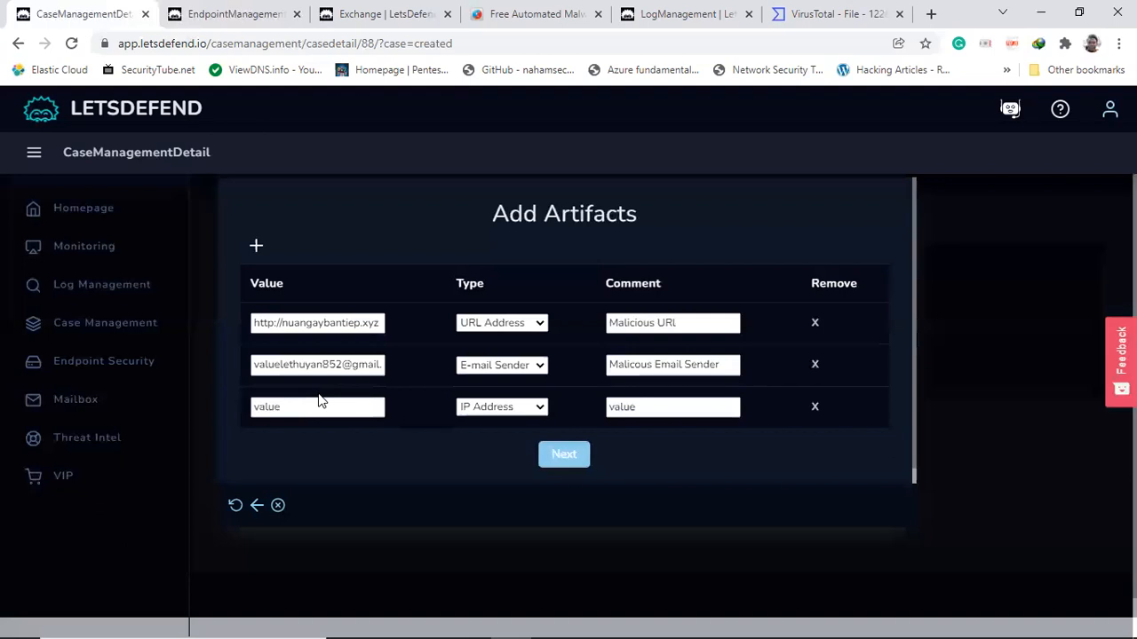
{"action": "left_click", "coordinate": [591, 622]}
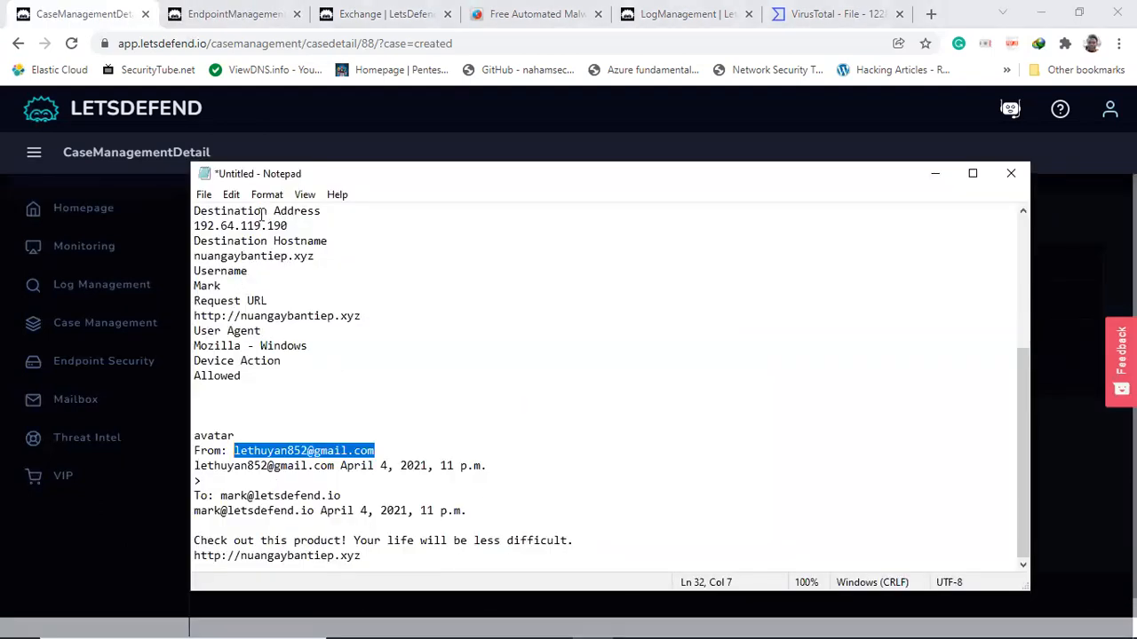
{"action": "left_click", "coordinate": [312, 228]}
{"action": "key", "text": "shift+Home"}
{"action": "key", "text": "ctrl+c"}
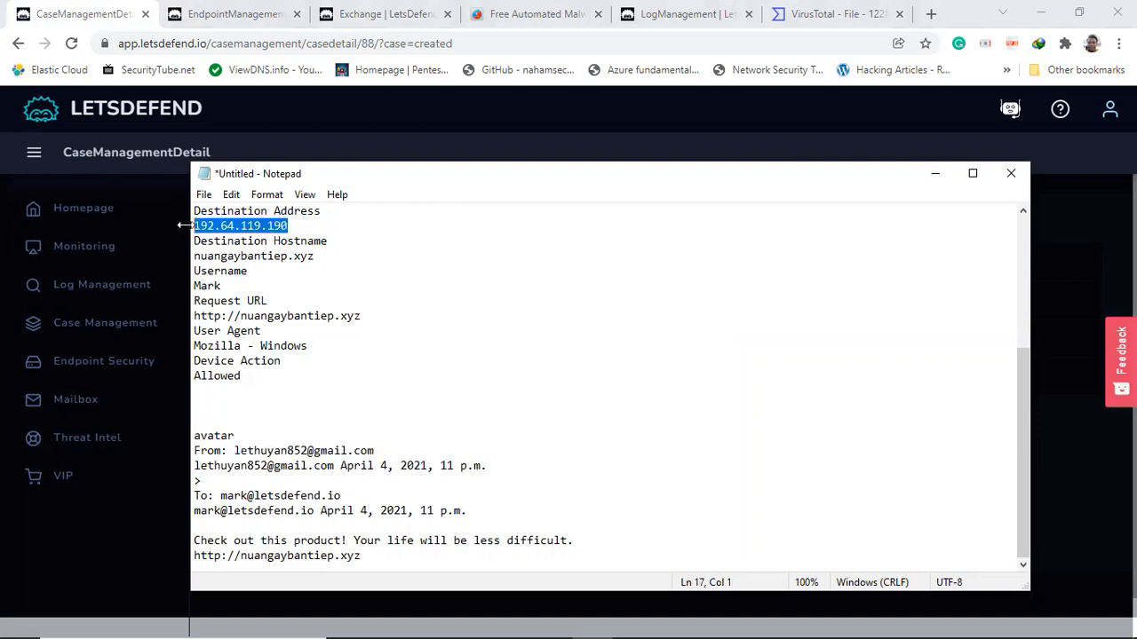
{"action": "left_click", "coordinate": [569, 123]}
{"action": "left_click", "coordinate": [301, 405]}
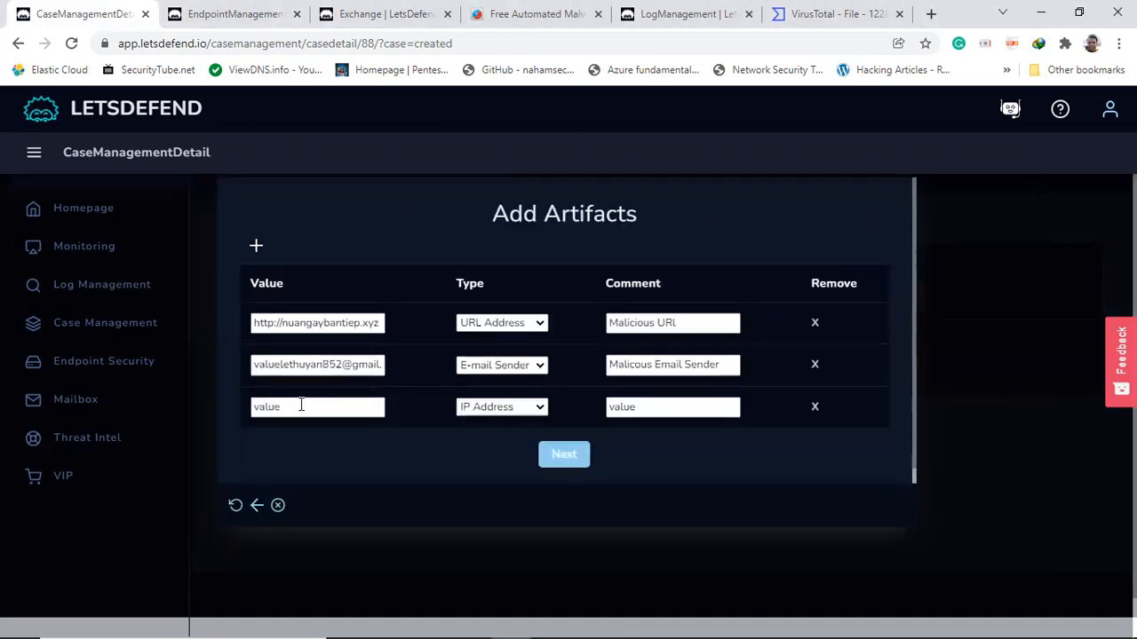
{"action": "key", "text": "BackSpace"}
{"action": "key", "text": "BackSpace"}
{"action": "key", "text": "BackSpace"}
{"action": "key", "text": "BackSpace"}
{"action": "key", "text": "BackSpace"}
{"action": "key", "text": "ctrl+v"}
Step: Replace the IP address artifact's placeholder comment with "Blacklisted IP Address"
{"action": "left_click", "coordinate": [624, 406]}
{"action": "double_click", "coordinate": [645, 408]}
{"action": "key", "text": "BackSpace"}
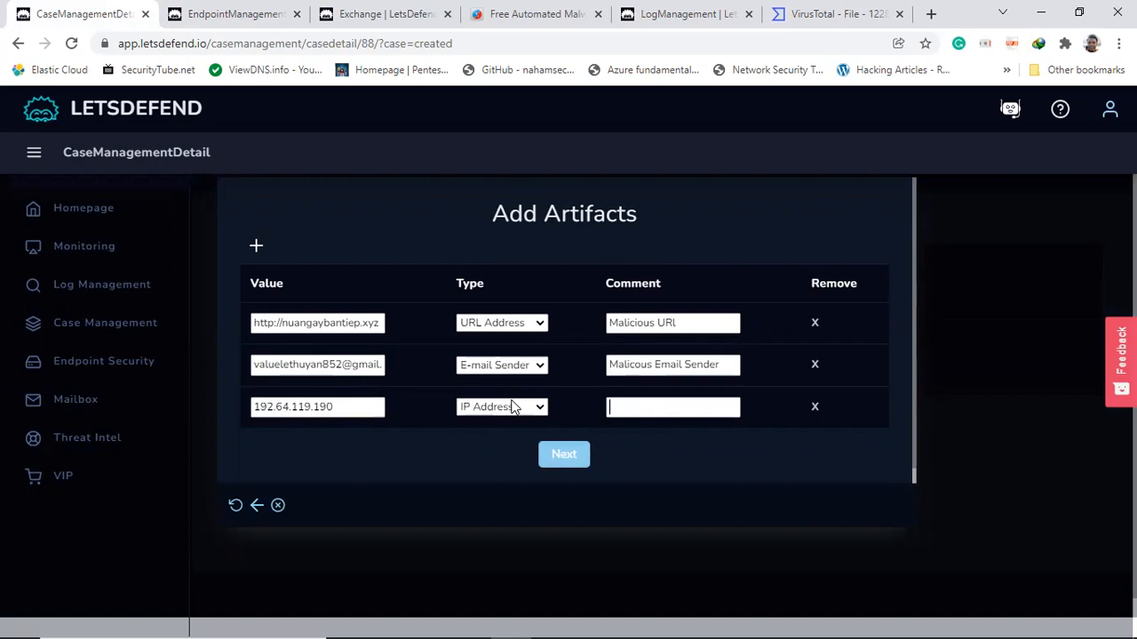
{"action": "type", "text": "Blacklisted IP Address"}
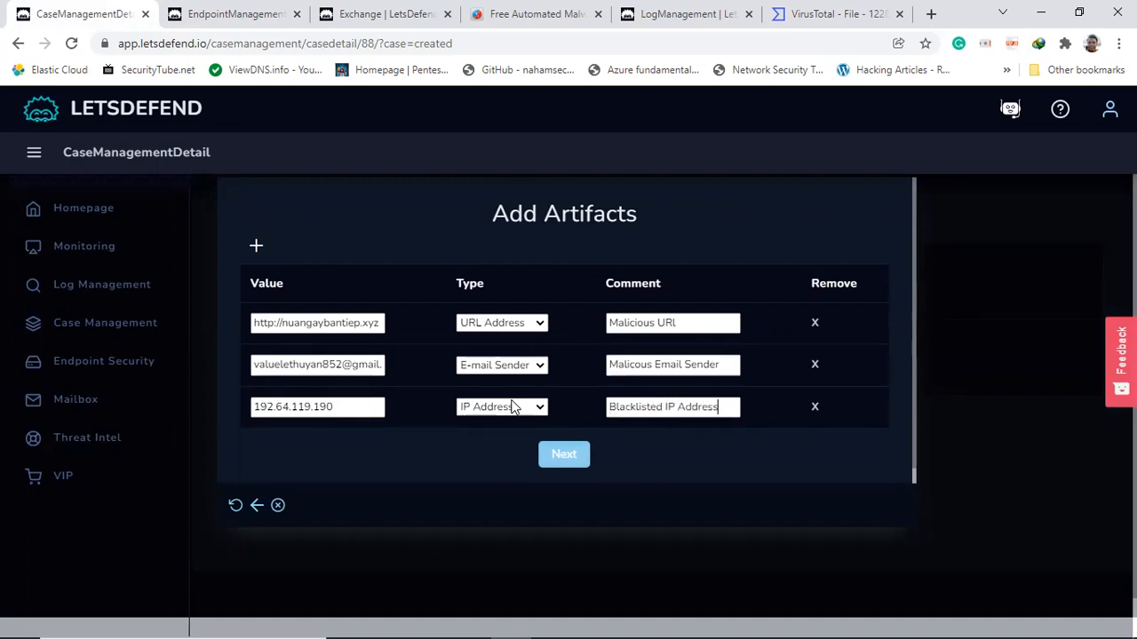
Step: Add a fourth artifact row and set its type to MD5 Hash
{"action": "left_click", "coordinate": [256, 248]}
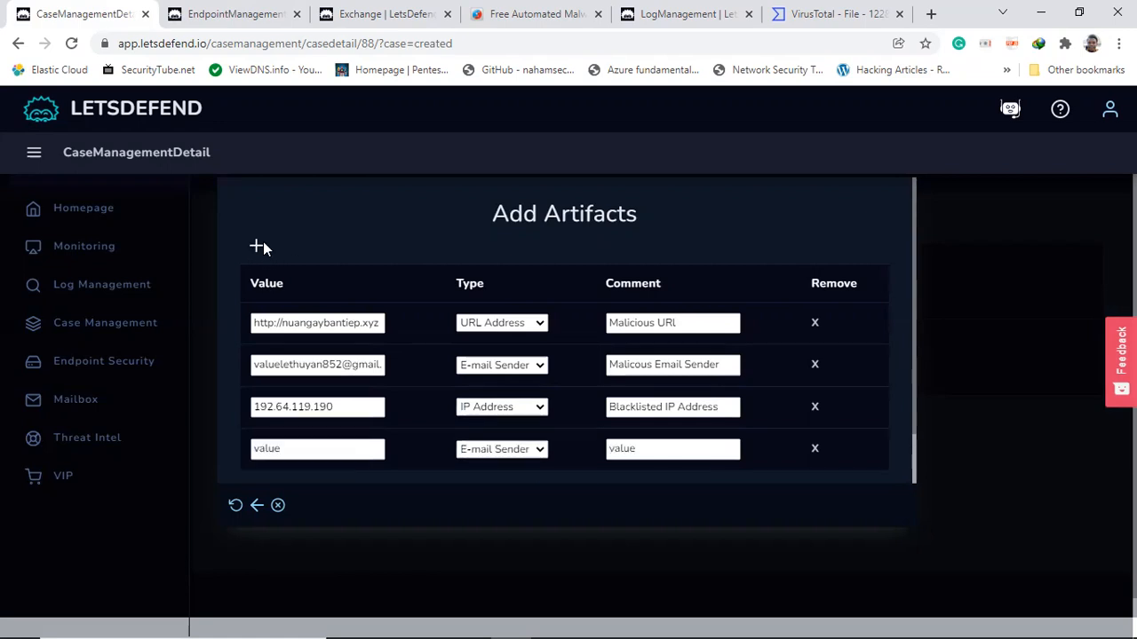
{"action": "left_click", "coordinate": [486, 449]}
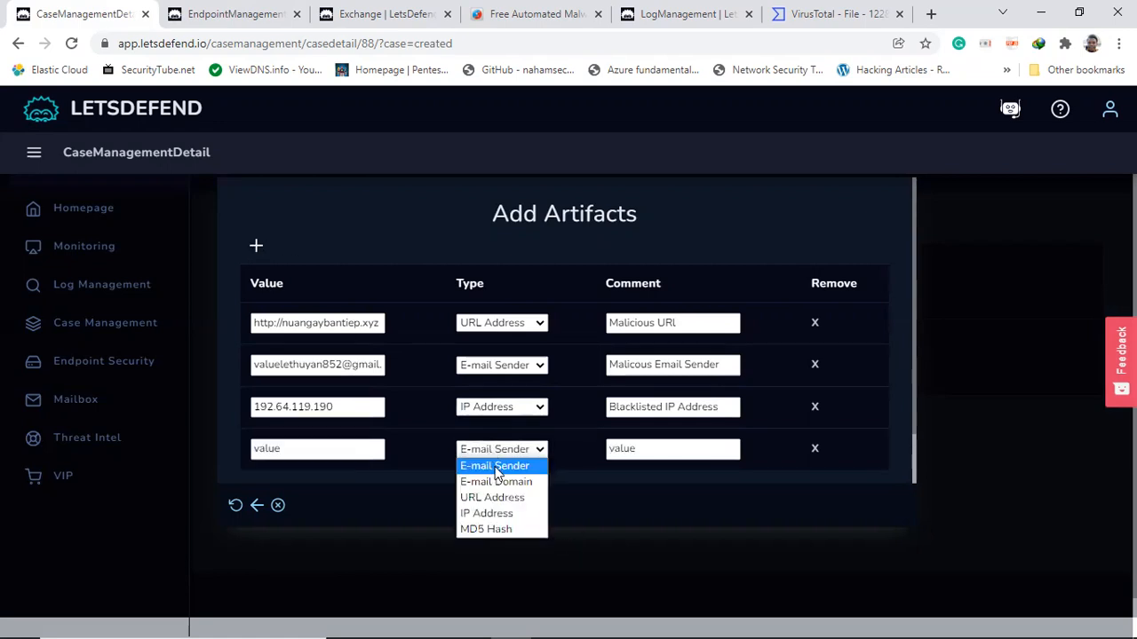
{"action": "left_click", "coordinate": [493, 528]}
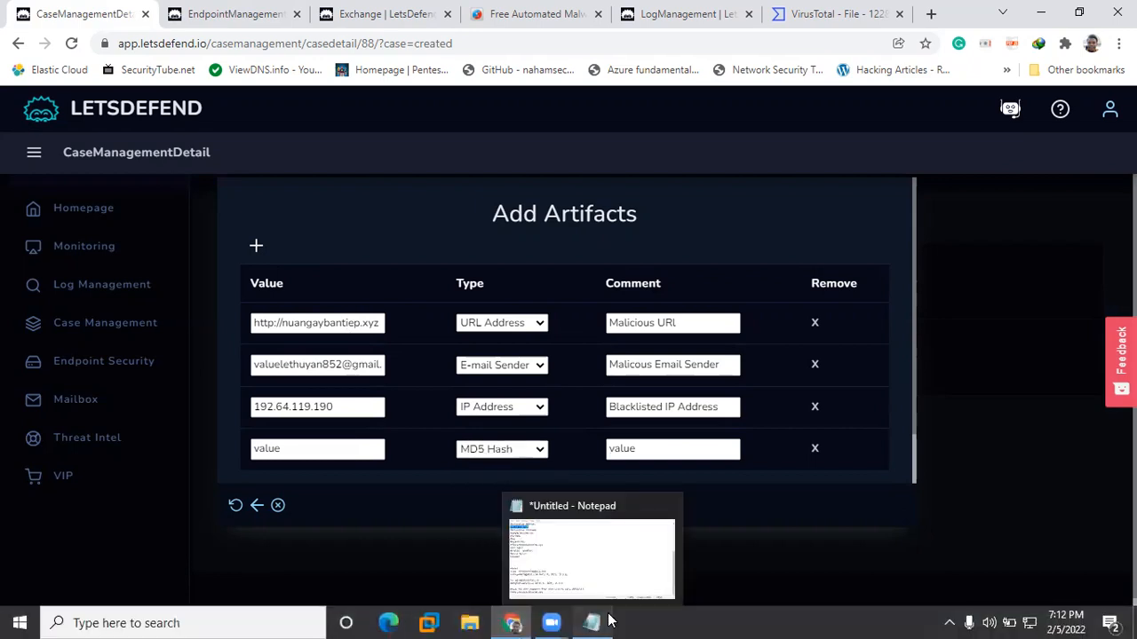
Step: Look for the file hash in the Notepad notes, MarkPRD's endpoint page, the mailbox, Monitoring and a fresh Log Management list
{"action": "left_click", "coordinate": [604, 622]}
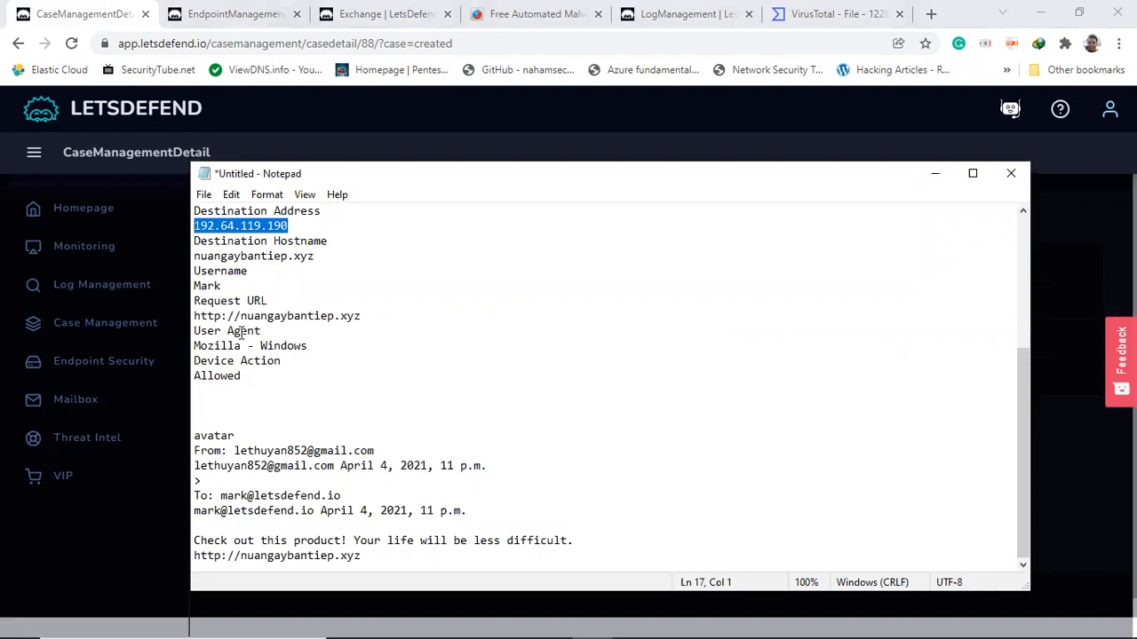
{"action": "left_click_drag", "start_coordinate": [1026, 400], "coordinate": [1019, 242]}
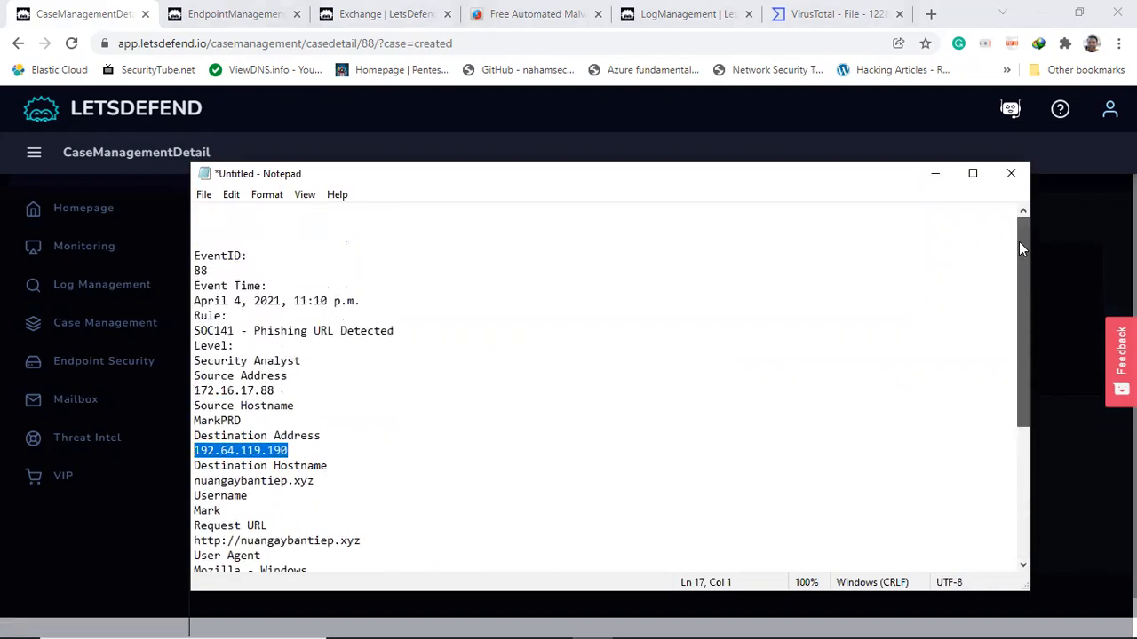
{"action": "left_click", "coordinate": [228, 14]}
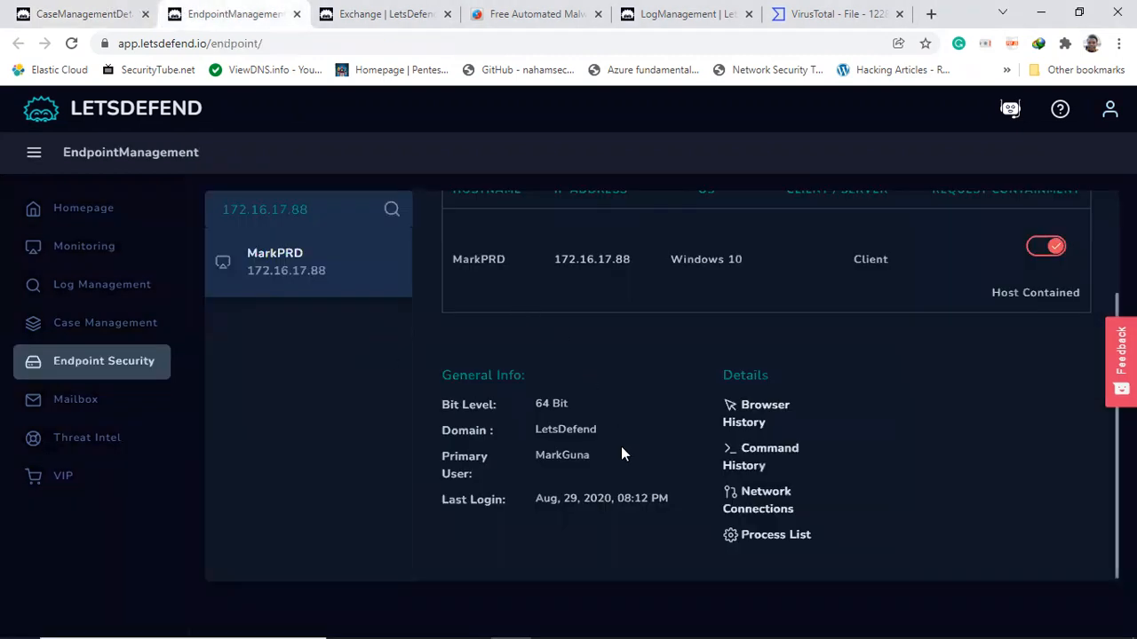
{"action": "key", "text": "ctrl+Tab"}
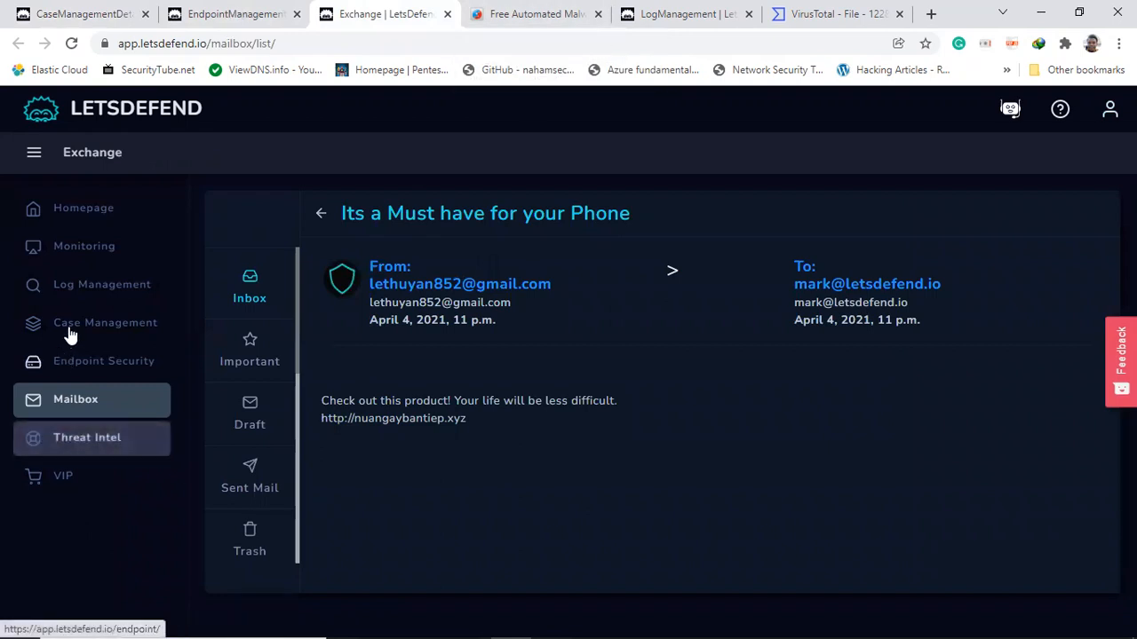
{"action": "left_click", "coordinate": [65, 249]}
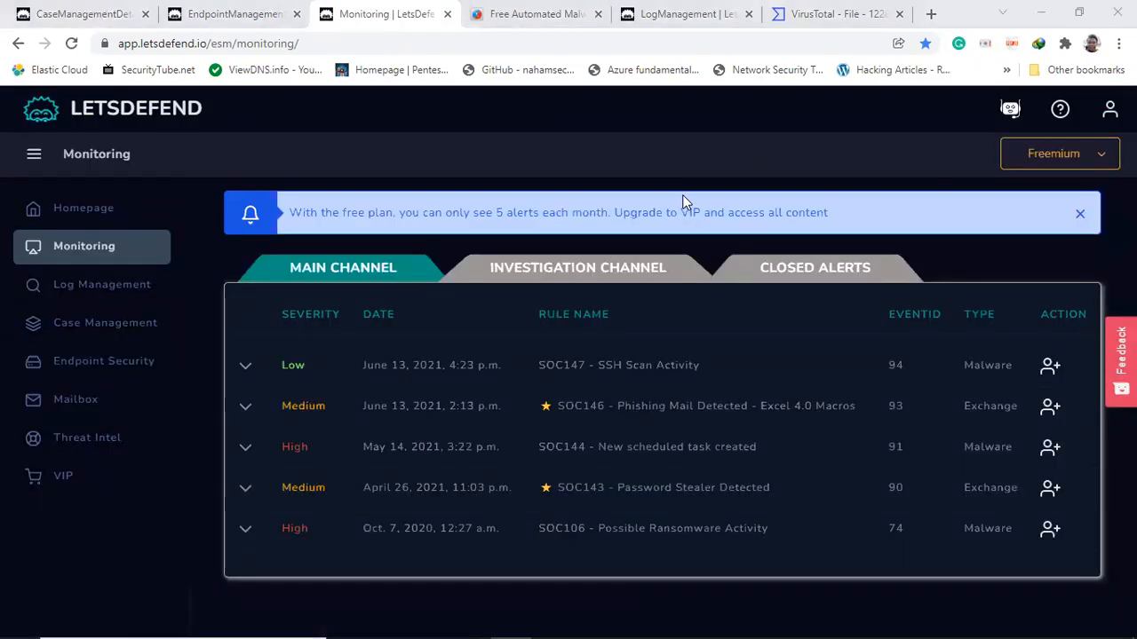
{"action": "left_click", "coordinate": [1080, 217]}
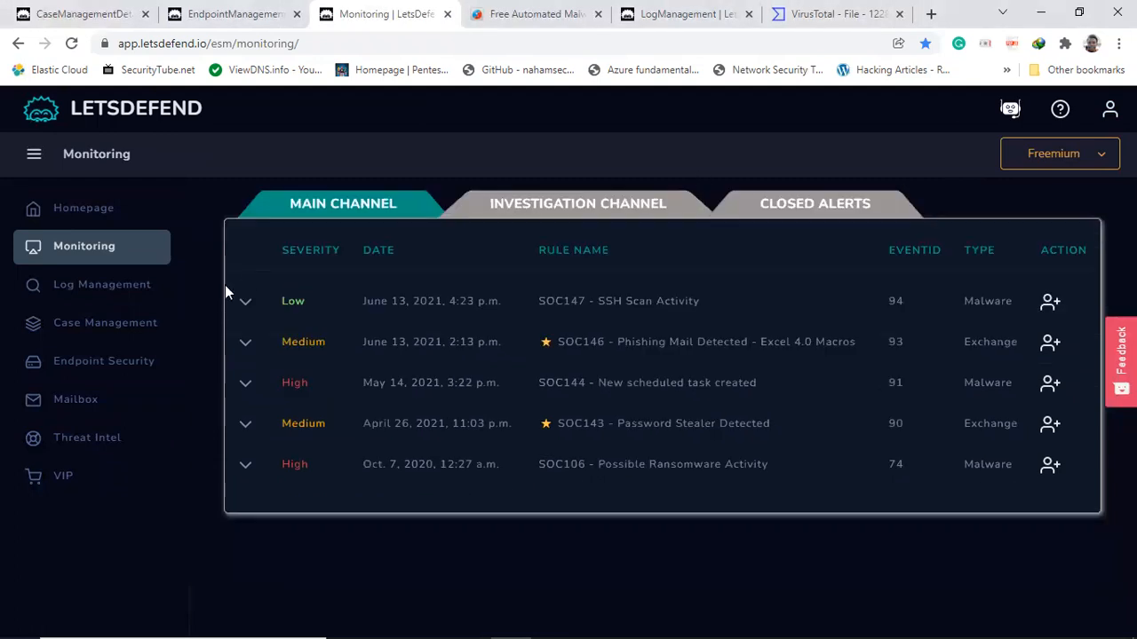
{"action": "left_click", "coordinate": [101, 296]}
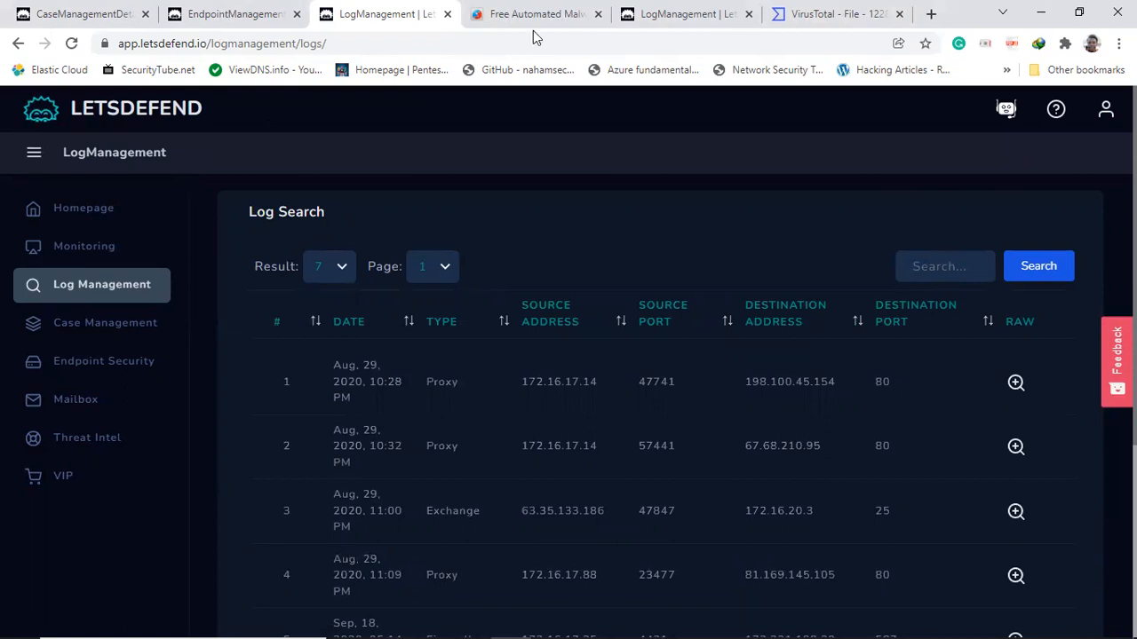
Step: Copy the parent process MD5 8b88ebbb05a0e56b7dcc708498c02b3e from the nuangaybantiep.xyz raw log into the MD5 Hash artifact's value
{"action": "left_click", "coordinate": [670, 14]}
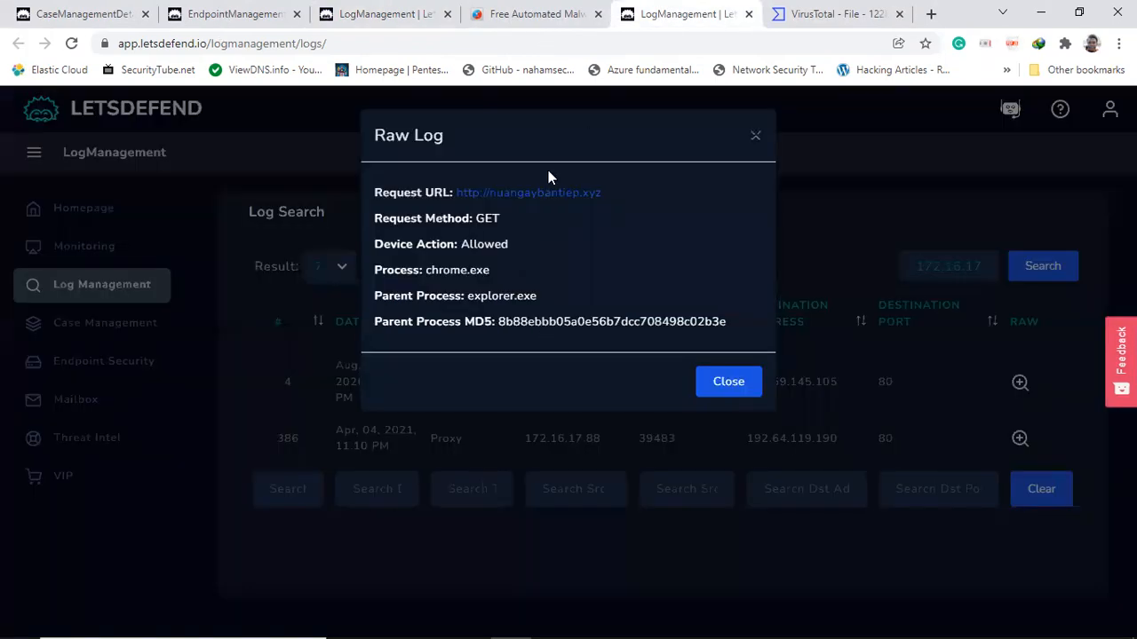
{"action": "left_click_drag", "start_coordinate": [748, 325], "coordinate": [500, 321]}
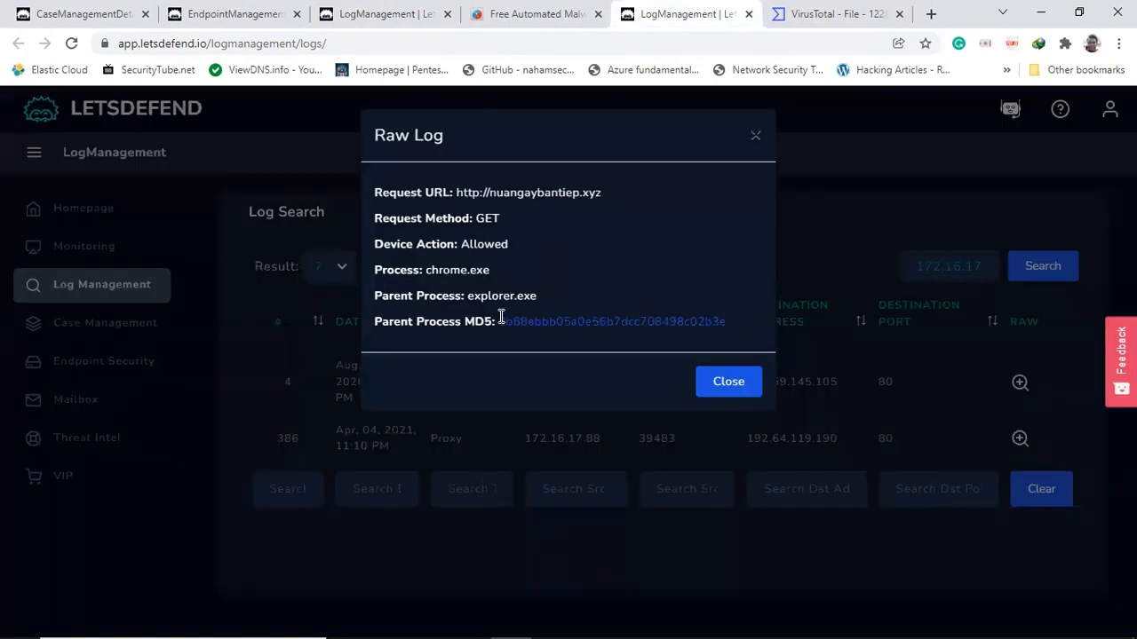
{"action": "right_click", "coordinate": [528, 321]}
{"action": "left_click", "coordinate": [559, 338]}
{"action": "left_click", "coordinate": [111, 13]}
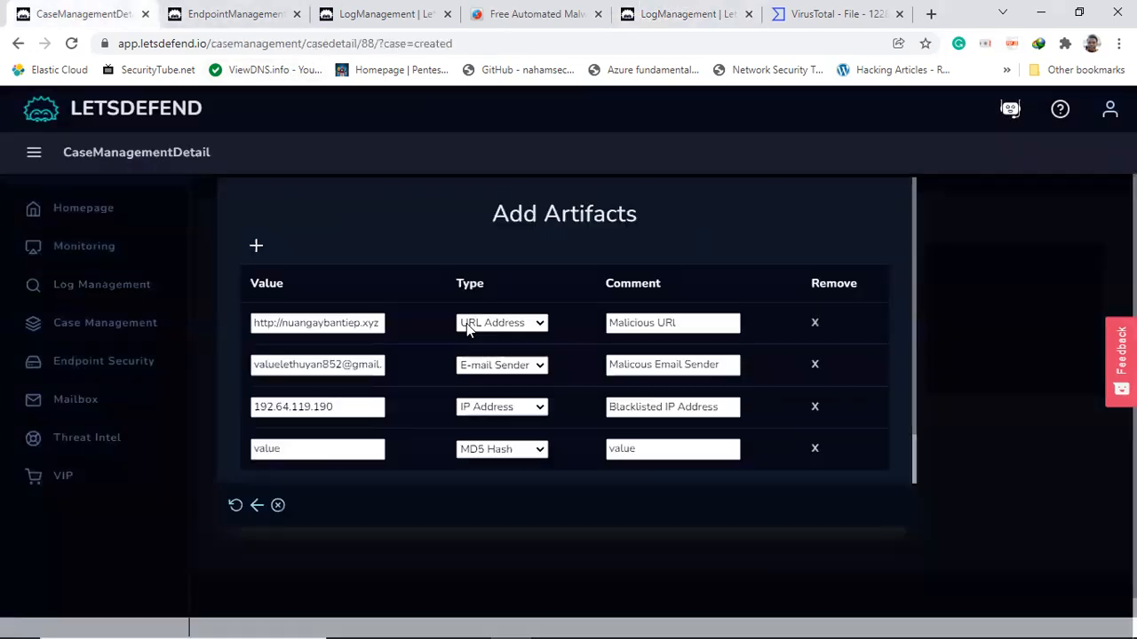
{"action": "left_click", "coordinate": [316, 452]}
{"action": "key", "text": "BackSpace"}
{"action": "key", "text": "BackSpace"}
{"action": "key", "text": "BackSpace"}
{"action": "key", "text": "BackSpace"}
{"action": "key", "text": "BackSpace"}
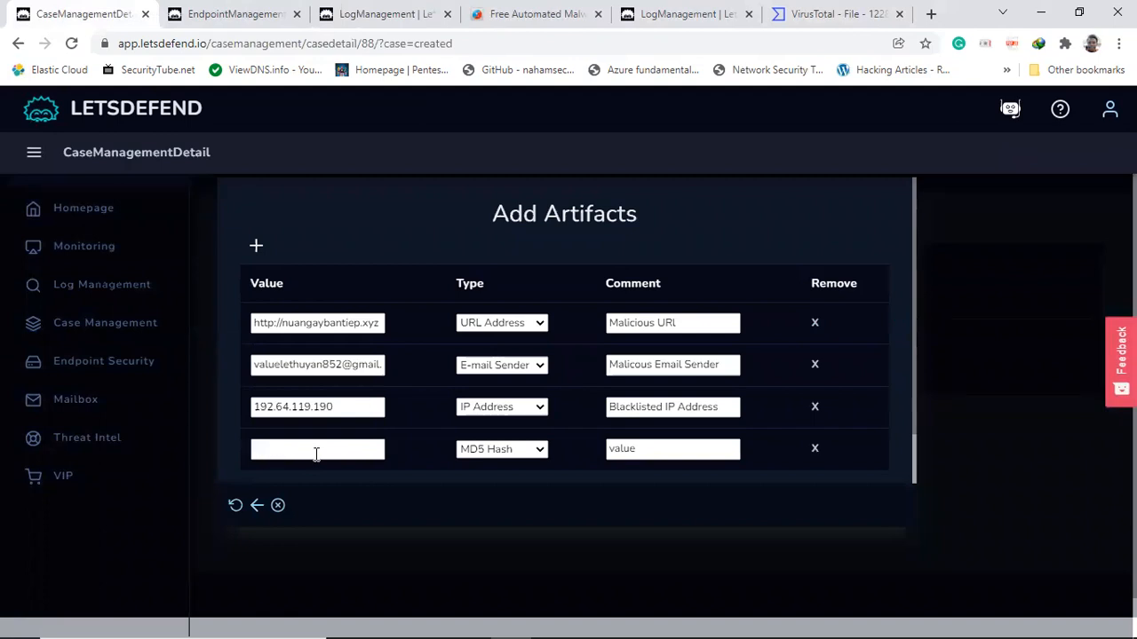
{"action": "key", "text": "ctrl+v"}
Step: Set the MD5 Hash artifact's comment to "Parent process (explorer.exe)"
{"action": "left_click", "coordinate": [620, 450]}
{"action": "left_click_drag", "start_coordinate": [666, 455], "coordinate": [511, 447]}
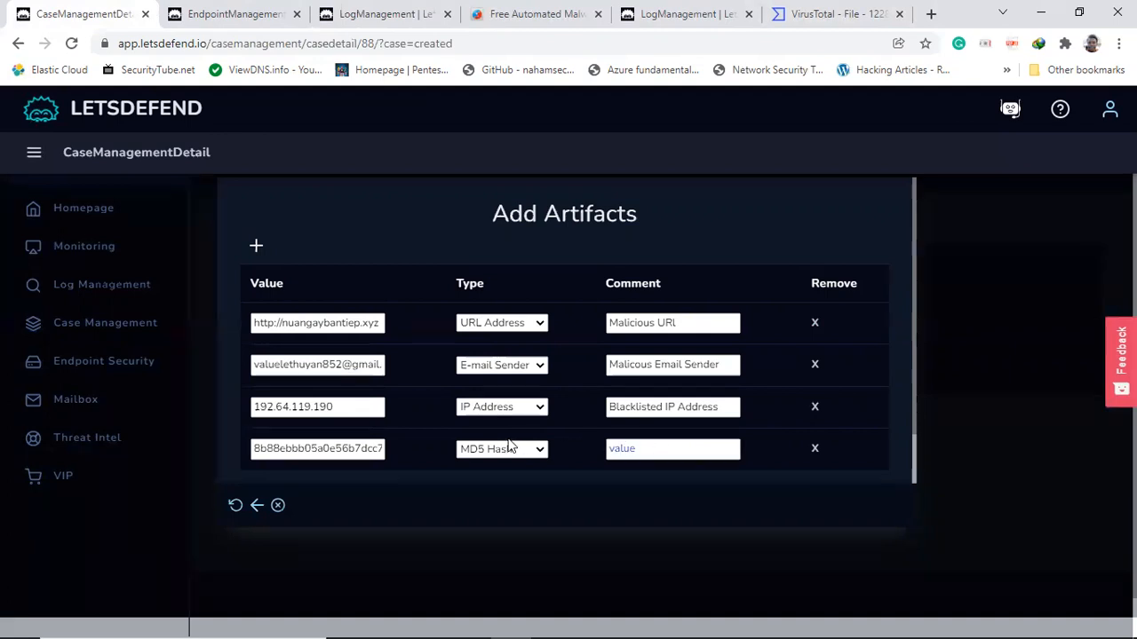
{"action": "type", "text": "Parent process "}
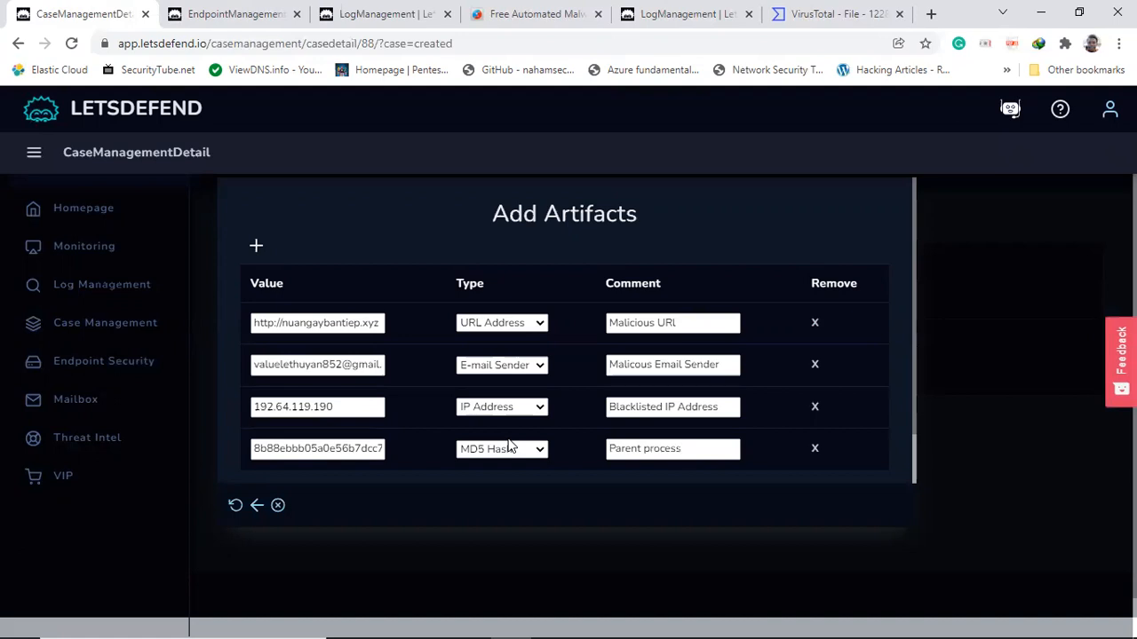
{"action": "type", "text": "()"}
{"action": "type", "text": "explorer"}
{"action": "type", "text": ".exe"}
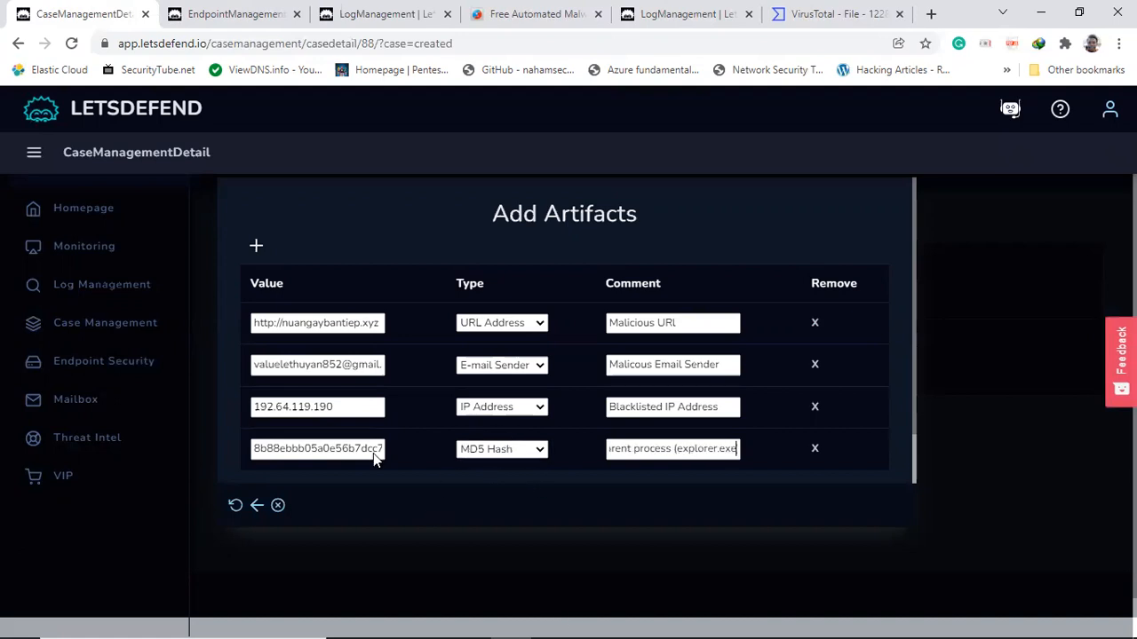
Step: Add a fifth artifact row left at its default values and submit the artifact list to continue to the analyst note
{"action": "left_click", "coordinate": [255, 246]}
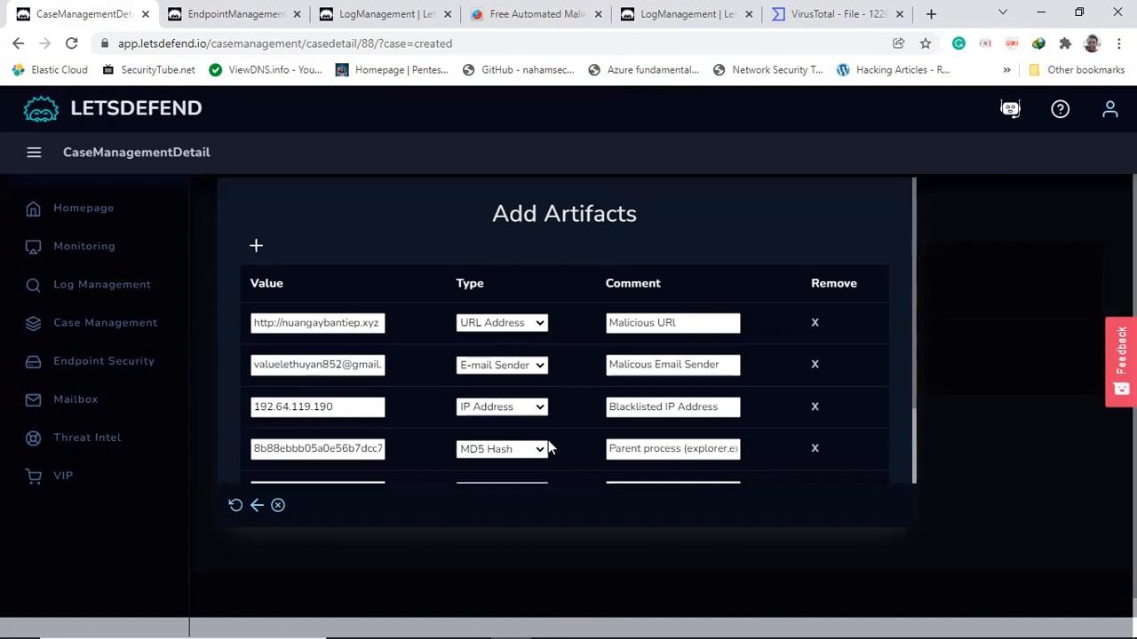
{"action": "scroll", "coordinate": [915, 309], "scroll_direction": "down", "scroll_amount": 2}
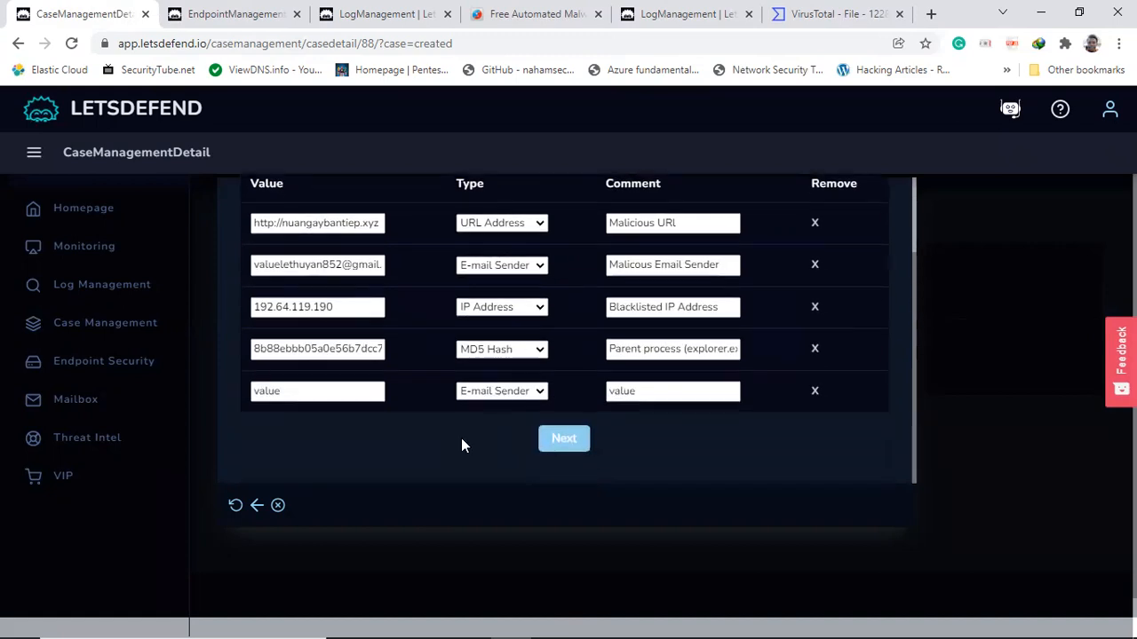
{"action": "left_click", "coordinate": [480, 390]}
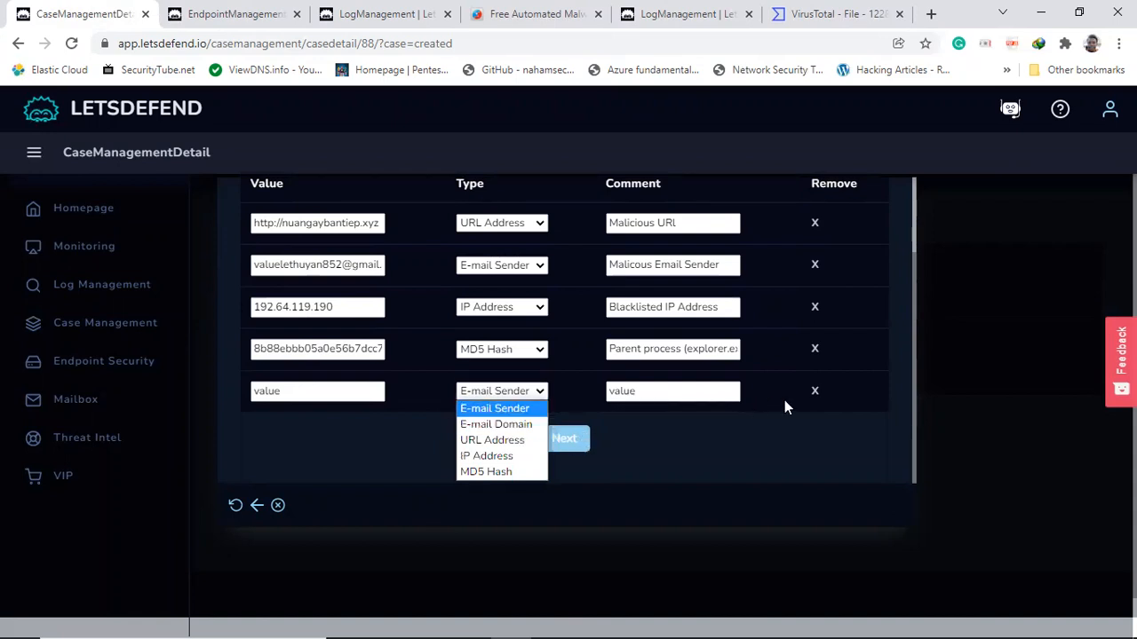
{"action": "left_click", "coordinate": [814, 391]}
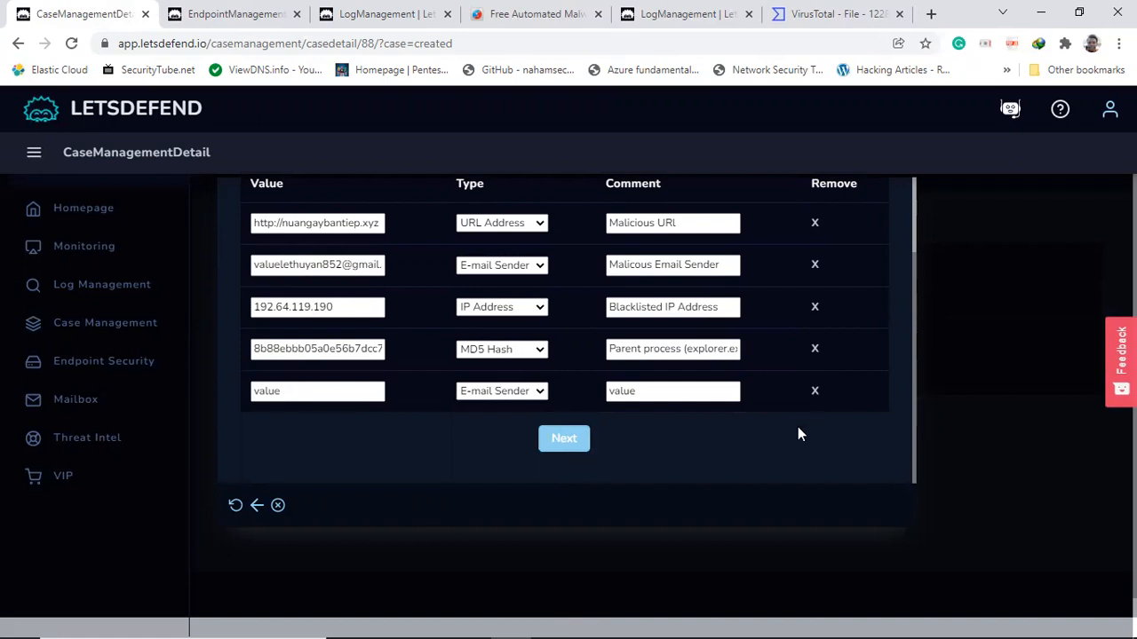
{"action": "left_click", "coordinate": [356, 397]}
{"action": "left_click_drag", "start_coordinate": [914, 289], "coordinate": [906, 325]}
{"action": "left_click", "coordinate": [547, 435]}
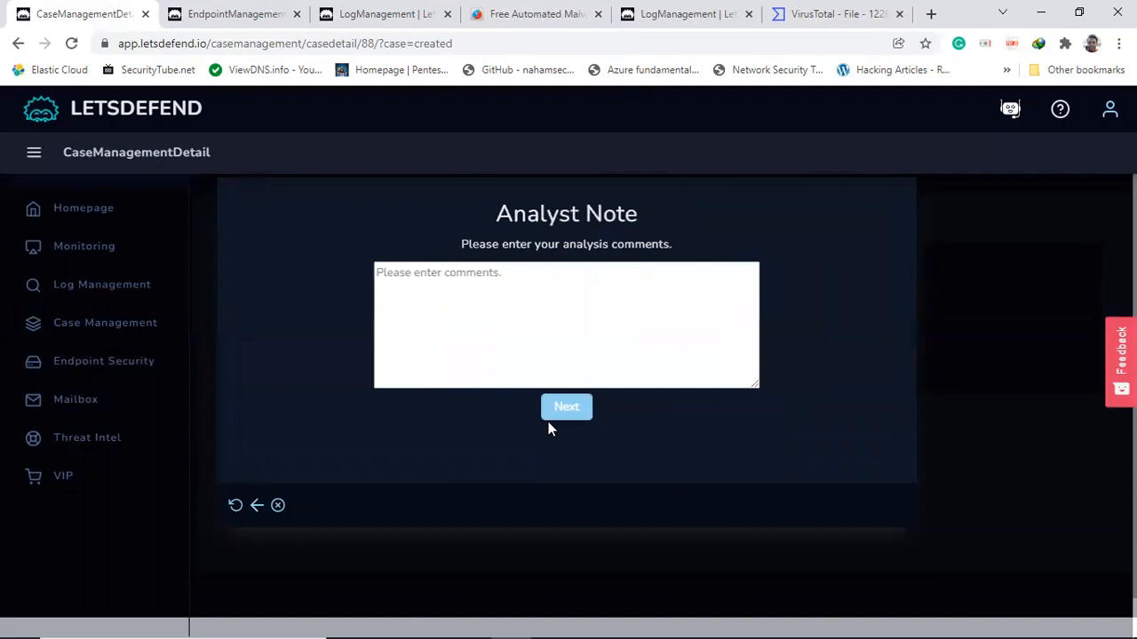
Step: Write the analyst note's first line, stating that a malicious URL was sent to the affected employee "and was Opened"
{"action": "left_click", "coordinate": [461, 294]}
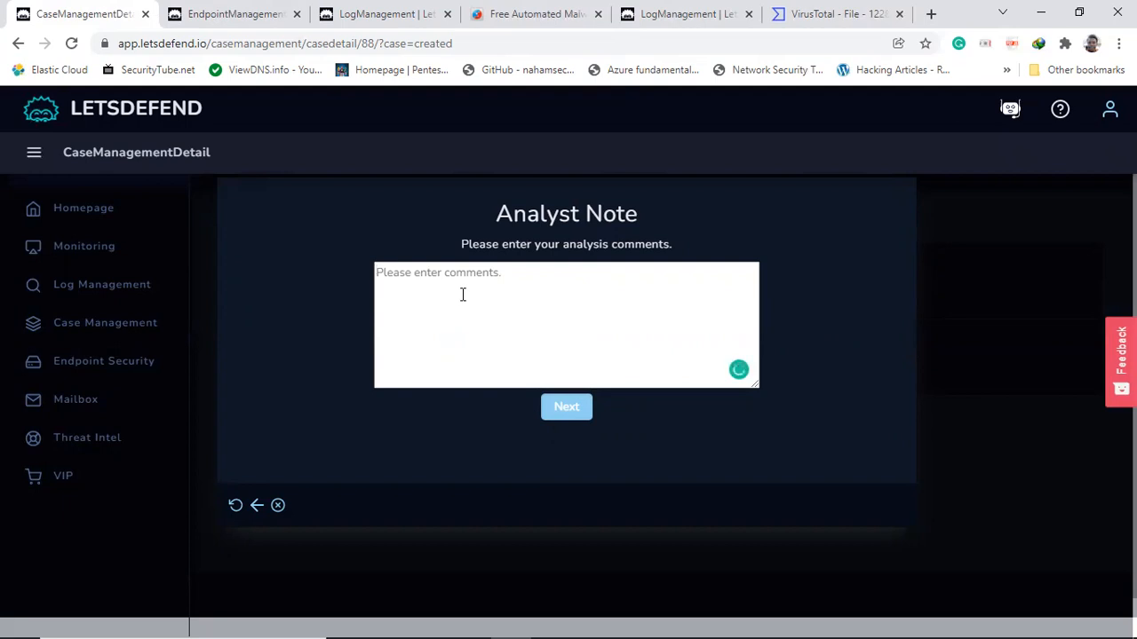
{"action": "type", "text": "Ho"}
{"action": "key", "text": "BackSpace"}
{"action": "key", "text": "BackSpace"}
{"action": "type", "text": "- Mca"}
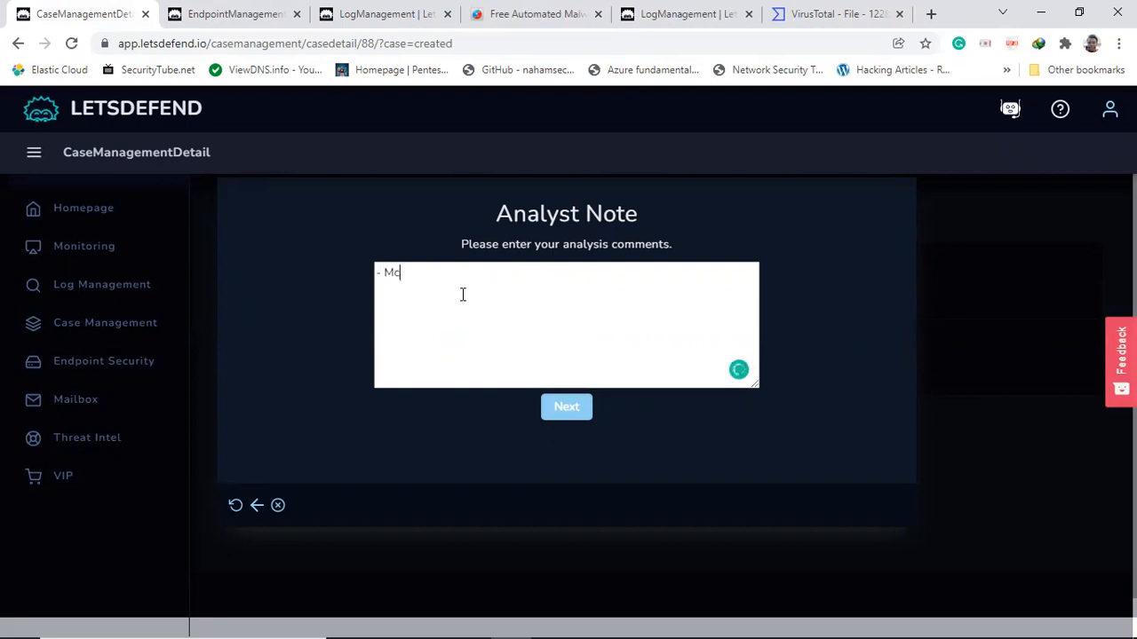
{"action": "key", "text": "BackSpace"}
{"action": "key", "text": "BackSpace"}
{"action": "key", "text": "BackSpace"}
{"action": "key", "text": "BackSpace"}
{"action": "type", "text": "A malicious URL w"}
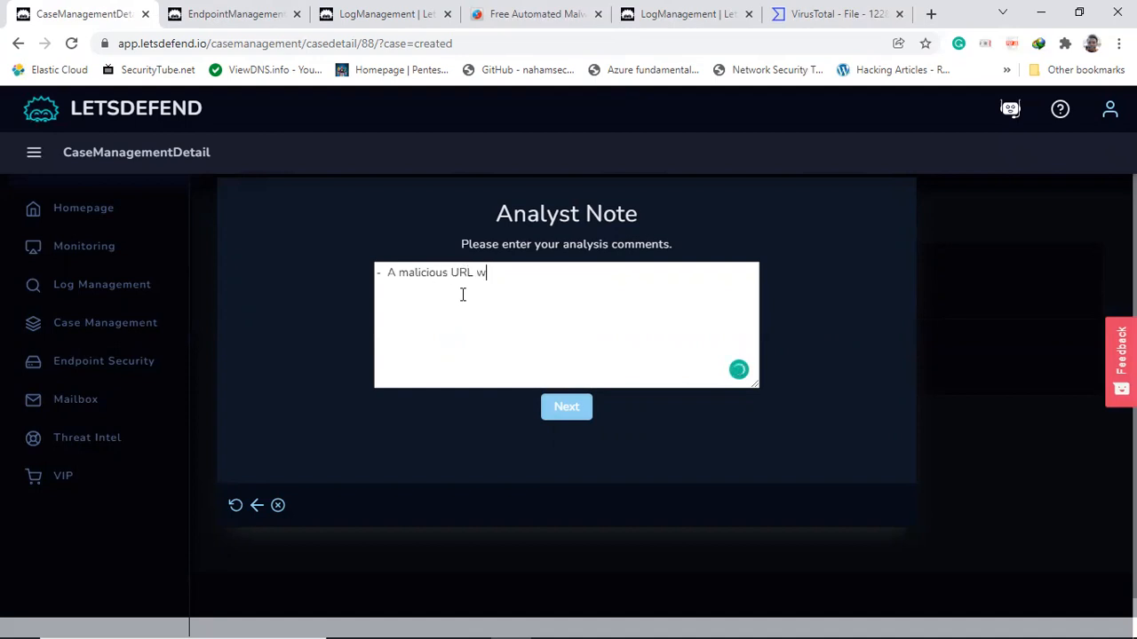
{"action": "type", "text": "as sent to Mark and was Open"}
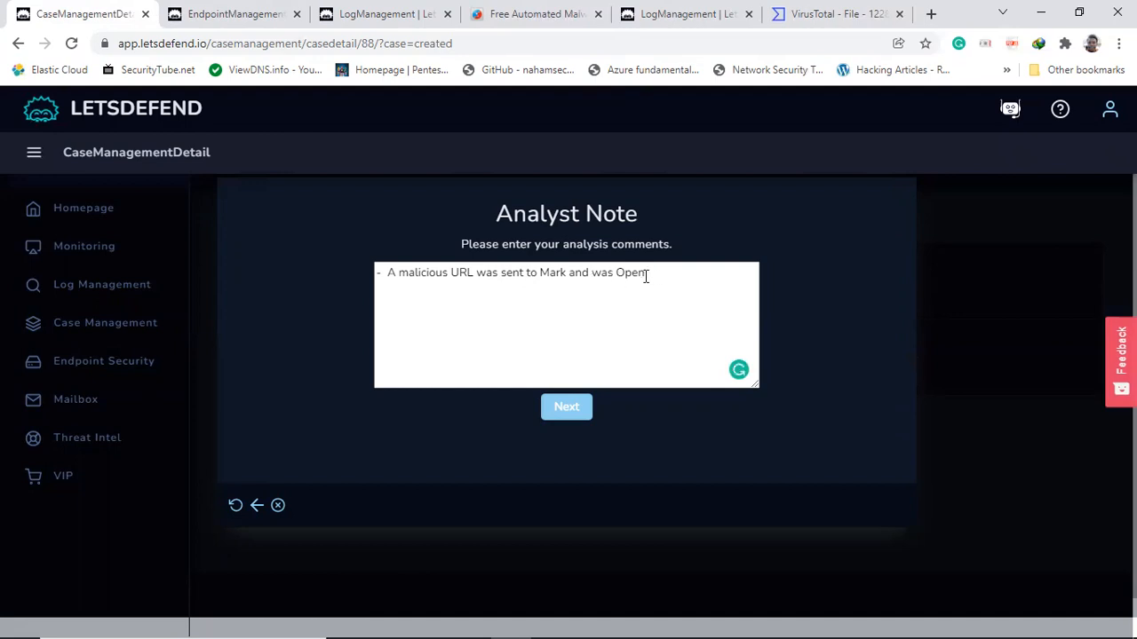
{"action": "type", "text": "ed - th"}
Step: Add a second line to the analyst note: "A Malicious file was download called ab.exe"
{"action": "key", "text": "BackSpace"}
{"action": "key", "text": "BackSpace"}
{"action": "type", "text": "A "}
{"action": "type", "text": "Malicious "}
{"action": "type", "text": "pa"}
{"action": "key", "text": "BackSpace"}
{"action": "type", "text": "file "}
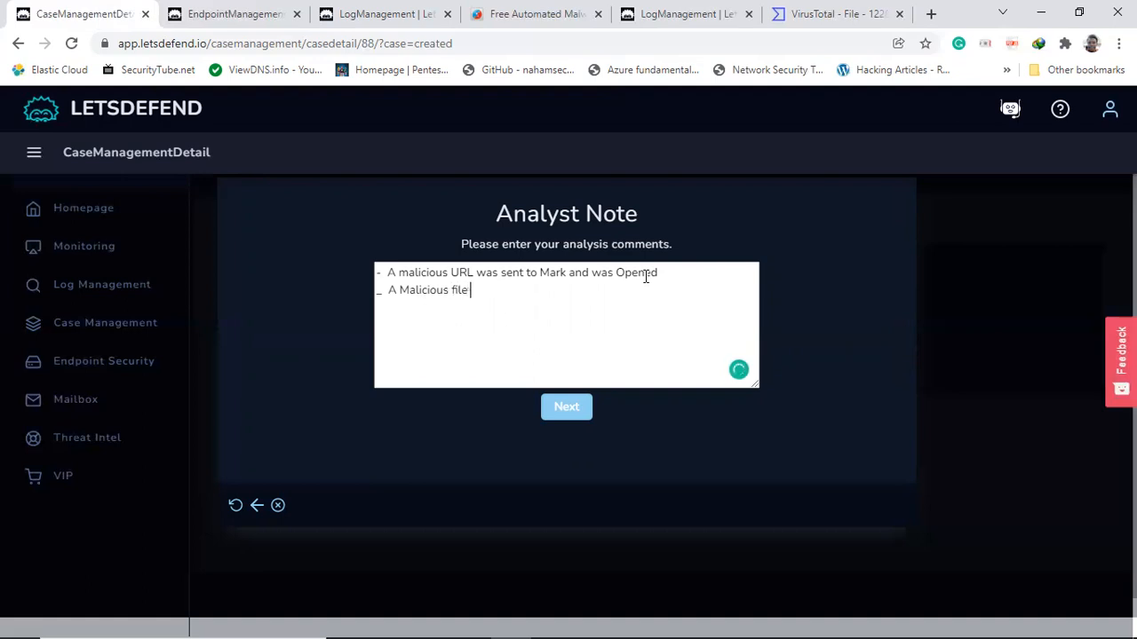
{"action": "type", "text": "was dowl"}
{"action": "key", "text": "BackSpace"}
{"action": "key", "text": "BackSpace"}
{"action": "type", "text": "wnload called ab.exe"}
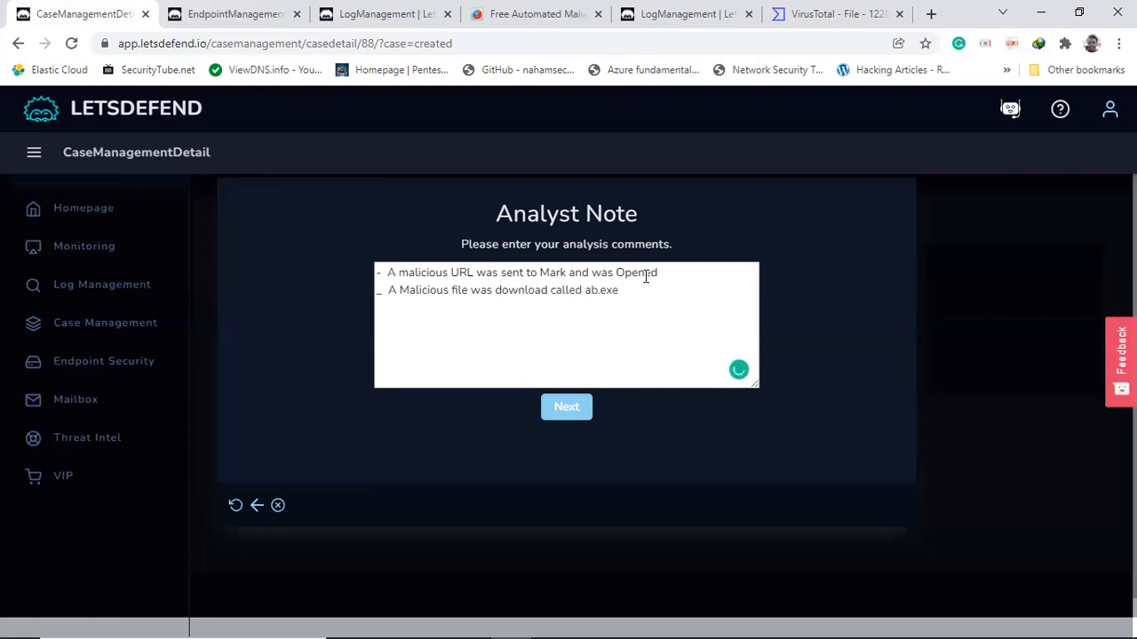
Step: Correct "download" to "downloaded" in the note's second line using the Grammarly suggestion
{"action": "left_click", "coordinate": [524, 275]}
{"action": "right_click", "coordinate": [521, 299]}
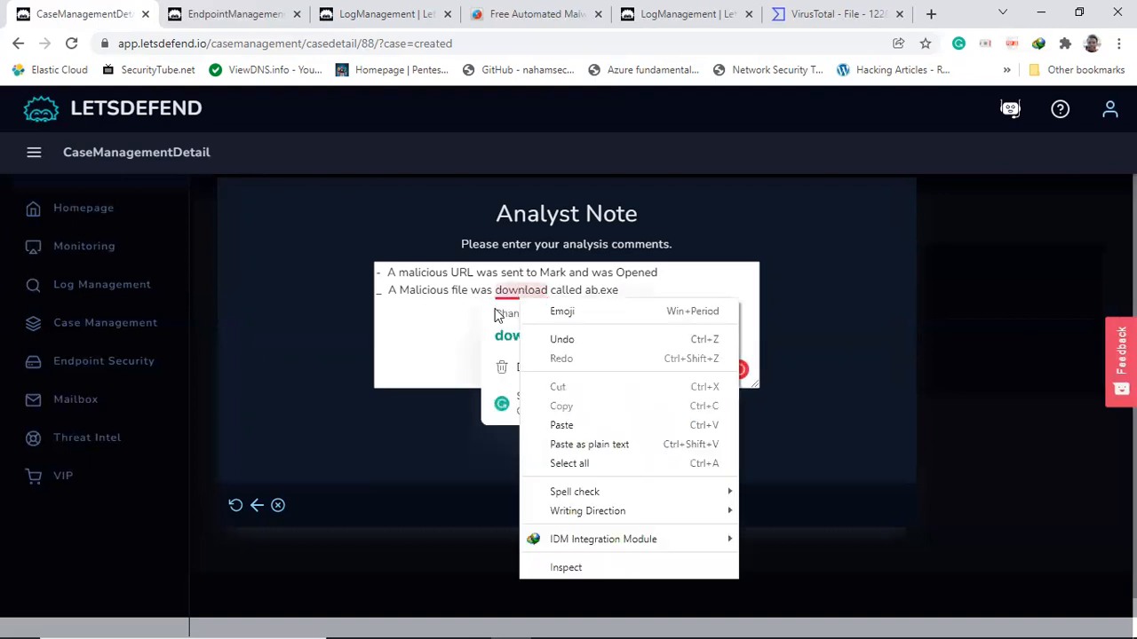
{"action": "left_click", "coordinate": [503, 333]}
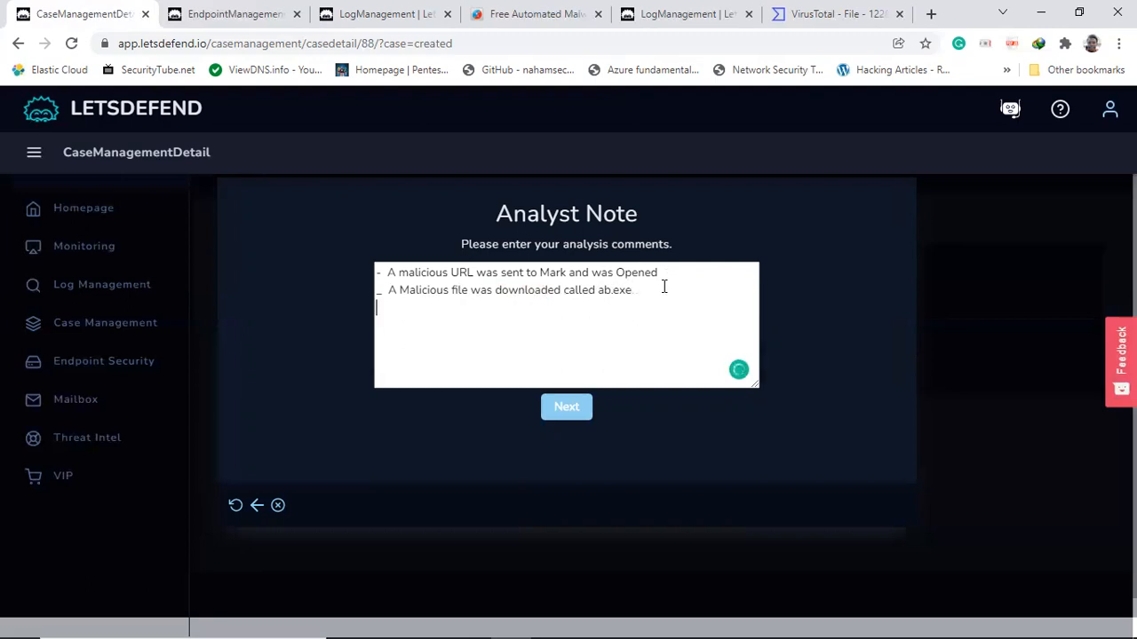
Step: Add a third line to the analyst note: "Several command was executed to delete Shadow copy"
{"action": "key", "text": "Return"}
{"action": "type", "text": "-"}
{"action": "type", "text": "Sever"}
{"action": "type", "text": "all"}
{"action": "key", "text": "BackSpace"}
{"action": "type", "text": "Att"}
{"action": "key", "text": "BackSpace"}
{"action": "key", "text": "BackSpace"}
{"action": "type", "text": "command "}
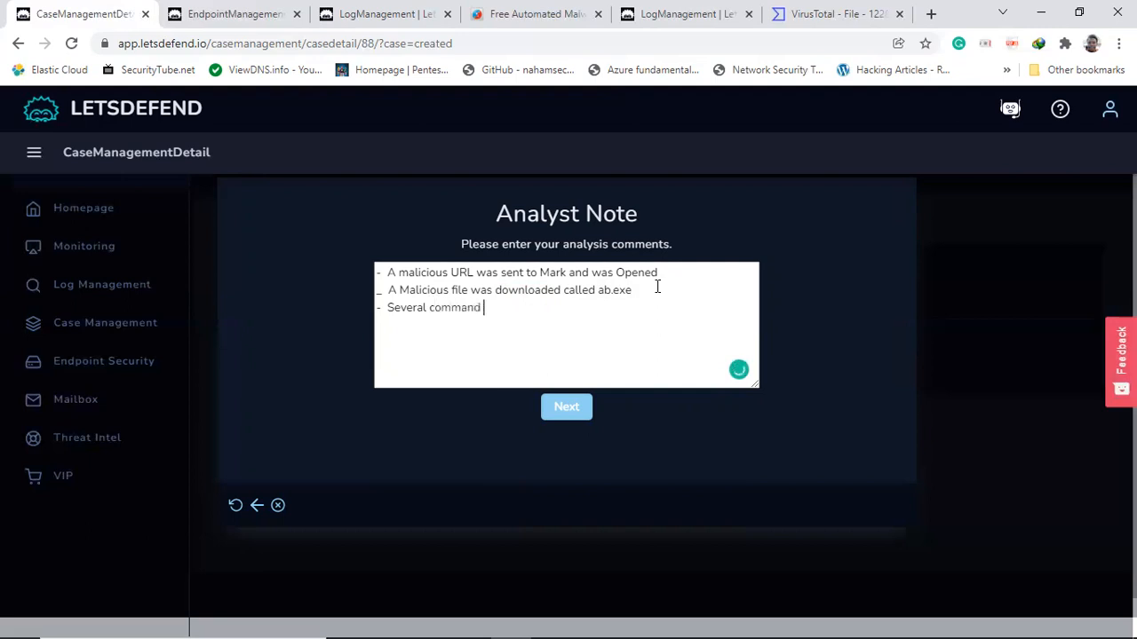
{"action": "type", "text": "was ra"}
{"action": "type", "text": "ex"}
{"action": "type", "text": "ecuted"}
{"action": "type", "text": " to "}
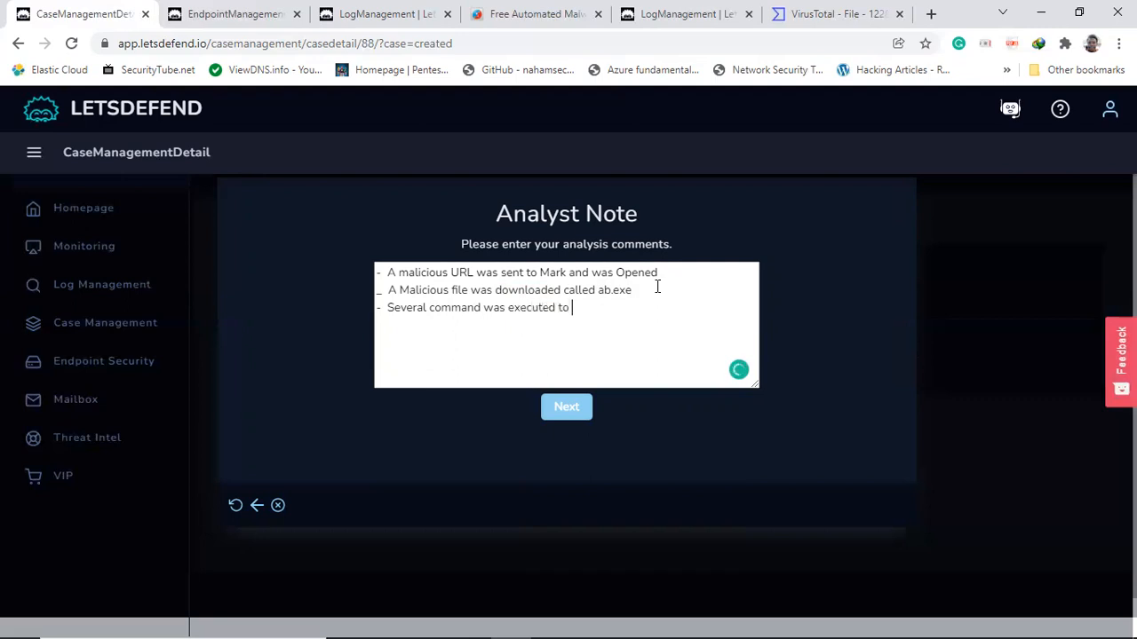
{"action": "type", "text": "detelt"}
{"action": "key", "text": "BackSpace"}
{"action": "key", "text": "BackSpace"}
{"action": "type", "text": "lete Shadow copy"}
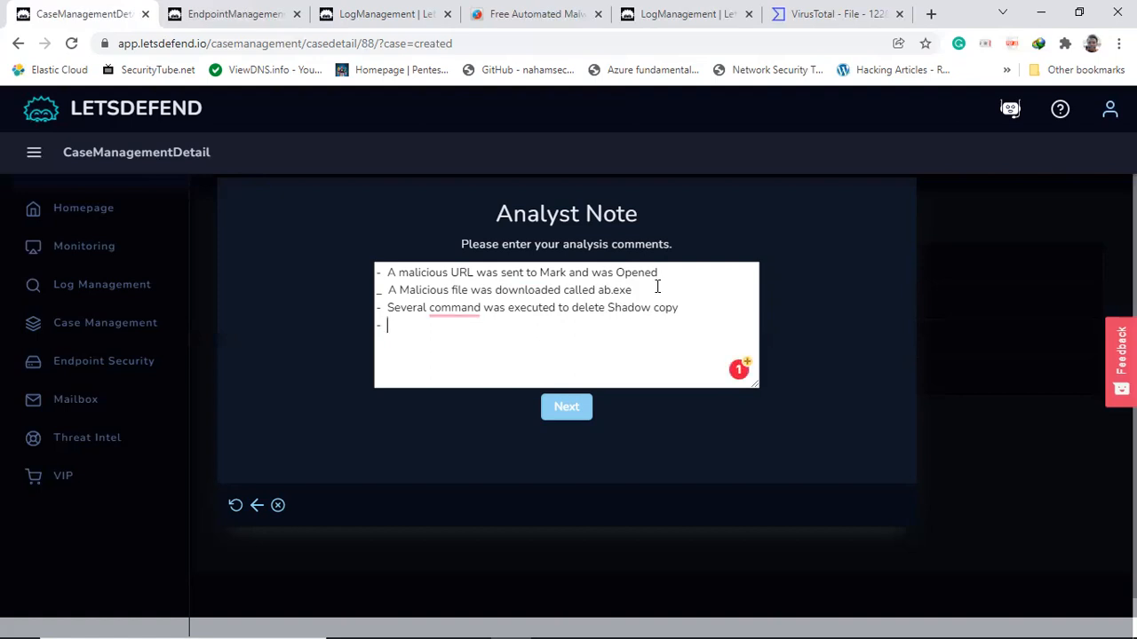
Step: Revise the third line to "Several commands were executed to delete the Shadow copy file" and remove the empty bullet below it
{"action": "mouse_move", "coordinate": [455, 311]}
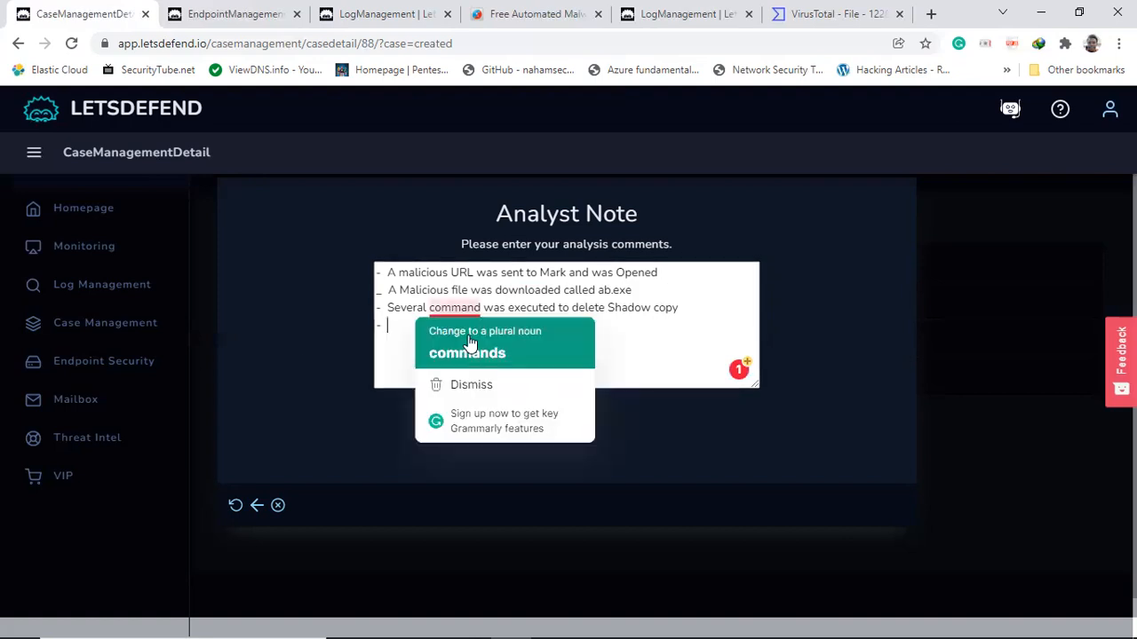
{"action": "left_click", "coordinate": [470, 353]}
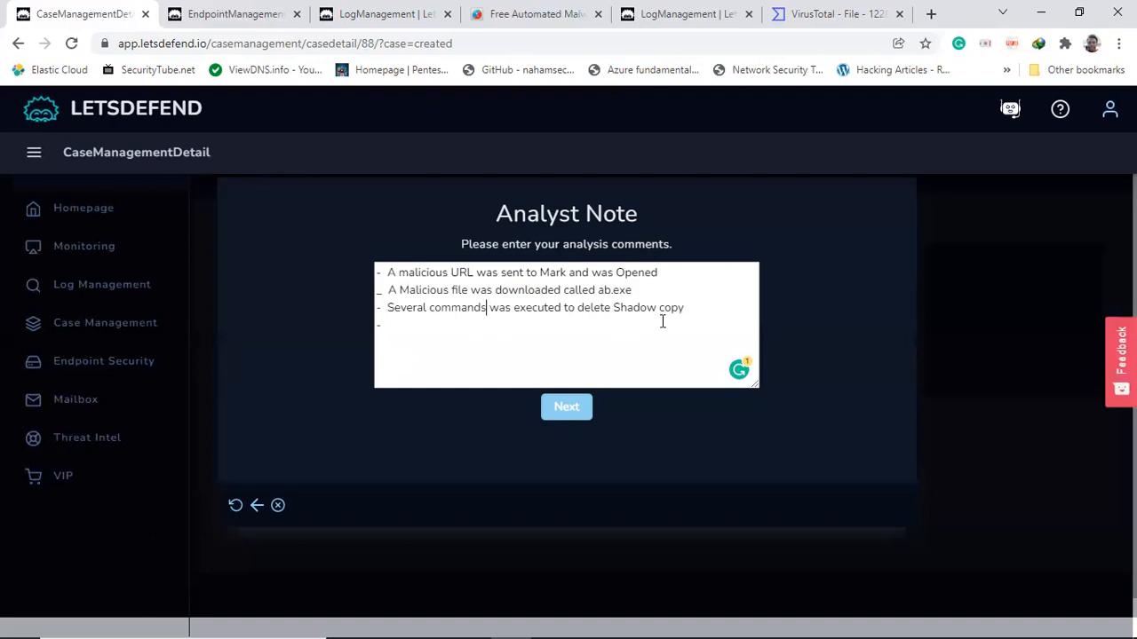
{"action": "left_click", "coordinate": [687, 311]}
{"action": "type", "text": "file"}
{"action": "left_click", "coordinate": [408, 325]}
{"action": "key", "text": "BackSpace"}
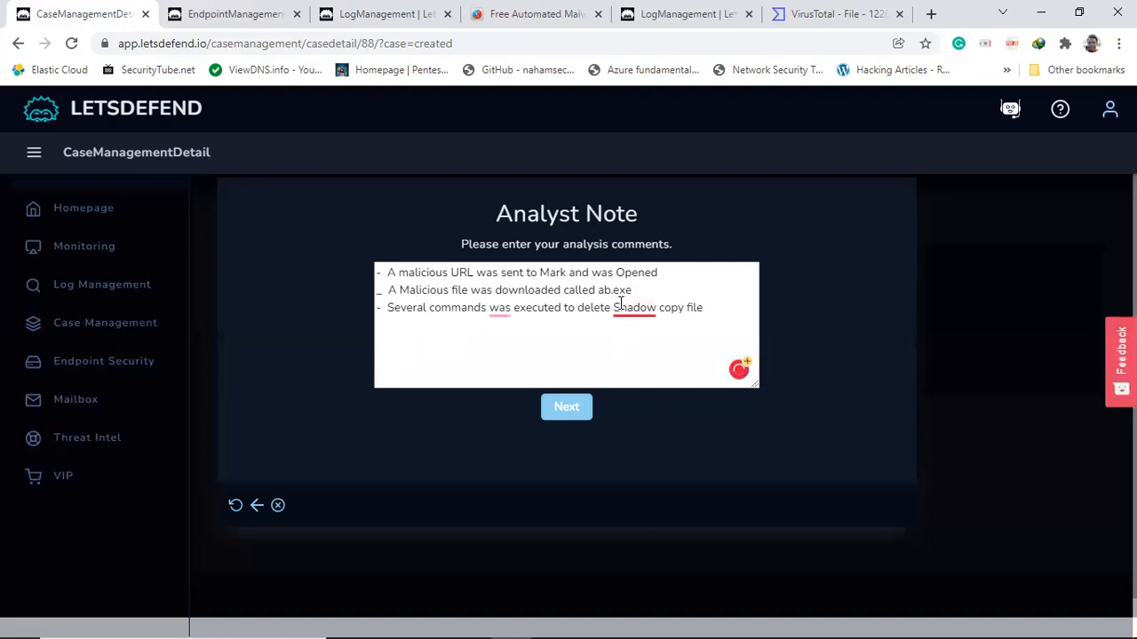
{"action": "mouse_move", "coordinate": [619, 304]}
{"action": "left_click", "coordinate": [625, 356]}
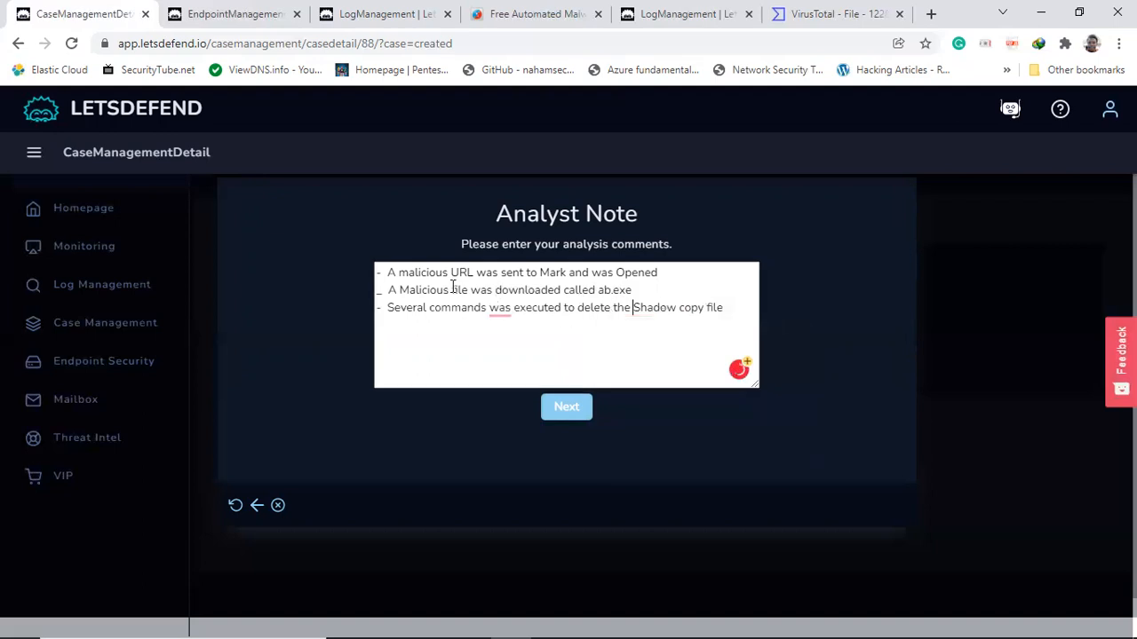
{"action": "mouse_move", "coordinate": [495, 311]}
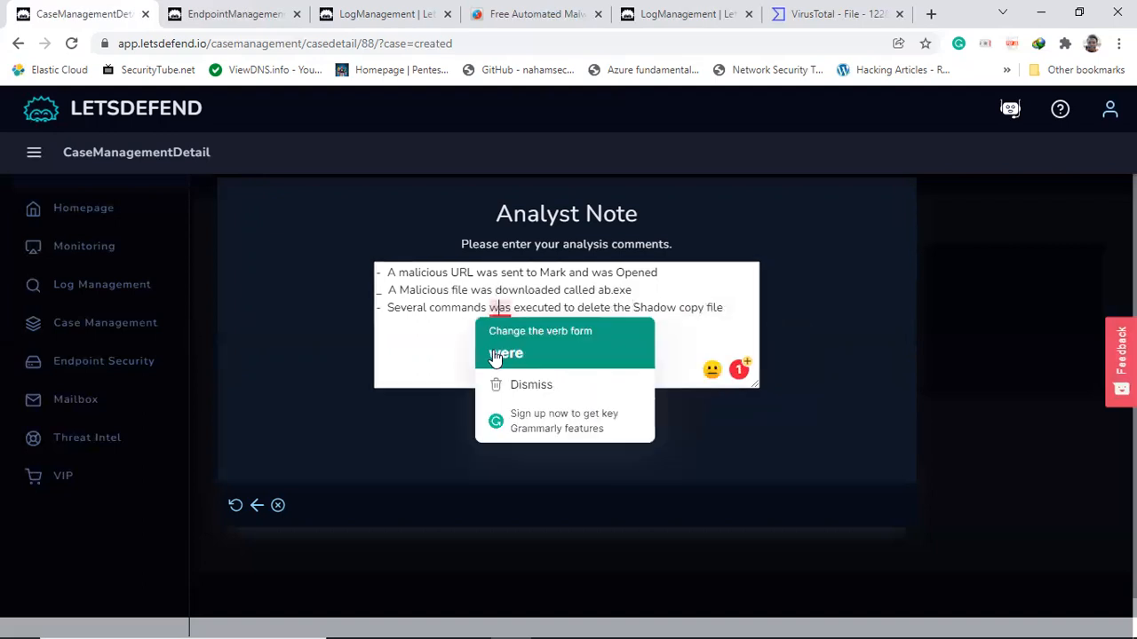
{"action": "left_click", "coordinate": [499, 353]}
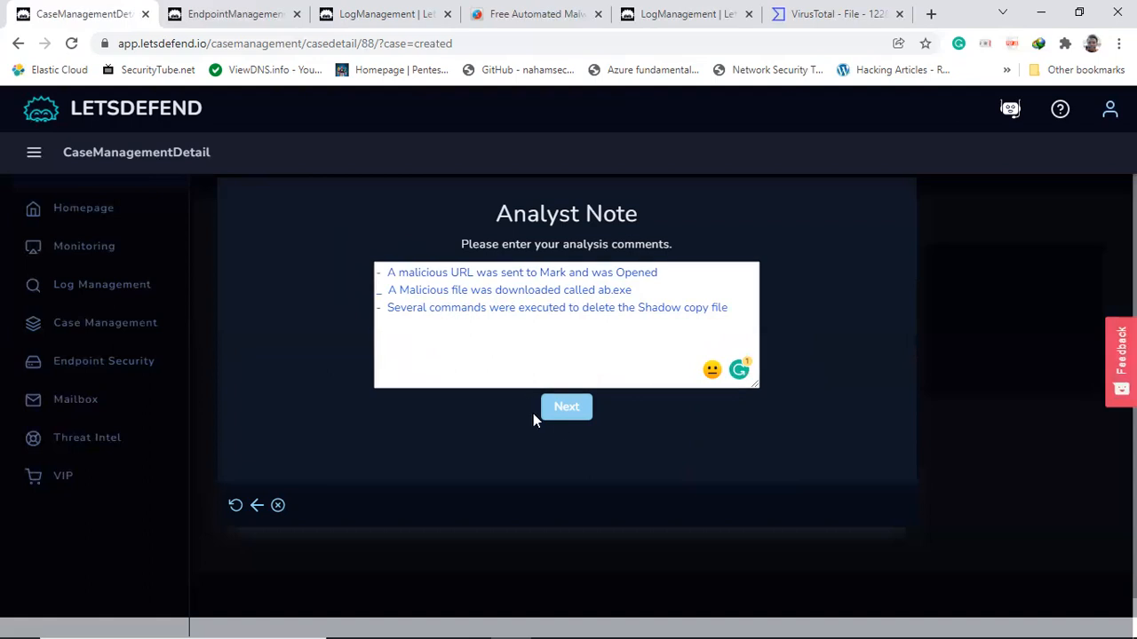
Step: Submit the analyst note, confirm finishing the playbook and continue to the Monitoring page
{"action": "left_click", "coordinate": [566, 410]}
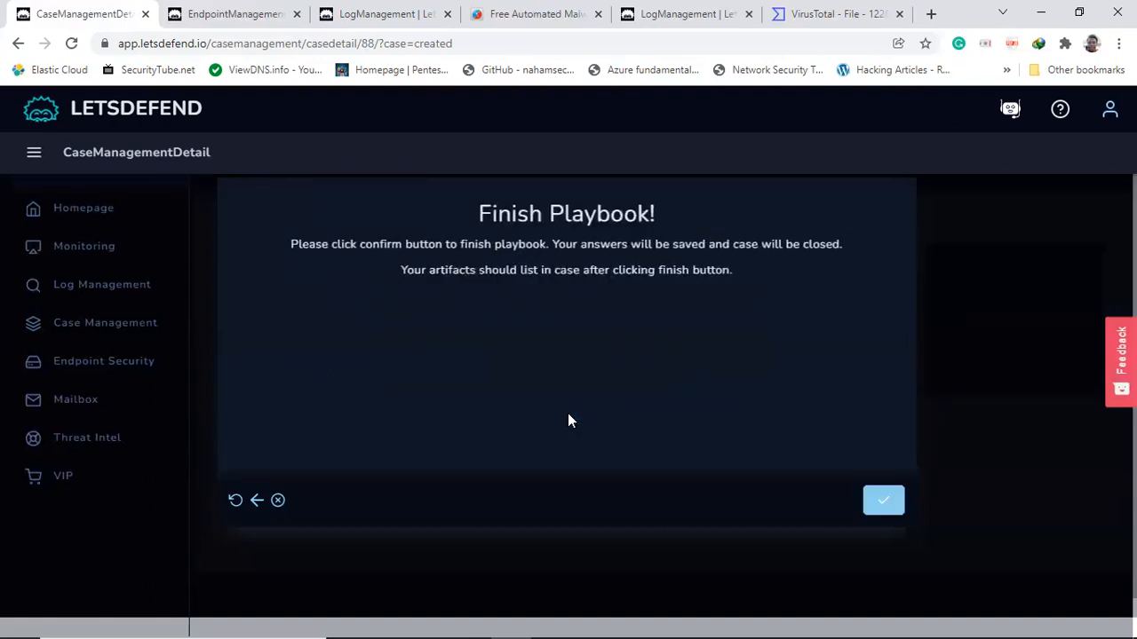
{"action": "left_click", "coordinate": [876, 503]}
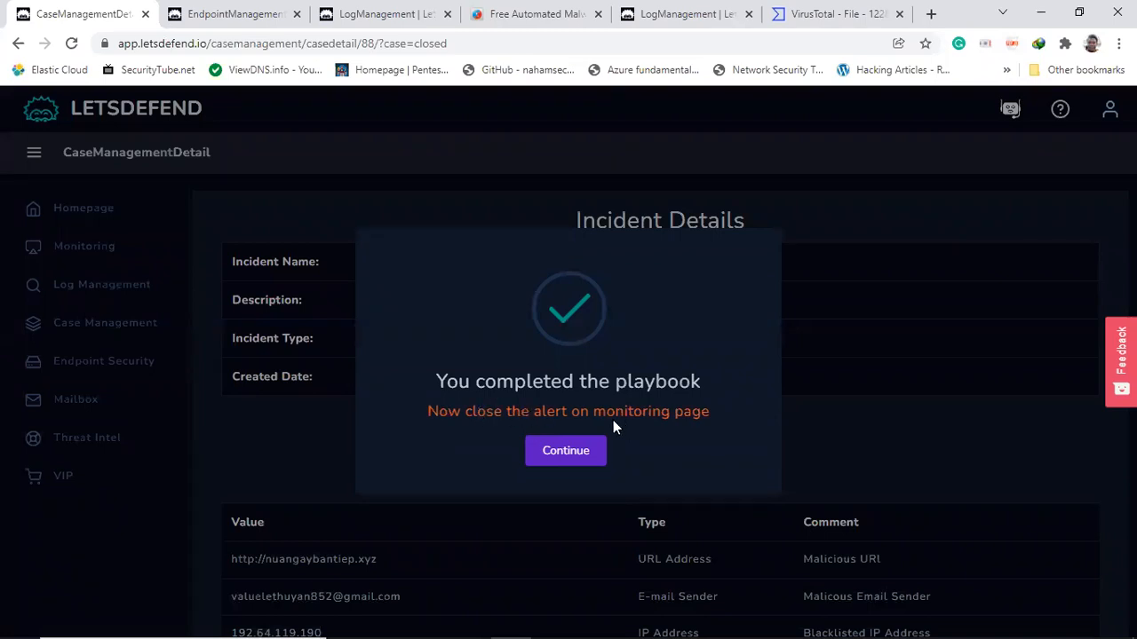
{"action": "left_click", "coordinate": [565, 452]}
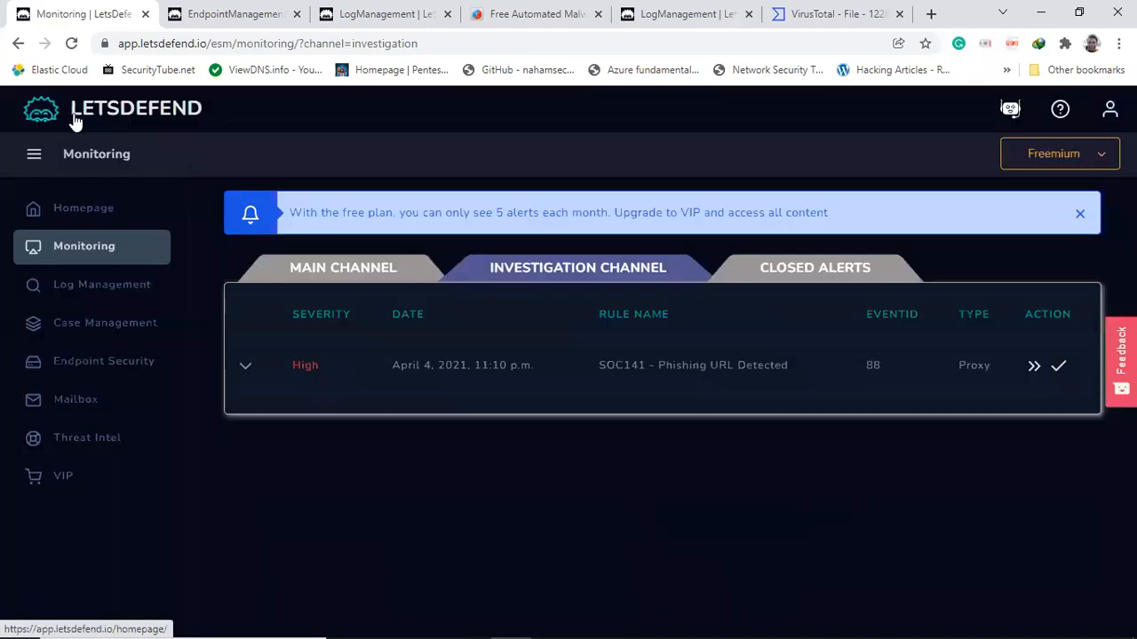
Step: Close alert EventID 88 as True Positive, using the three-line analyst note as its closing note
{"action": "left_click", "coordinate": [1060, 371]}
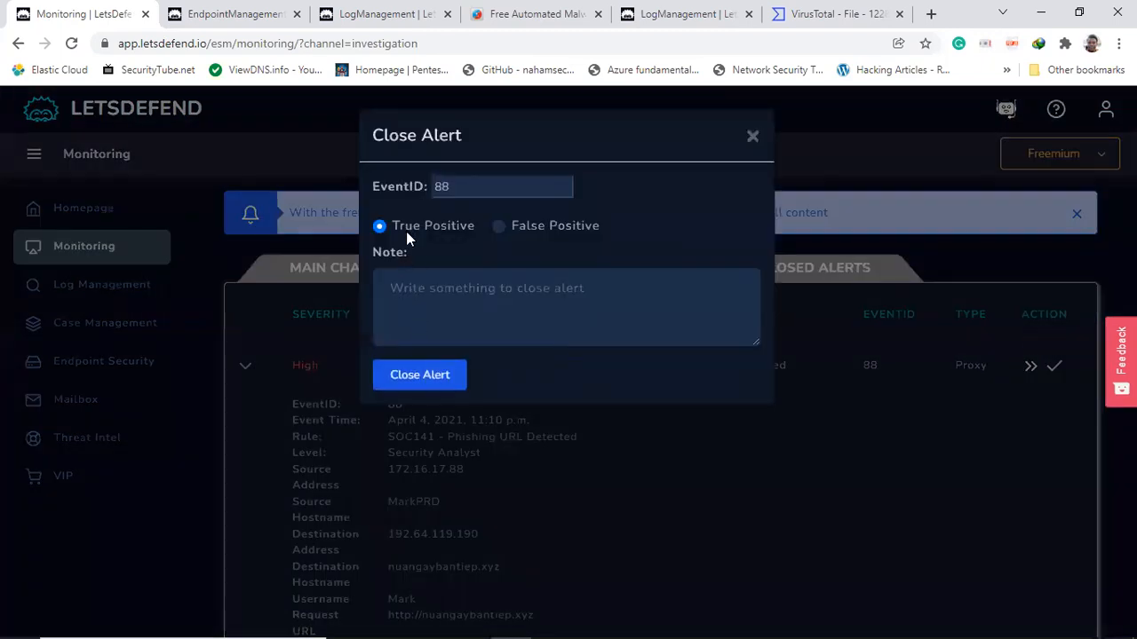
{"action": "left_click", "coordinate": [426, 303]}
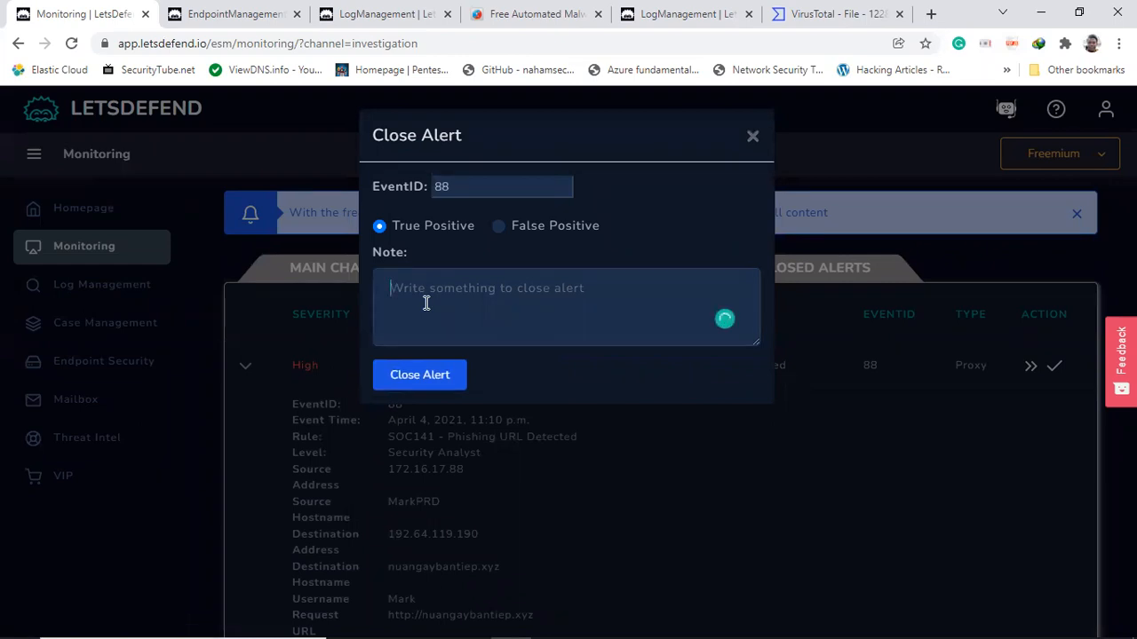
{"action": "type", "text": "-  A malicious URL was sent to Mark and was Opened _  A Malicious file was downloaded called ab.exe -  Several commands were executed to delete the Shadow copy file"}
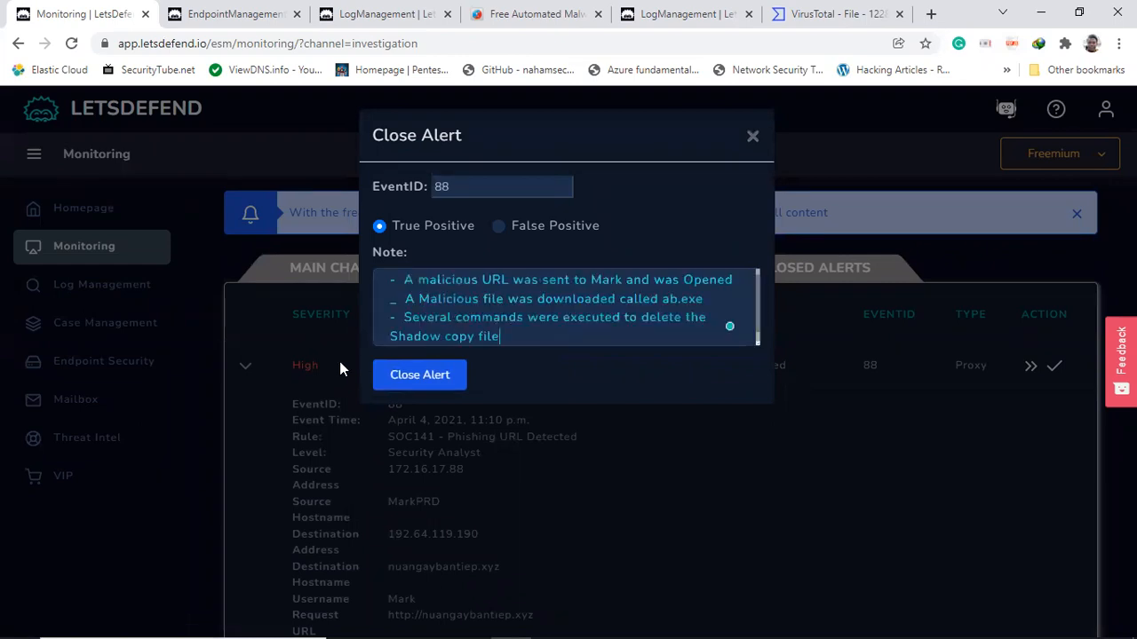
{"action": "left_click", "coordinate": [426, 376]}
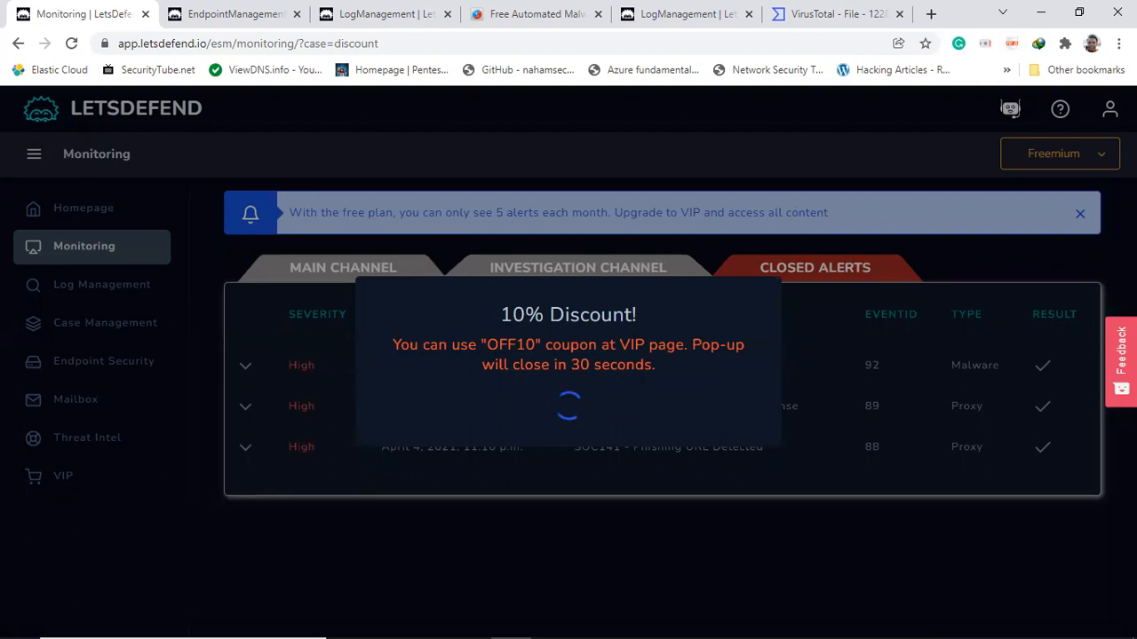
Step: Reload the closed alerts page and open Monitoring's main channel in the endpoint management tab
{"action": "left_click", "coordinate": [223, 11]}
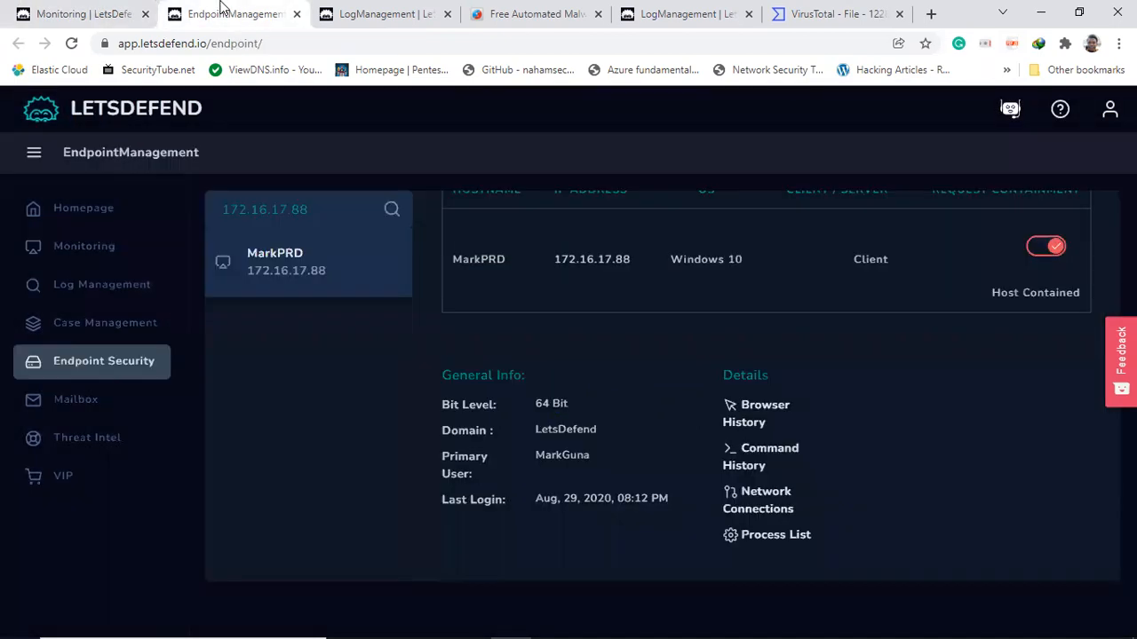
{"action": "left_click", "coordinate": [111, 13]}
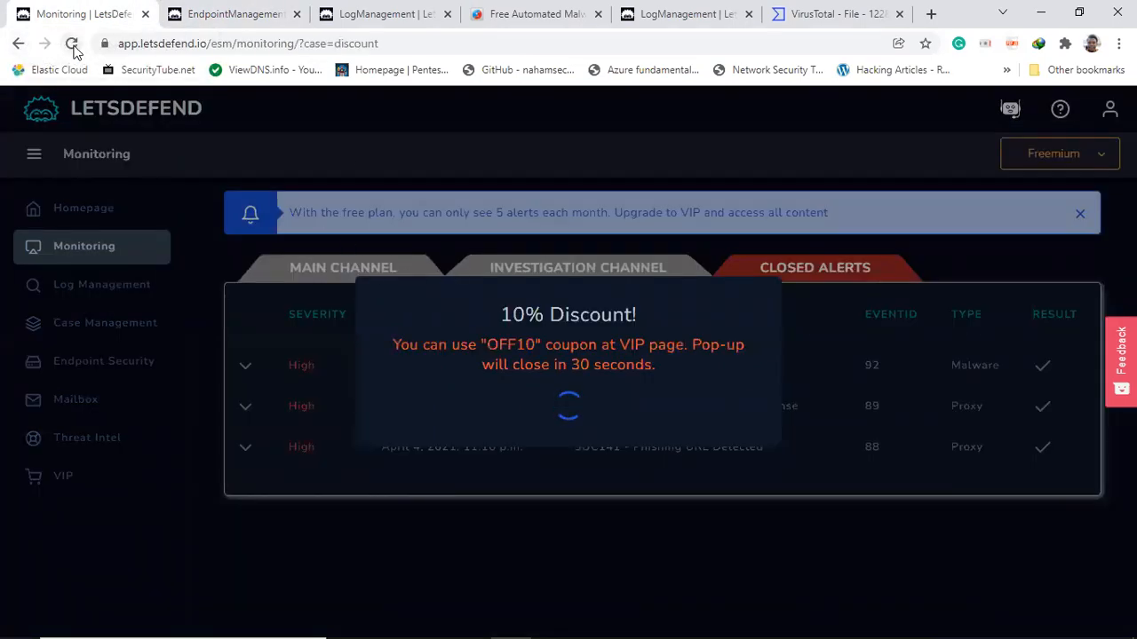
{"action": "left_click", "coordinate": [256, 12]}
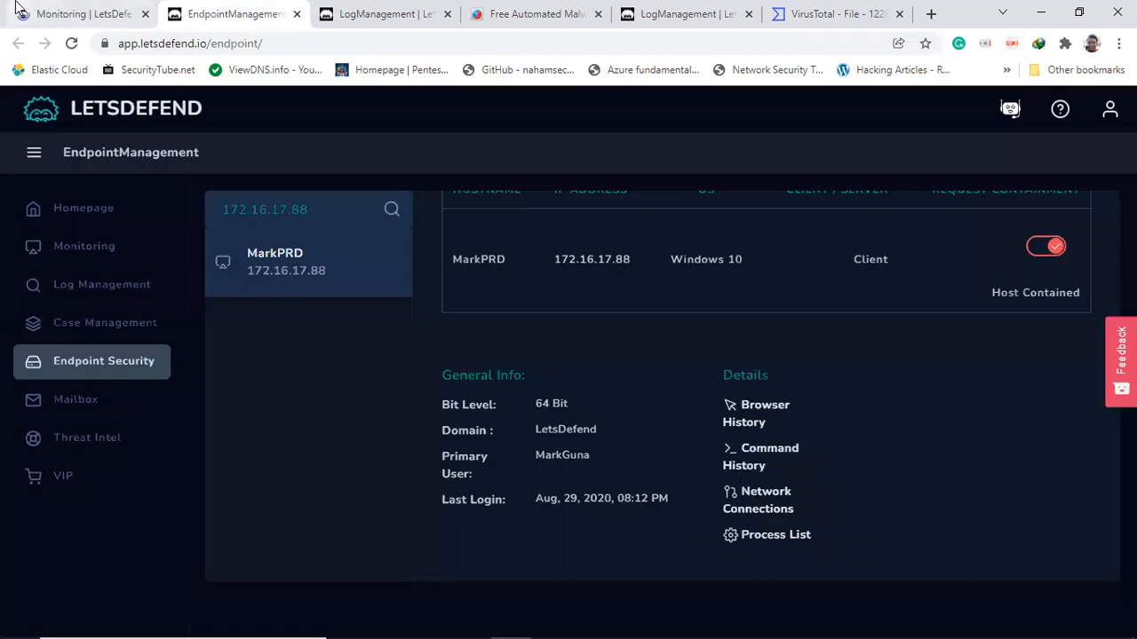
{"action": "left_click", "coordinate": [40, 12]}
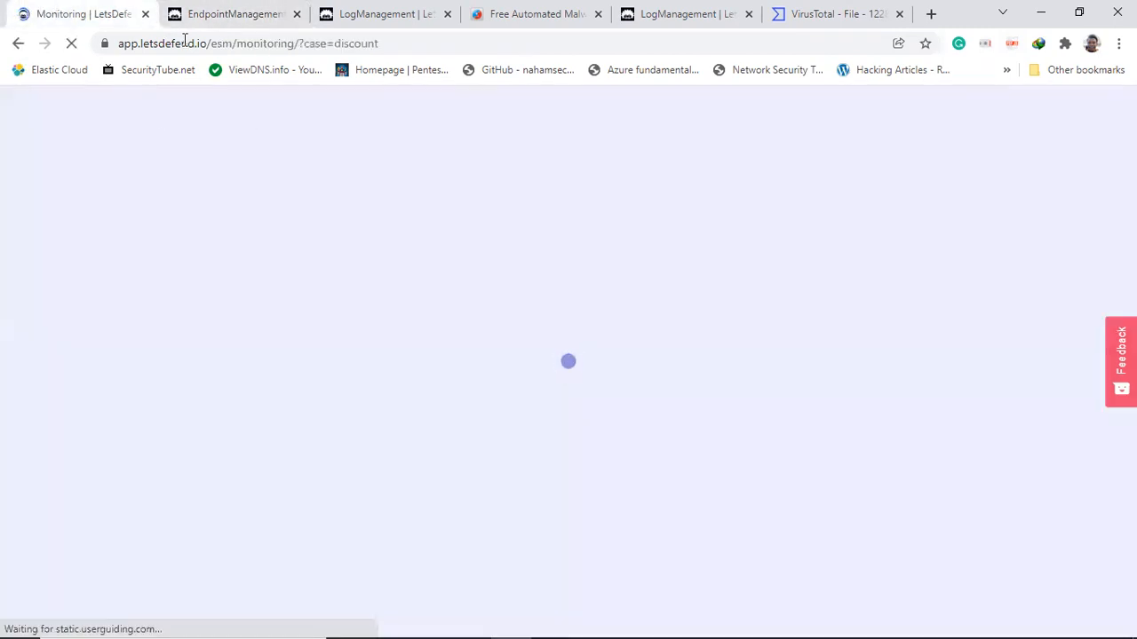
{"action": "left_click", "coordinate": [224, 14]}
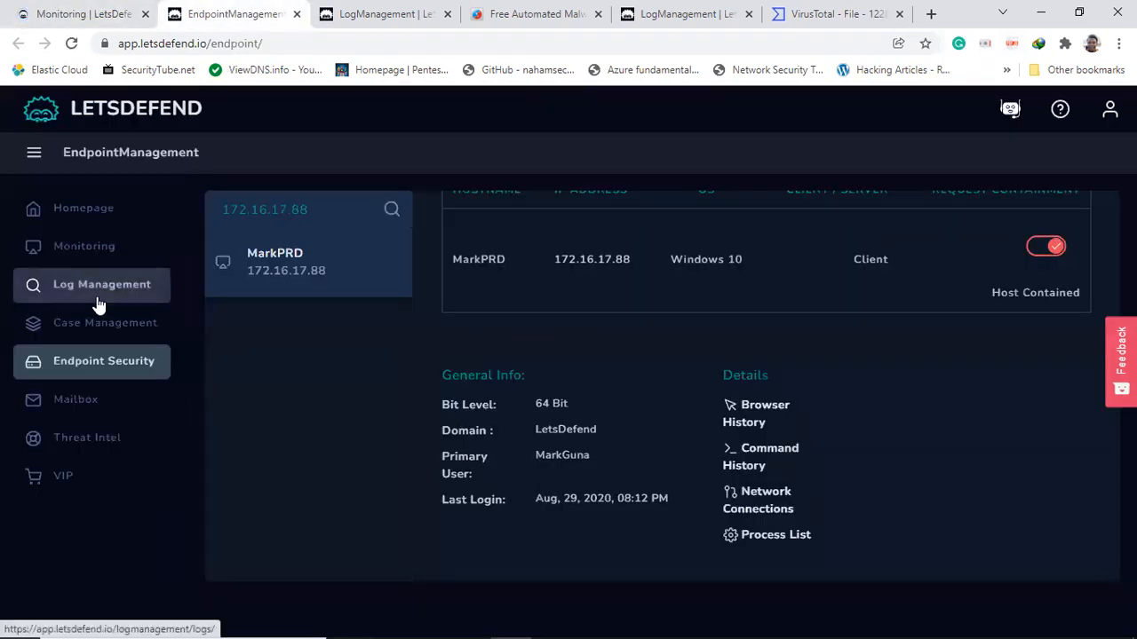
{"action": "left_click", "coordinate": [84, 255]}
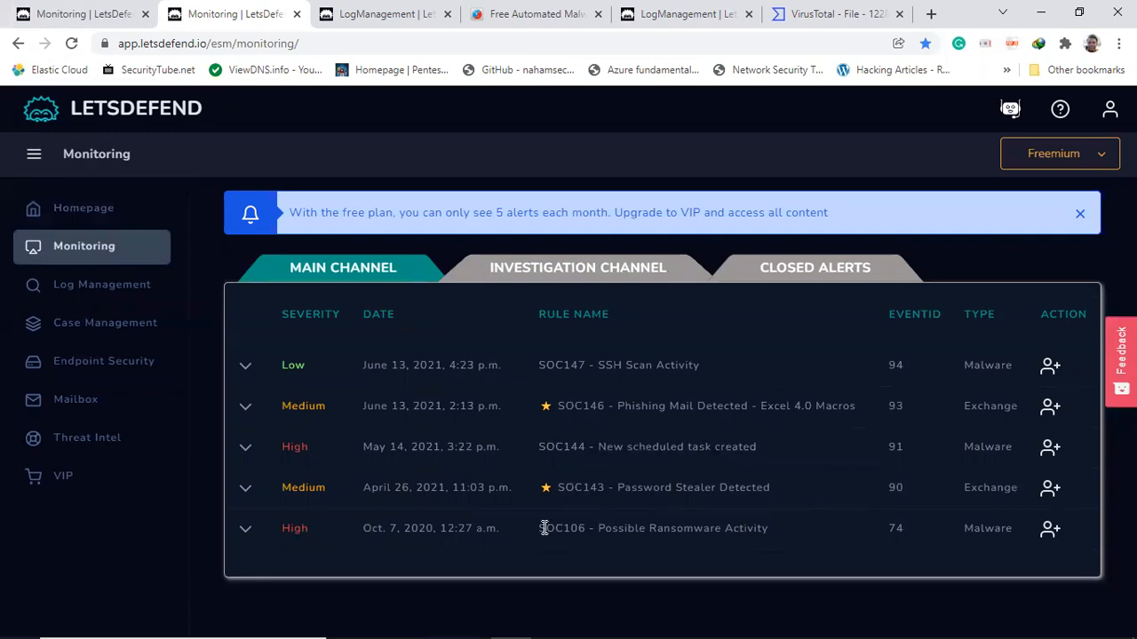
Step: Expand the closed SOC141 - Phishing URL Detected alert and review its answer, playbook answers and analyst note
{"action": "left_click", "coordinate": [817, 277]}
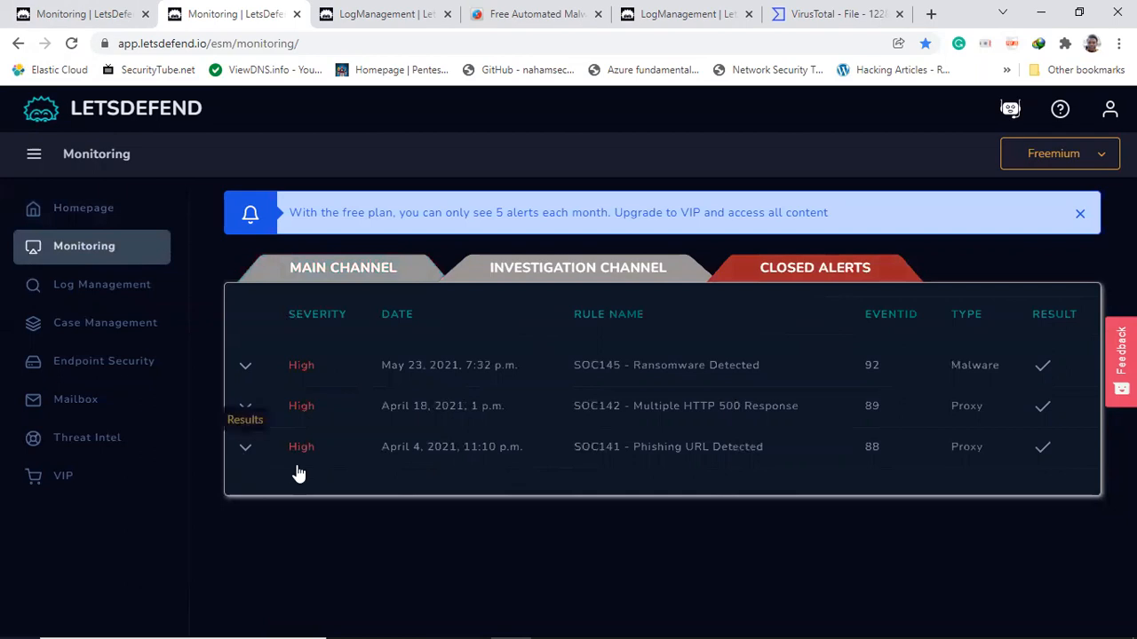
{"action": "left_click", "coordinate": [247, 447]}
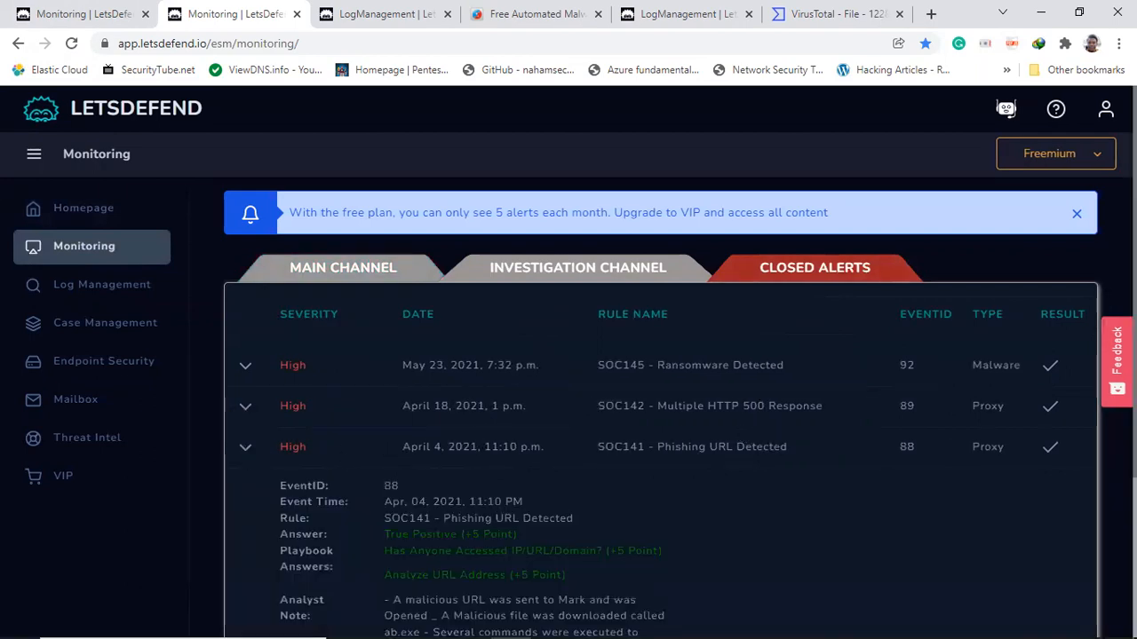
{"action": "scroll", "coordinate": [662, 400], "scroll_direction": "down", "scroll_amount": 2}
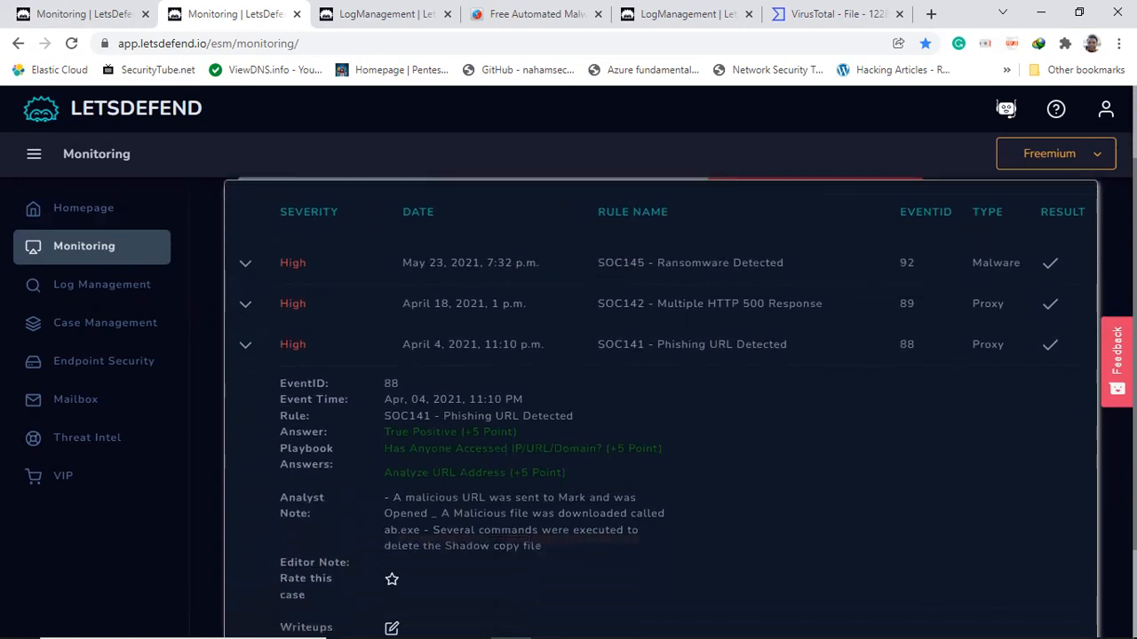
{"action": "scroll", "coordinate": [661, 399], "scroll_direction": "down", "scroll_amount": 1}
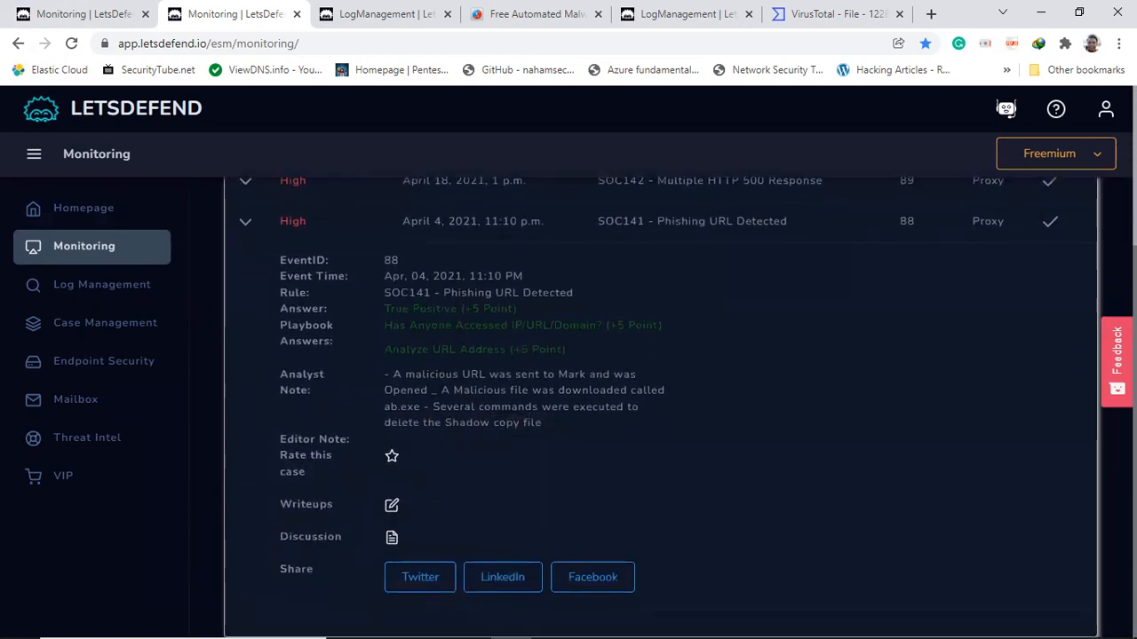
{"action": "scroll", "coordinate": [662, 400], "scroll_direction": "up", "scroll_amount": 1}
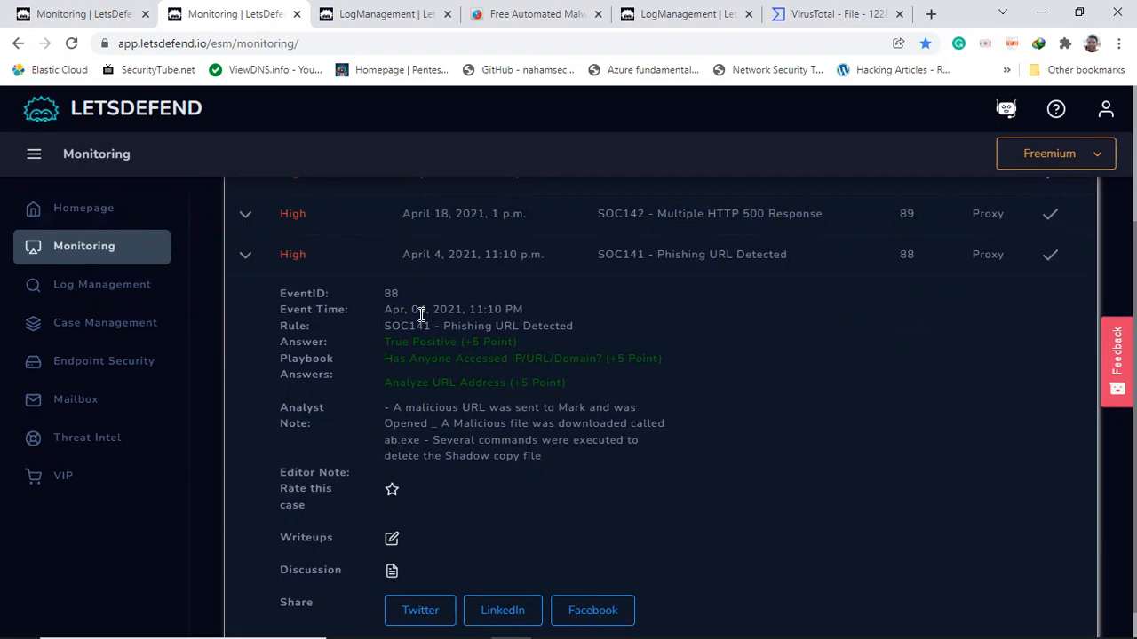
{"action": "scroll", "coordinate": [421, 314], "scroll_direction": "down", "scroll_amount": 1}
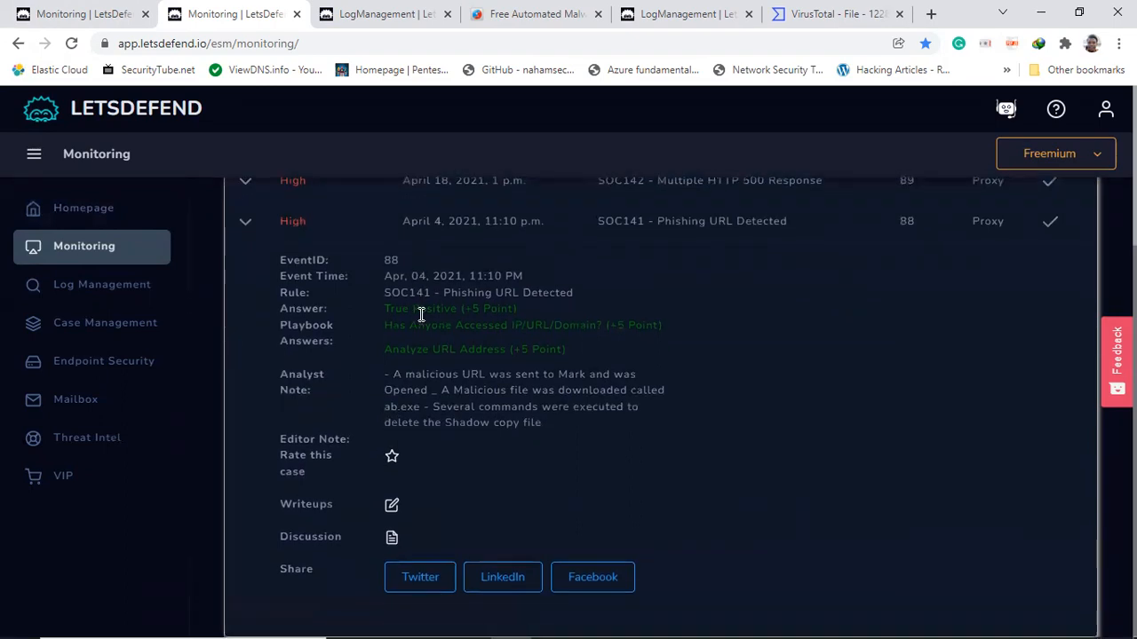
{"action": "scroll", "coordinate": [421, 314], "scroll_direction": "up", "scroll_amount": 1}
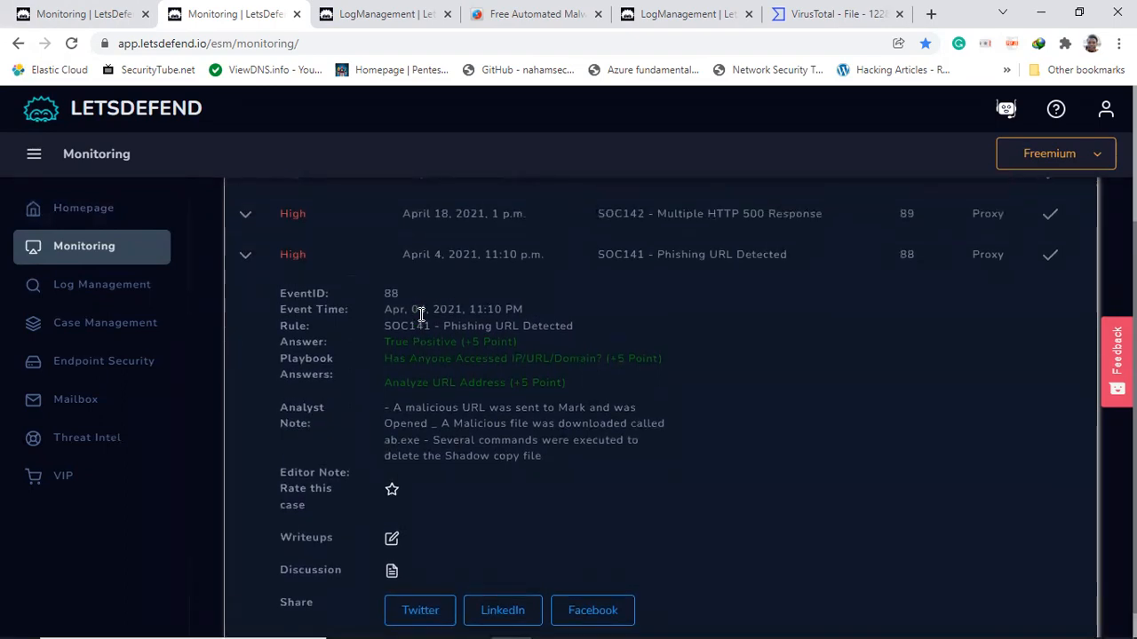